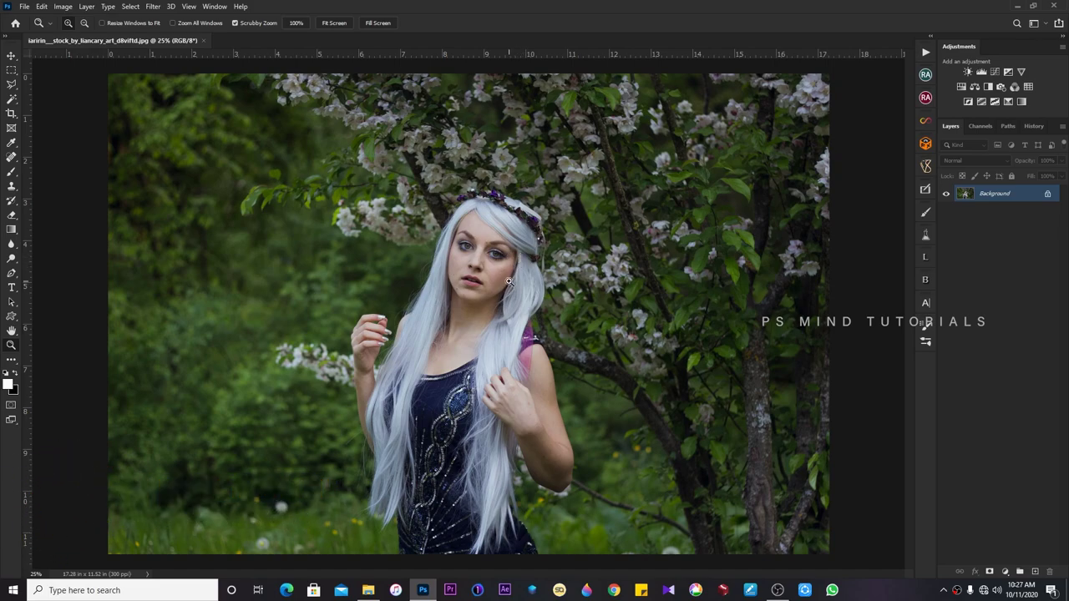
Duplicate the Background layer into a Background copy layer above the original.
{"action": "scroll", "coordinate": [526, 292], "scroll_direction": "down", "scroll_amount": 1}
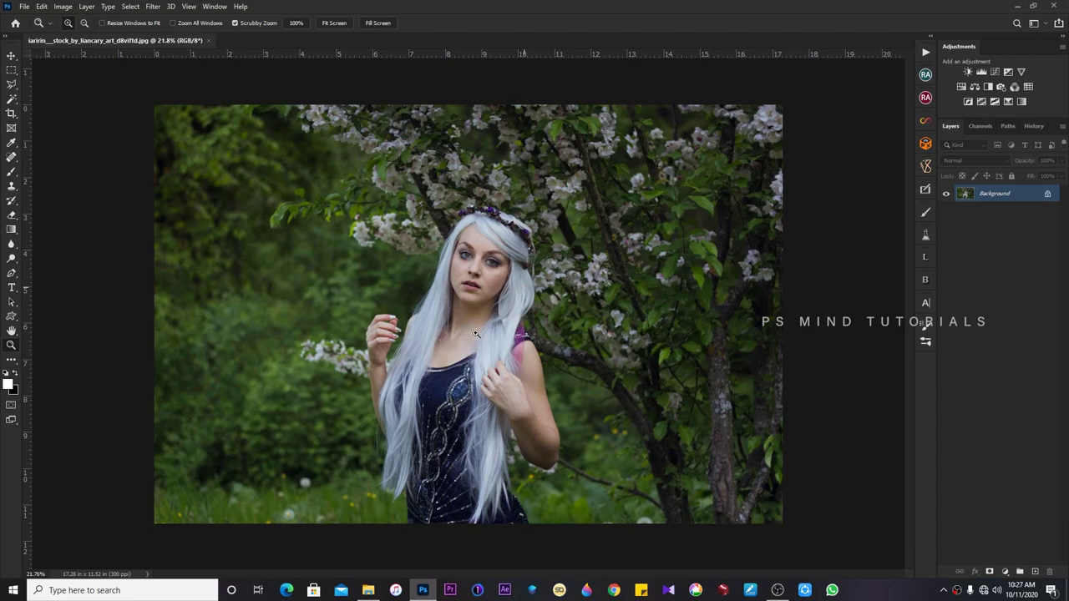
{"action": "scroll", "coordinate": [474, 309], "scroll_direction": "up", "scroll_amount": 1}
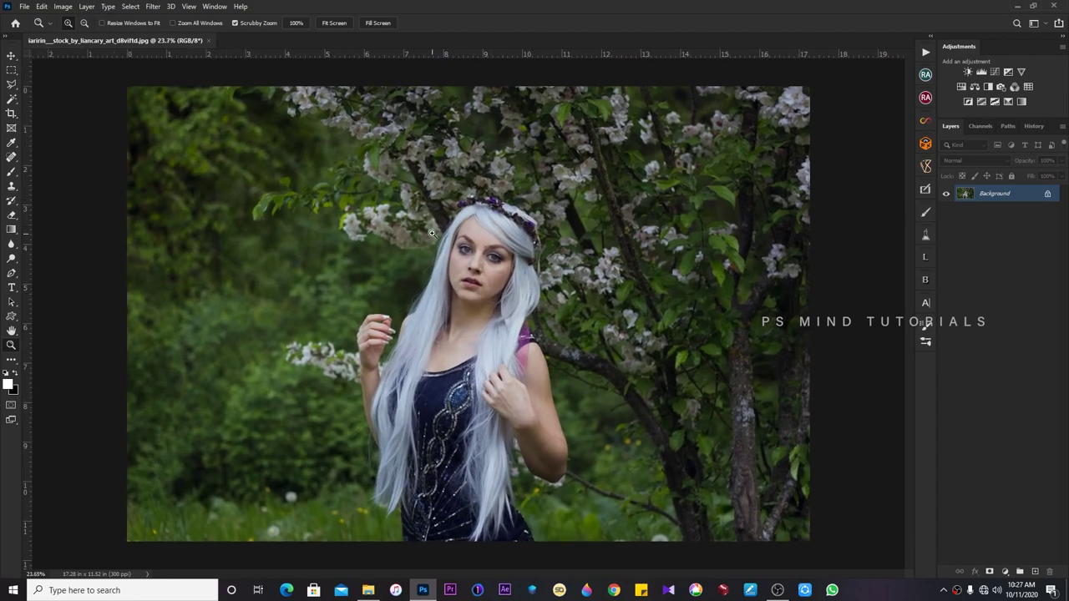
{"action": "right_click", "coordinate": [992, 203]}
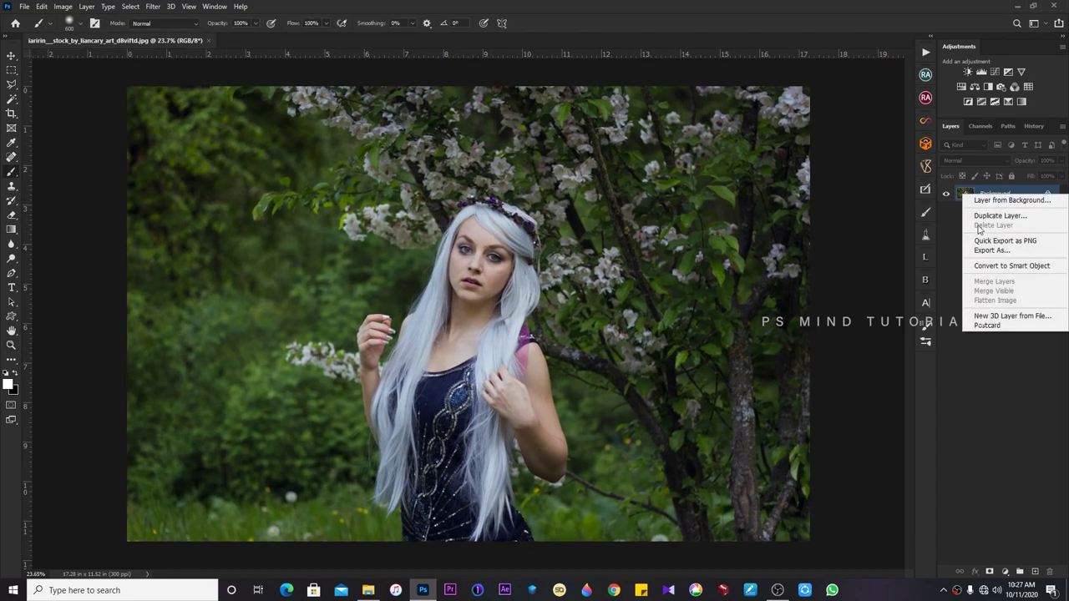
{"action": "key", "text": "Escape"}
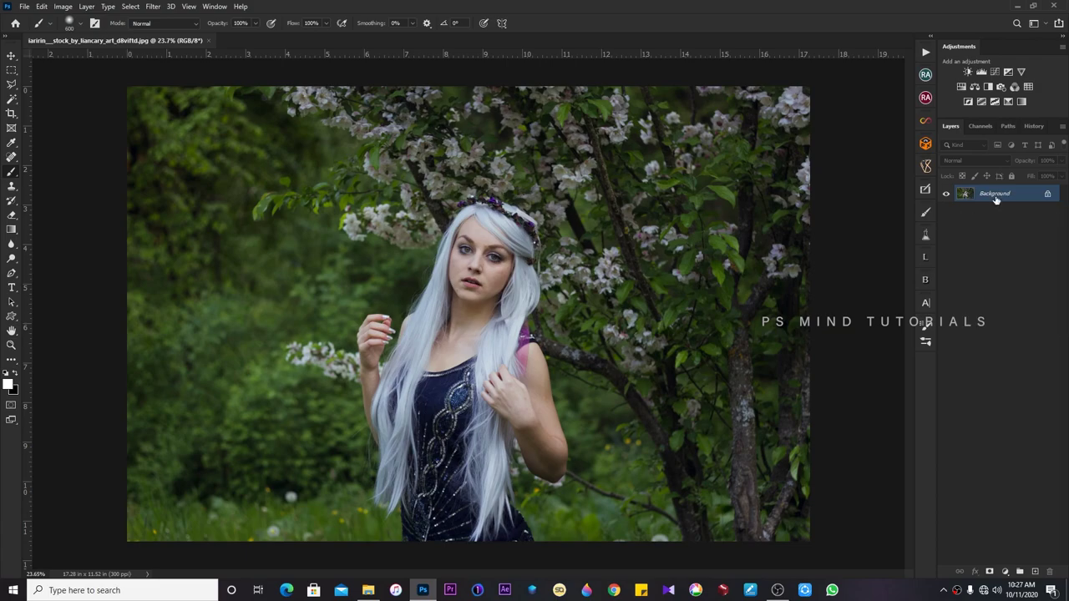
{"action": "right_click", "coordinate": [990, 197]}
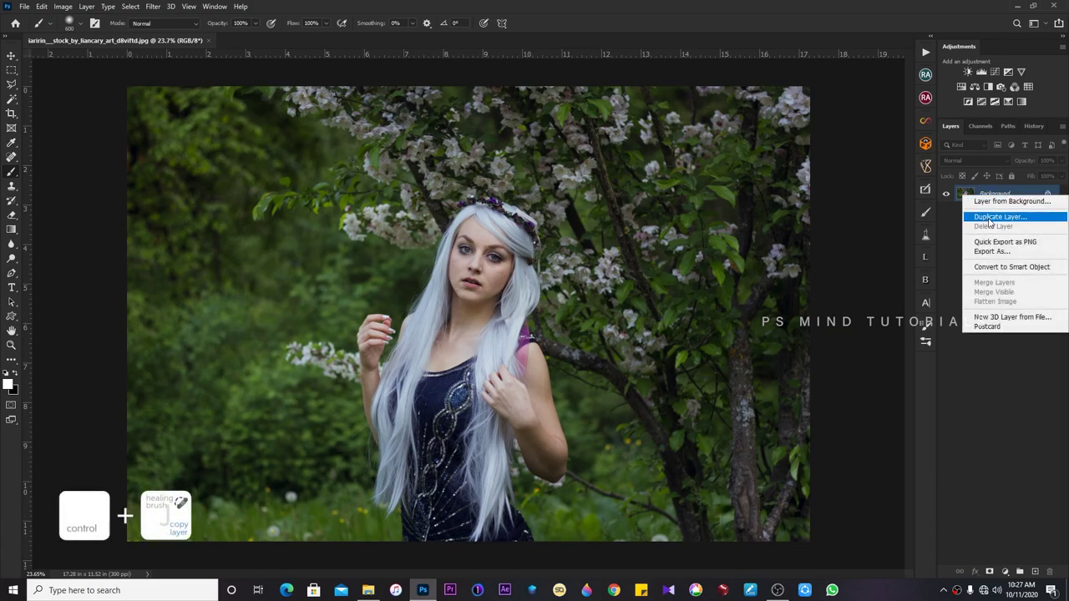
{"action": "left_click", "coordinate": [990, 219]}
{"action": "key", "text": "Return"}
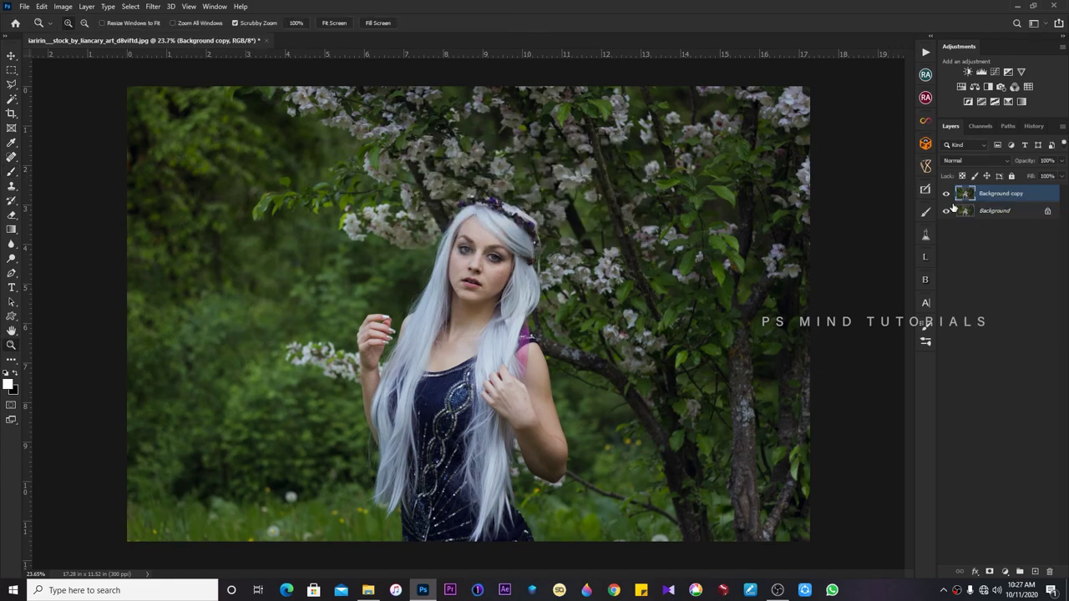
Heal two blemishes on the woman's arm with the Spot Healing Brush.
{"action": "left_click", "coordinate": [947, 193]}
{"action": "left_click_drag", "start_coordinate": [484, 301], "coordinate": [561, 304]}
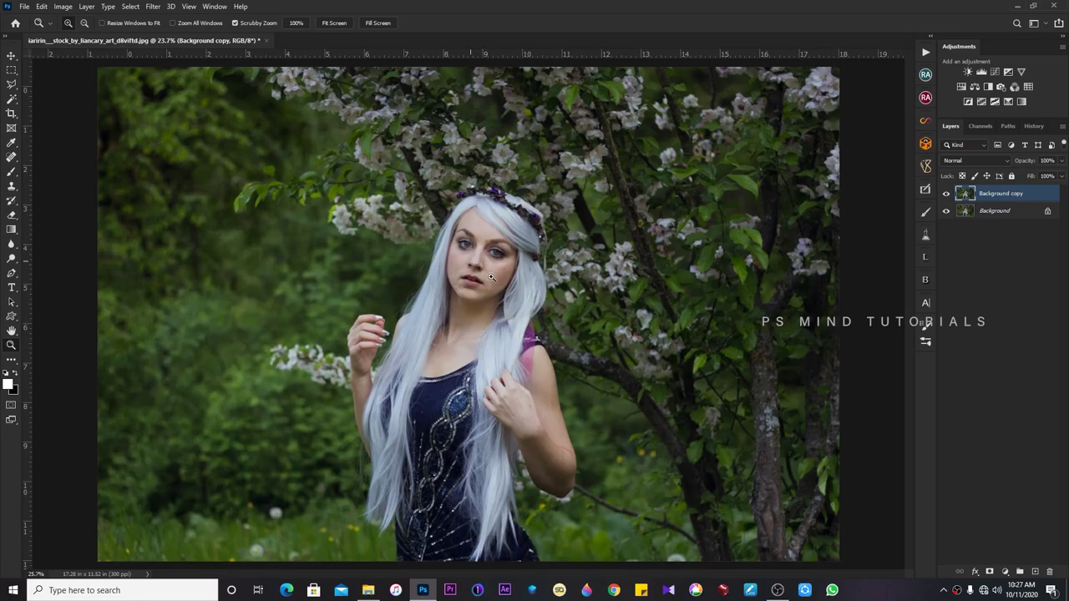
{"action": "left_click_drag", "start_coordinate": [567, 345], "coordinate": [498, 322]}
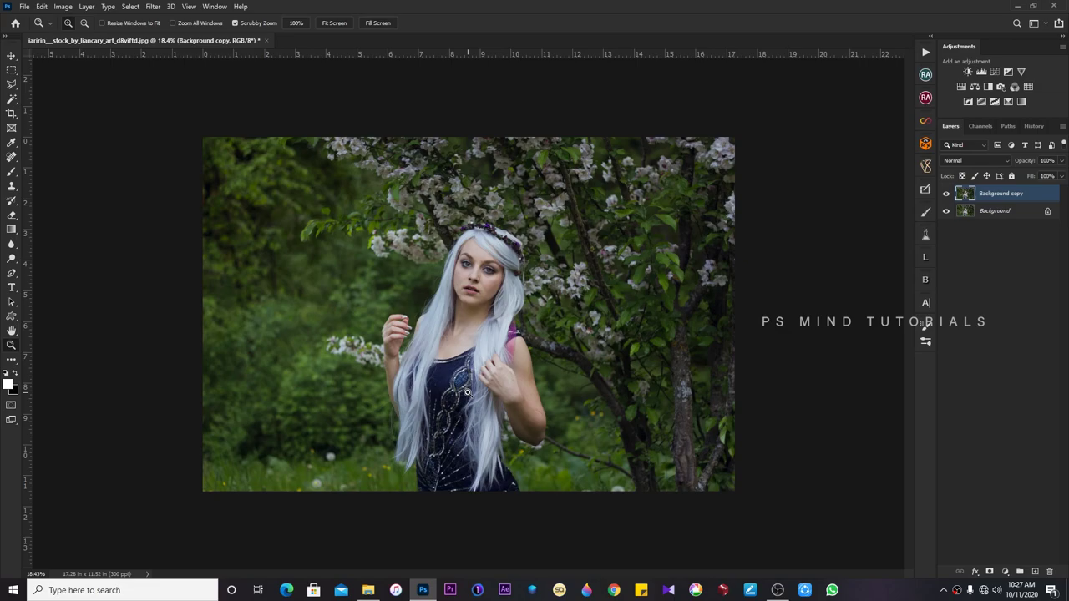
{"action": "left_click_drag", "start_coordinate": [467, 393], "coordinate": [534, 393]}
{"action": "key", "text": "j"}
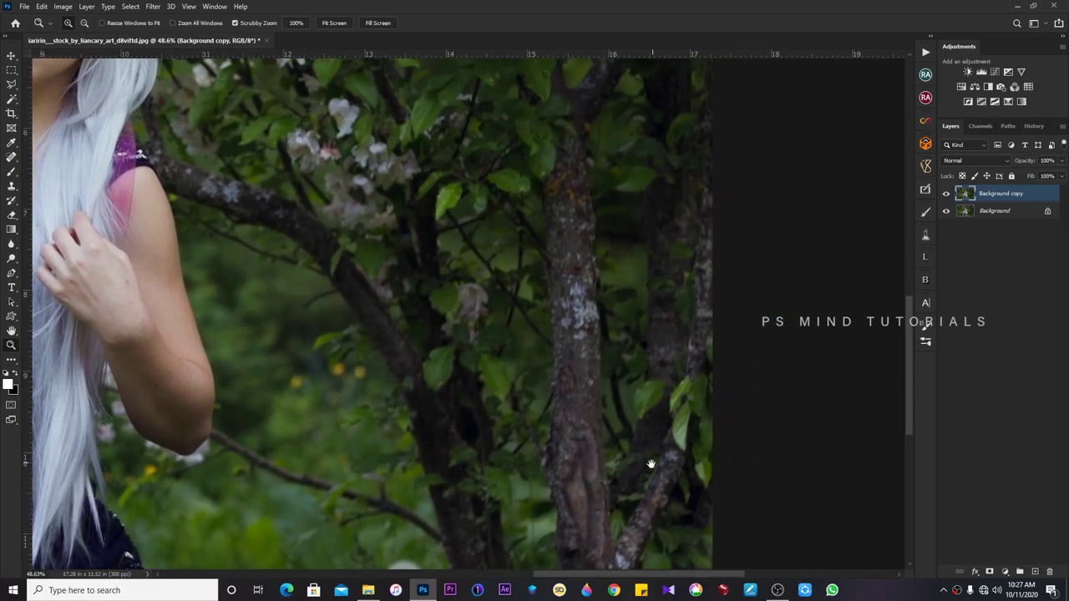
{"action": "left_click_drag", "start_coordinate": [648, 460], "coordinate": [614, 423]}
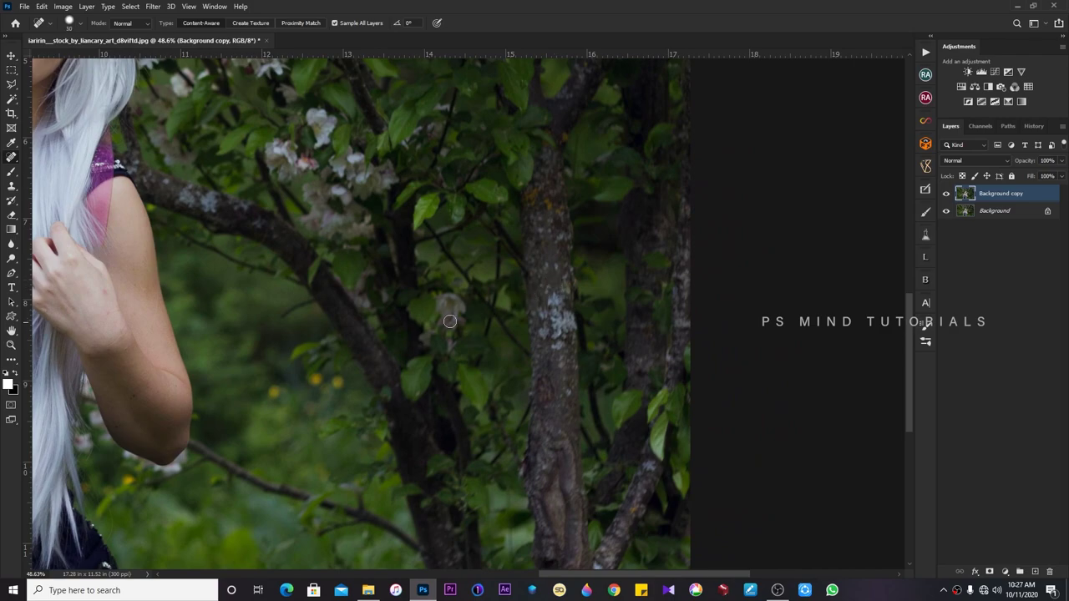
{"action": "scroll", "coordinate": [554, 278], "scroll_direction": "left", "scroll_amount": 5}
{"action": "scroll", "coordinate": [553, 278], "scroll_direction": "up", "scroll_amount": 1}
{"action": "left_click", "coordinate": [458, 352]}
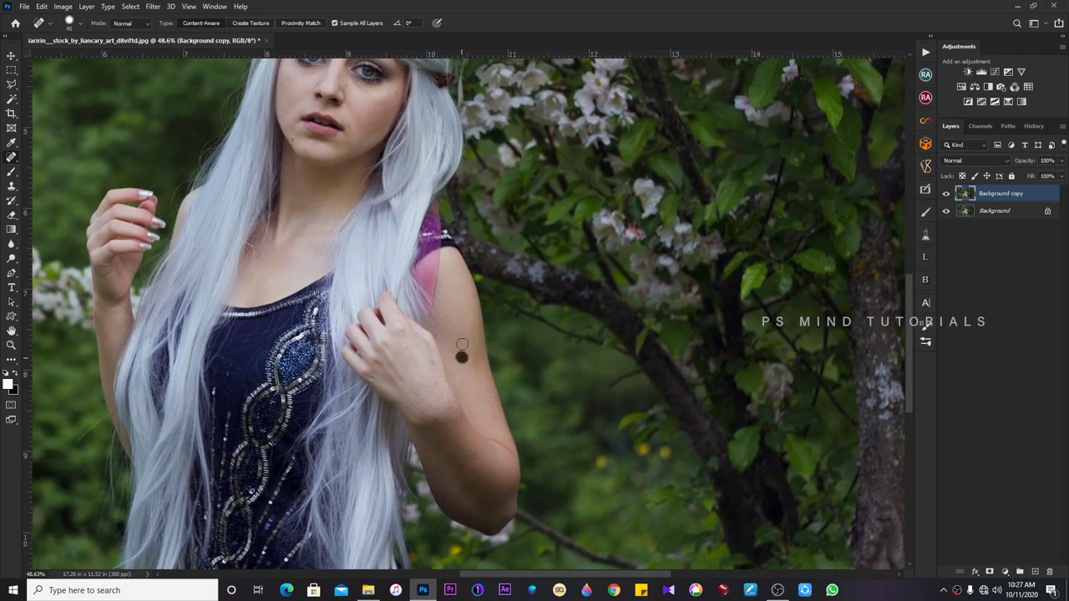
{"action": "left_click", "coordinate": [432, 384]}
Heal the blemishes on her cheek, face and nose.
{"action": "scroll", "coordinate": [409, 334], "scroll_direction": "up", "scroll_amount": 4}
{"action": "scroll", "coordinate": [409, 334], "scroll_direction": "left", "scroll_amount": 4}
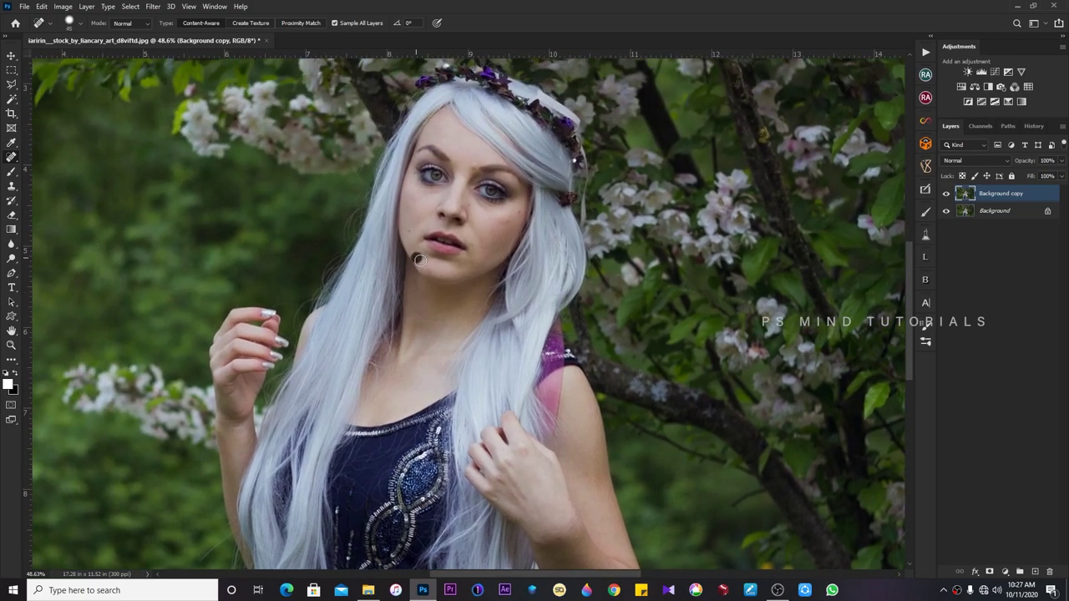
{"action": "left_click", "coordinate": [413, 233]}
{"action": "left_click", "coordinate": [517, 212]}
{"action": "left_click_drag", "start_coordinate": [478, 200], "coordinate": [517, 200]}
{"action": "left_click", "coordinate": [455, 216]}
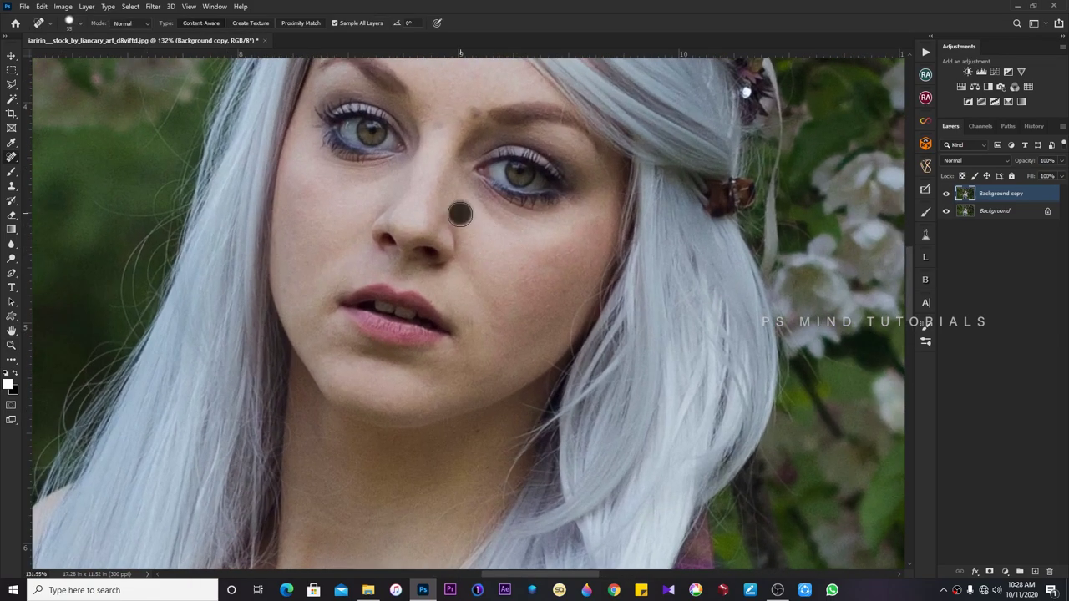
Heal the spots on her brows and forehead.
{"action": "left_click", "coordinate": [474, 113]}
{"action": "left_click_drag", "start_coordinate": [475, 113], "coordinate": [526, 215]}
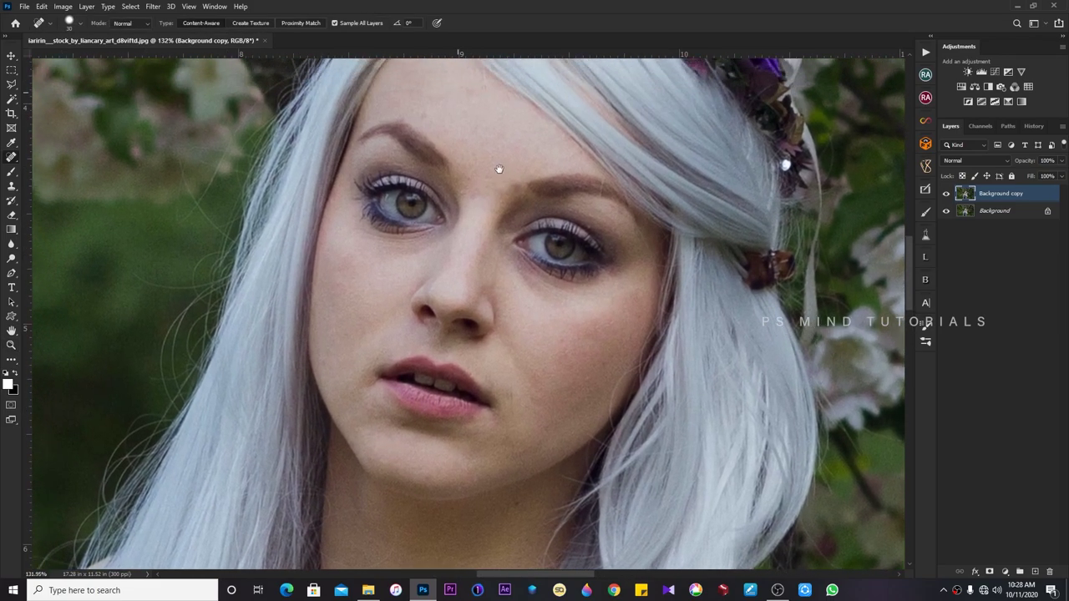
{"action": "left_click", "coordinate": [526, 208]}
{"action": "left_click", "coordinate": [438, 140]}
{"action": "left_click", "coordinate": [488, 117]}
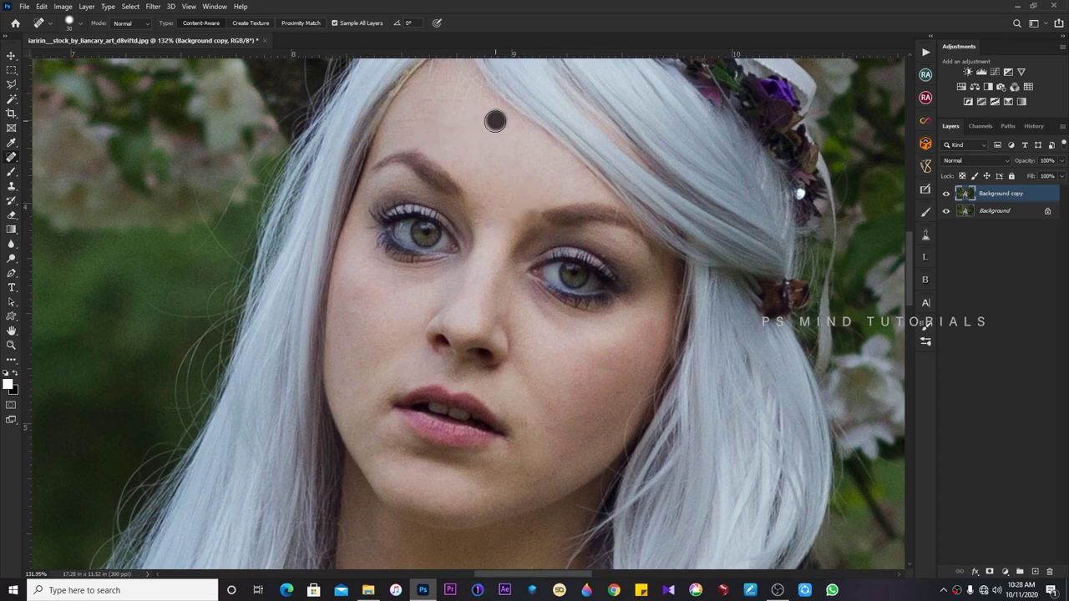
Heal the small spot near her neck.
{"action": "key", "text": "z"}
{"action": "left_click", "coordinate": [505, 192], "text": "alt"}
{"action": "left_click", "coordinate": [556, 336]}
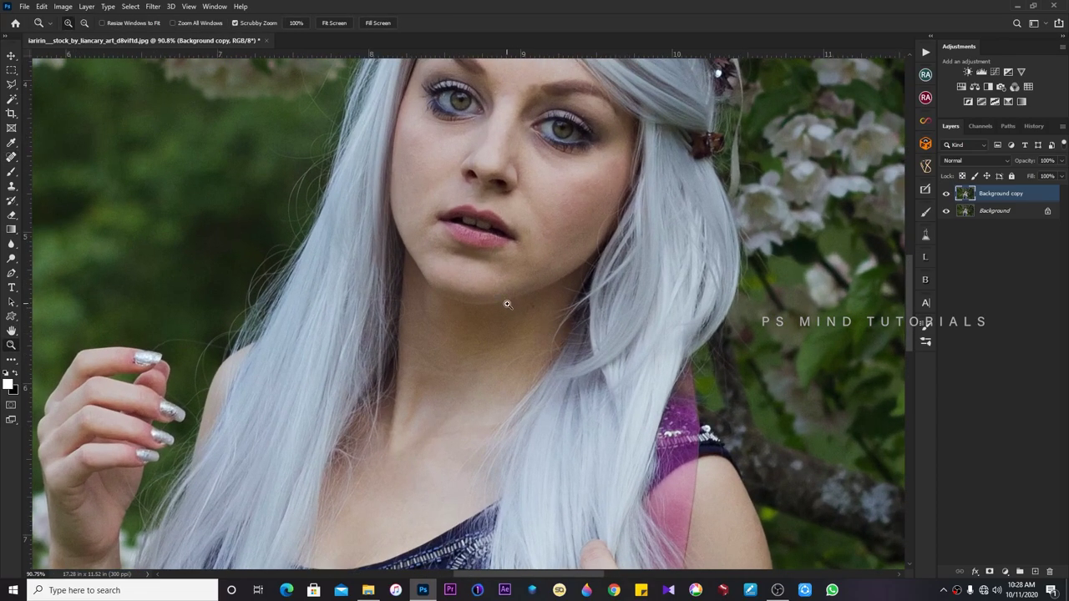
{"action": "key", "text": "j"}
{"action": "left_click", "coordinate": [531, 307]}
{"action": "key", "text": "z"}
{"action": "mouse_move", "coordinate": [551, 307]}
{"action": "left_mouse_down"}
{"action": "mouse_move", "coordinate": [571, 392]}
{"action": "mouse_move", "coordinate": [770, 273]}
{"action": "left_mouse_up"}
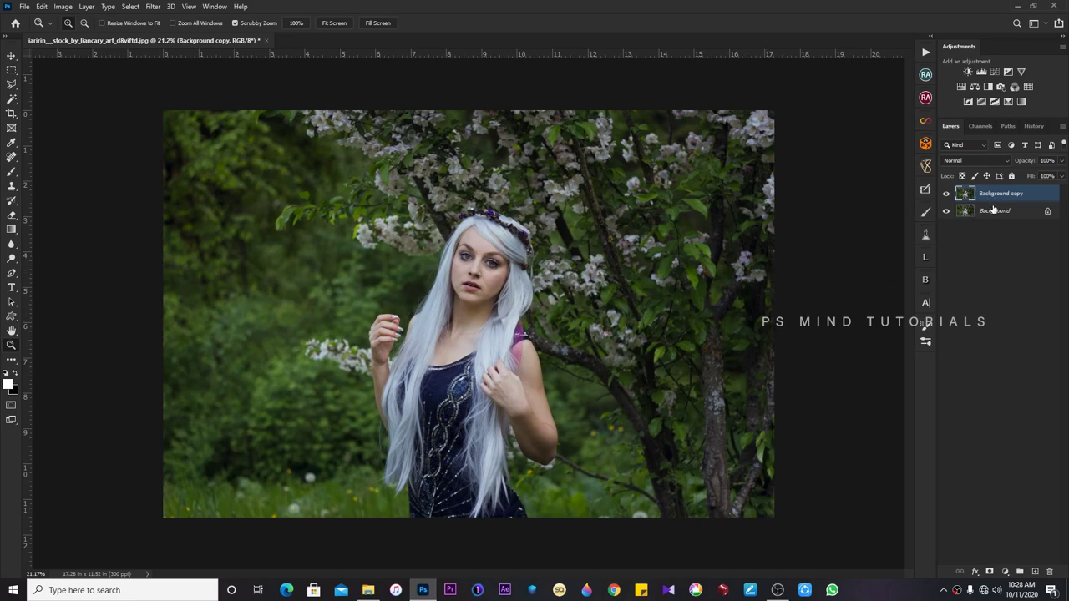
Duplicate the retouched Background copy layer into Background copy 2.
{"action": "key", "text": "b"}
{"action": "right_click", "coordinate": [984, 199]}
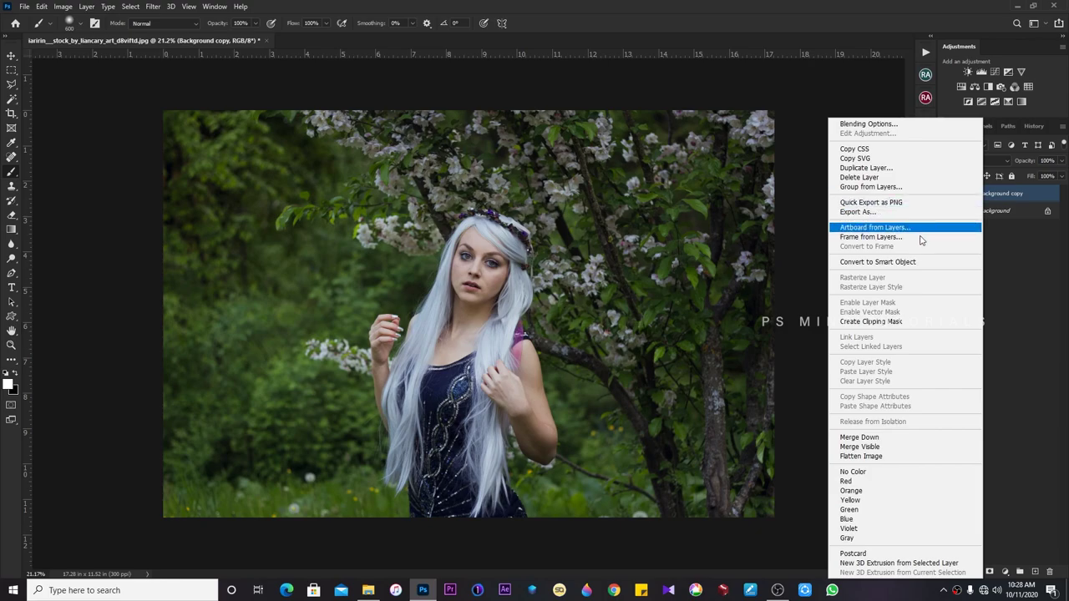
{"action": "left_click", "coordinate": [990, 277]}
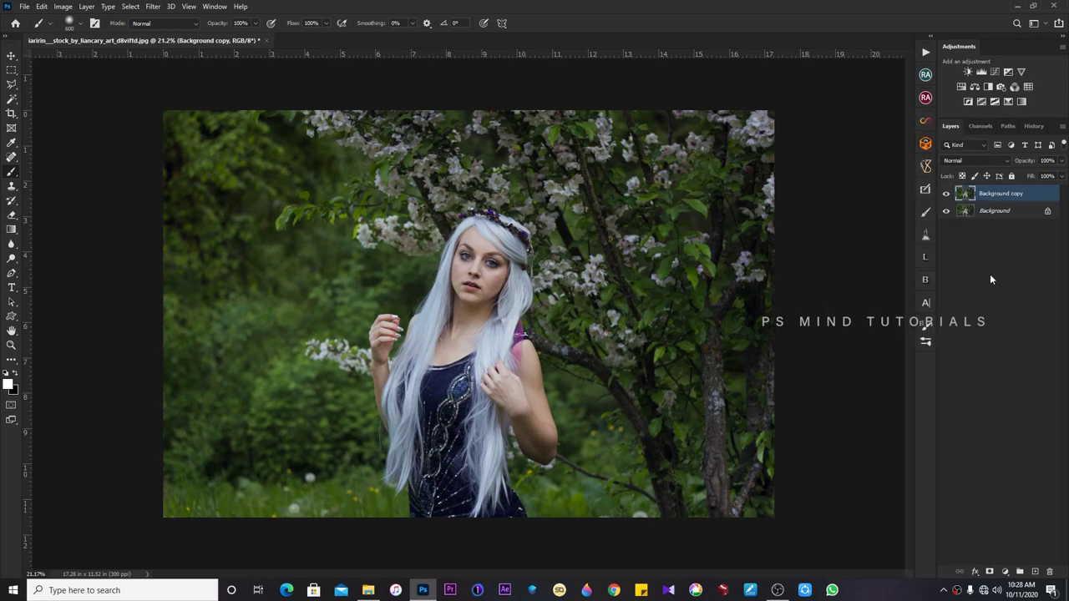
{"action": "key", "text": "ctrl+j"}
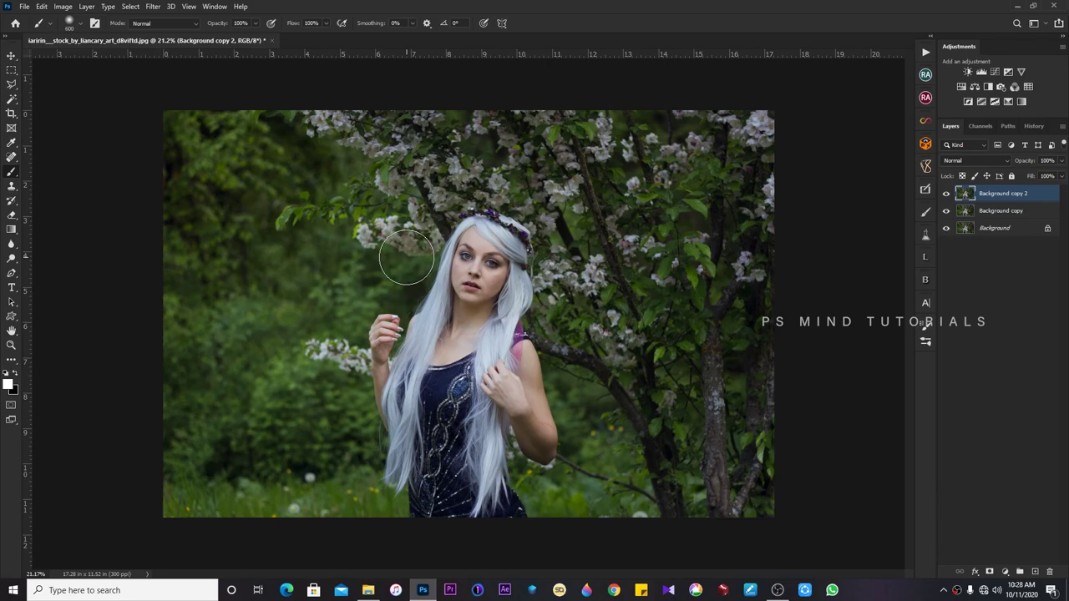
In Camera Raw, set Highlights -36, Shadows +46 and the curve's top point to 243.
{"action": "left_click", "coordinate": [153, 6]}
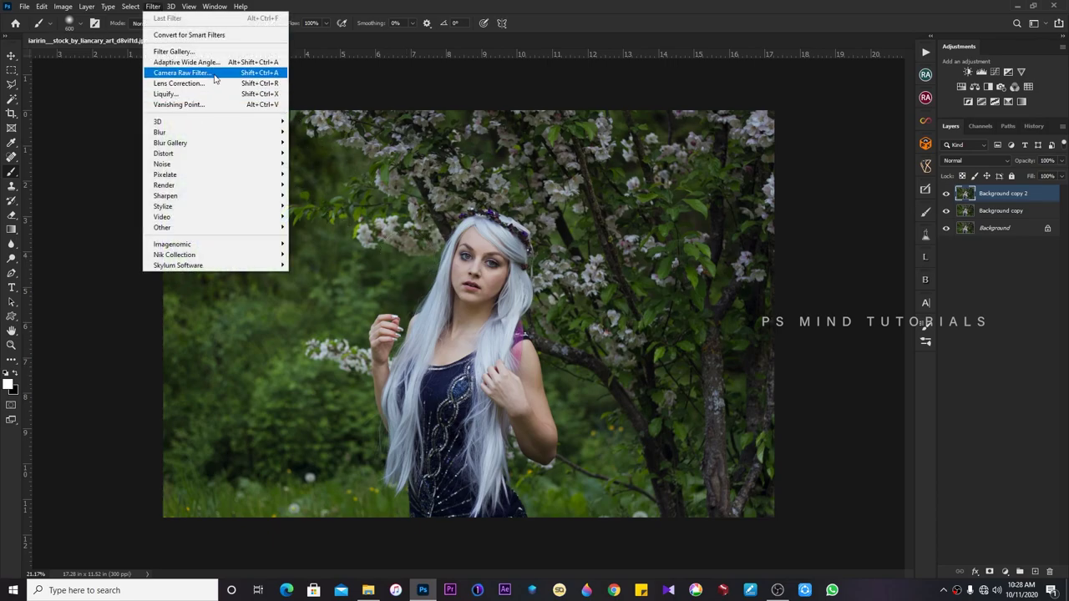
{"action": "left_click", "coordinate": [392, 86]}
{"action": "key", "text": "ctrl+shift+a"}
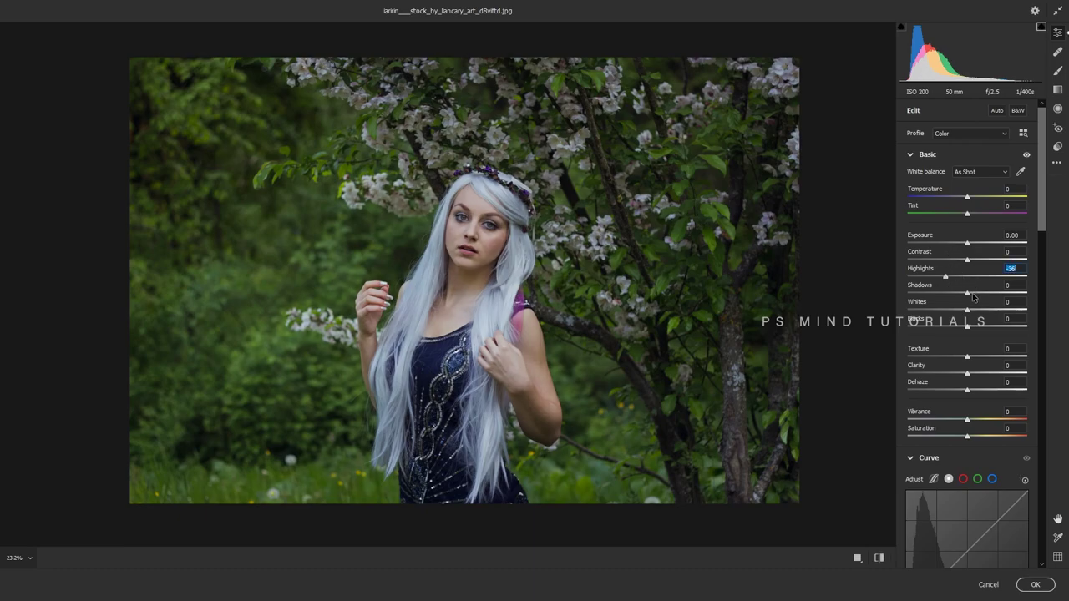
{"action": "left_click_drag", "start_coordinate": [975, 296], "coordinate": [990, 298]}
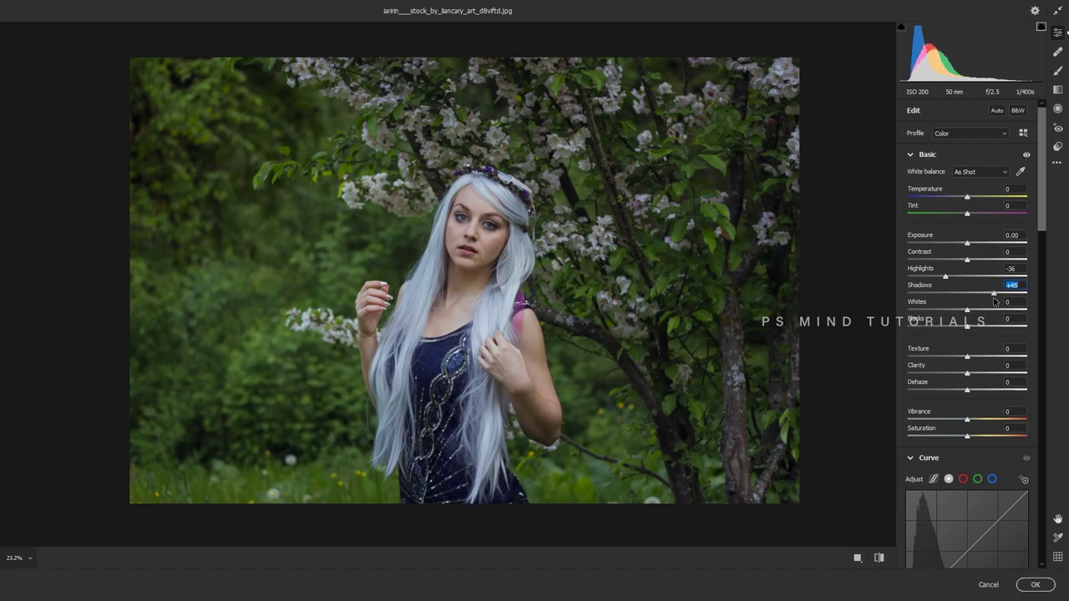
{"action": "scroll", "coordinate": [968, 334], "scroll_direction": "down", "scroll_amount": 3}
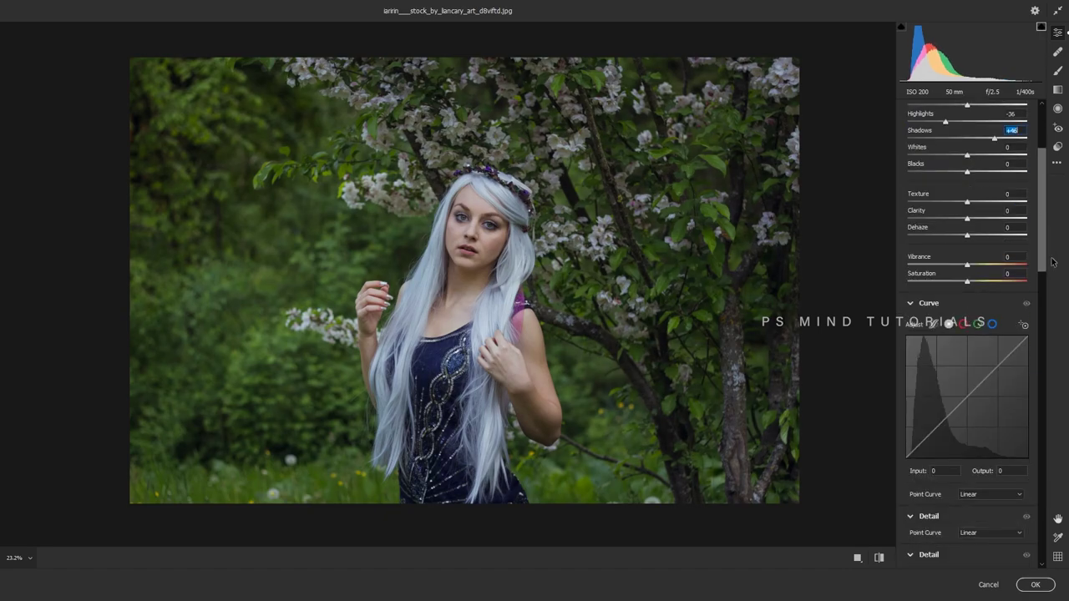
{"action": "scroll", "coordinate": [960, 351], "scroll_direction": "down", "scroll_amount": 2}
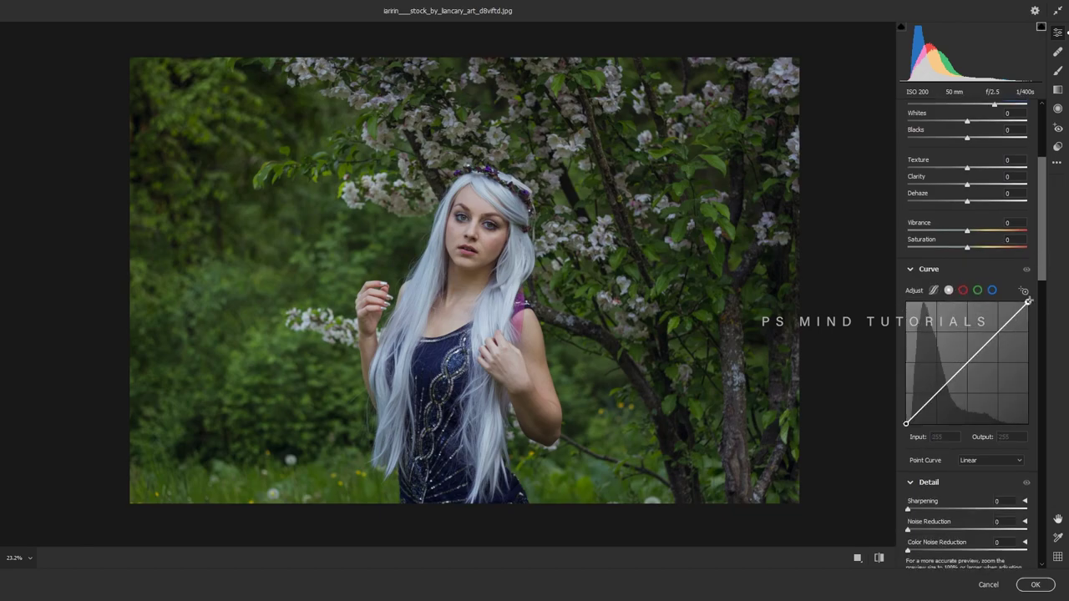
{"action": "left_click_drag", "start_coordinate": [1027, 302], "coordinate": [1016, 301]}
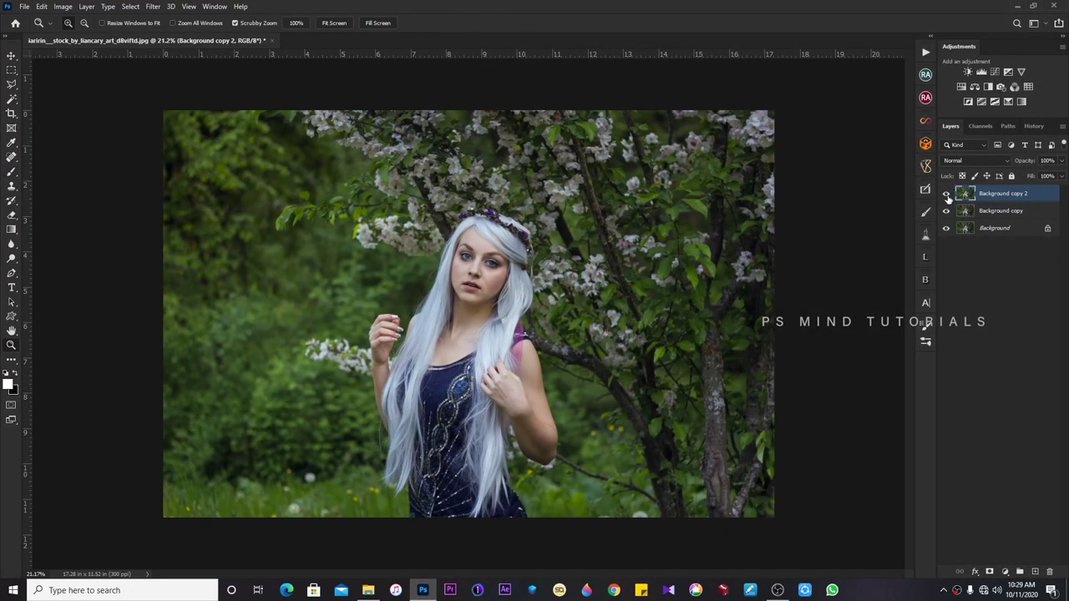
Compare the corrected layer on and off, then group both copy layers into Group 1.
{"action": "left_click", "coordinate": [946, 195]}
{"action": "left_click", "coordinate": [947, 195]}
{"action": "left_click", "coordinate": [947, 195]}
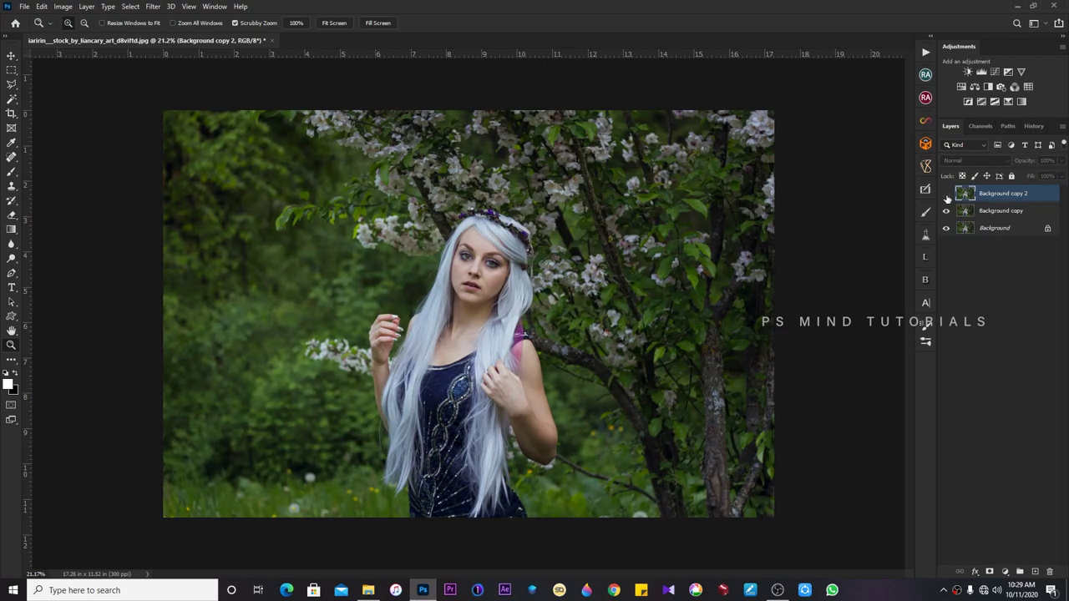
{"action": "left_click", "coordinate": [946, 194]}
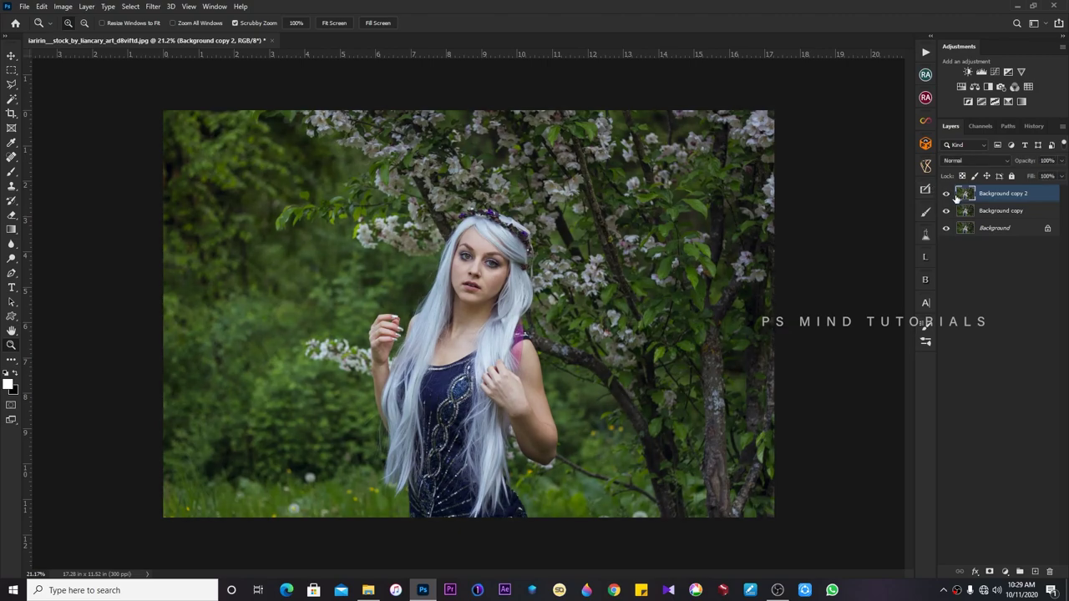
{"action": "left_click", "coordinate": [946, 195]}
{"action": "left_click", "coordinate": [946, 194]}
{"action": "left_click", "coordinate": [988, 211], "text": "shift"}
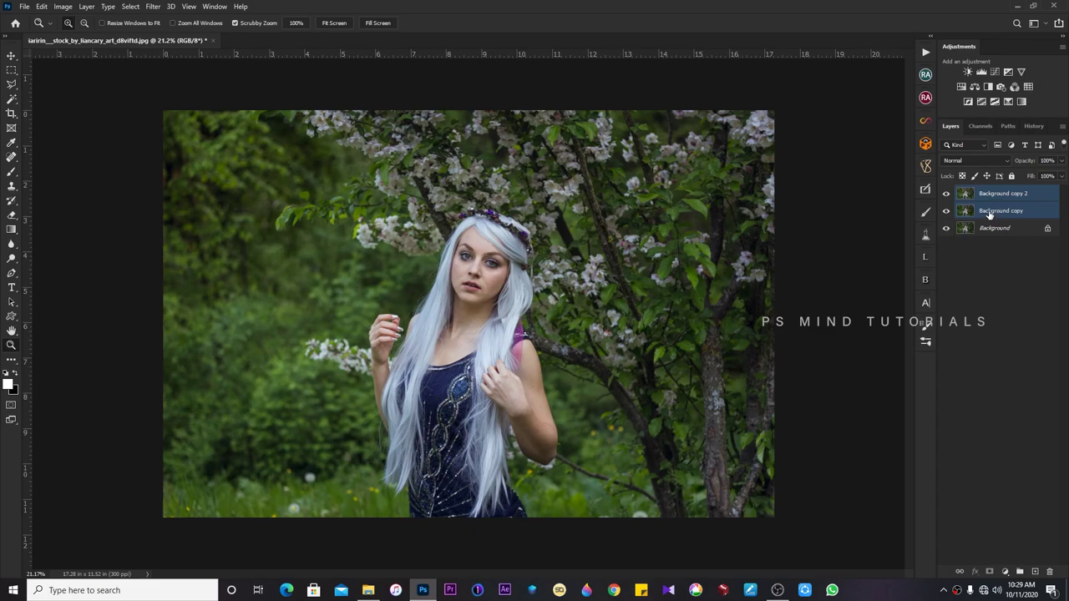
{"action": "left_click", "coordinate": [1020, 573]}
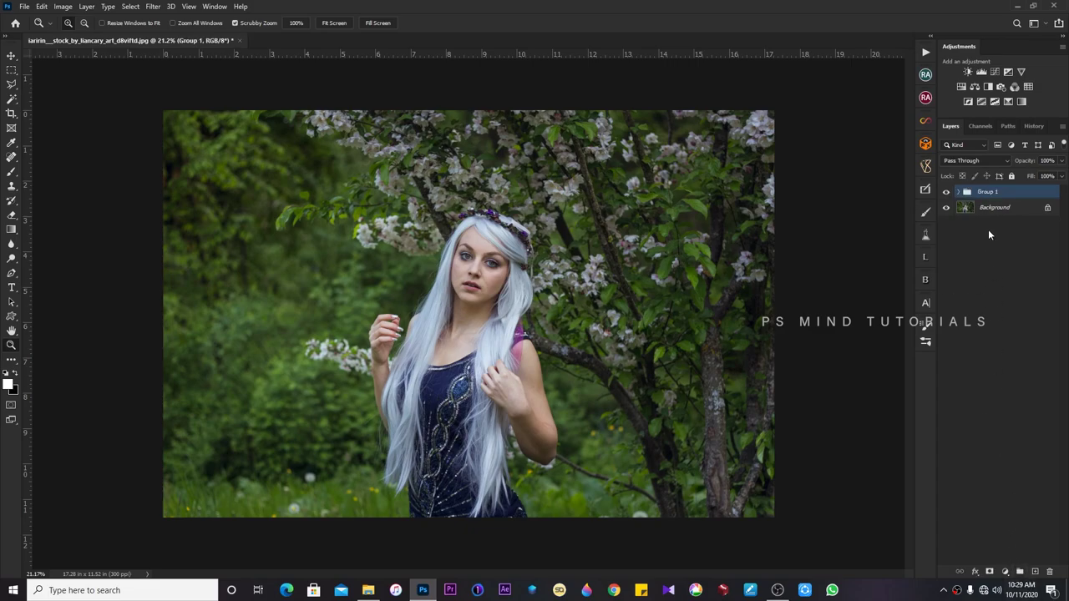
Merge Group 1 into a new layer and duplicate it as Group 1 copy 2 for Camera Raw.
{"action": "key", "text": "ctrl+j"}
{"action": "key", "text": "ctrl+e"}
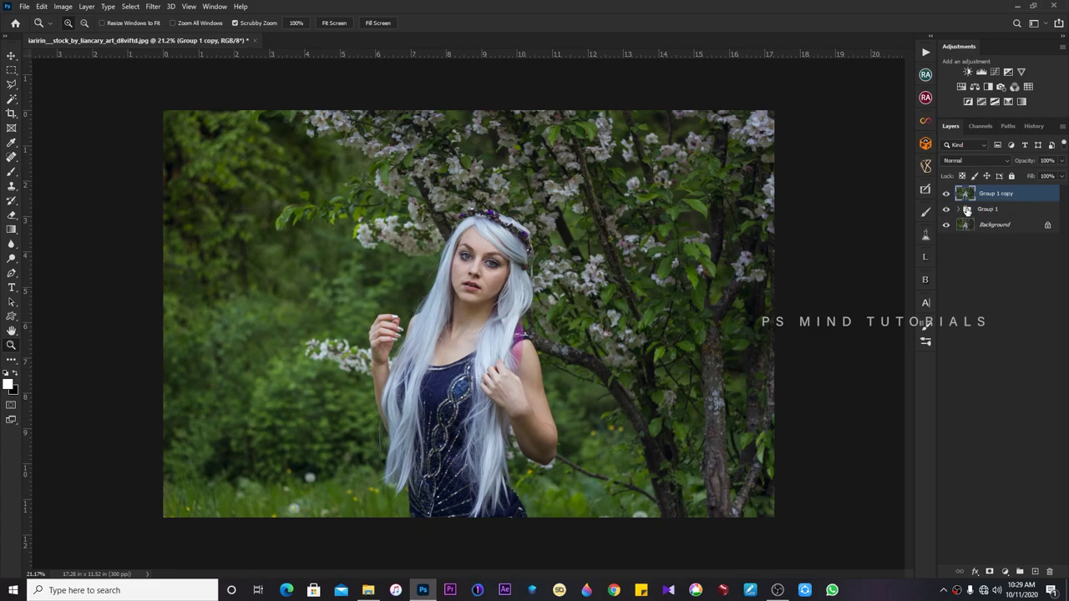
{"action": "key", "text": "ctrl+j"}
{"action": "key", "text": "ctrl+shift+a"}
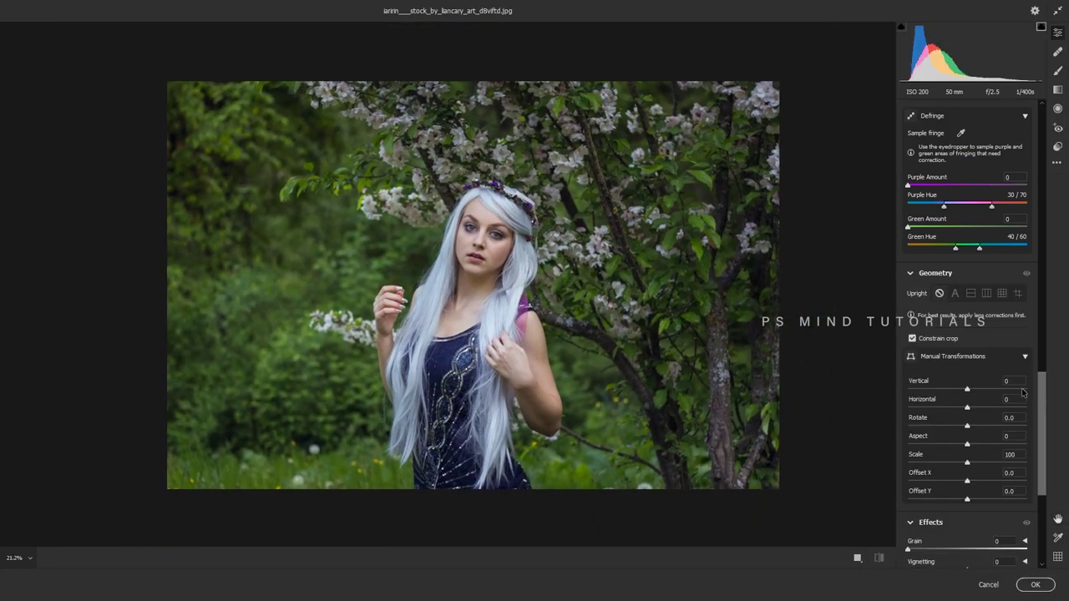
Set greens to Hue +20, Saturation +14, Luminance +36 with a brighter curve, and apply.
{"action": "left_click_drag", "start_coordinate": [1043, 388], "coordinate": [1038, 283]}
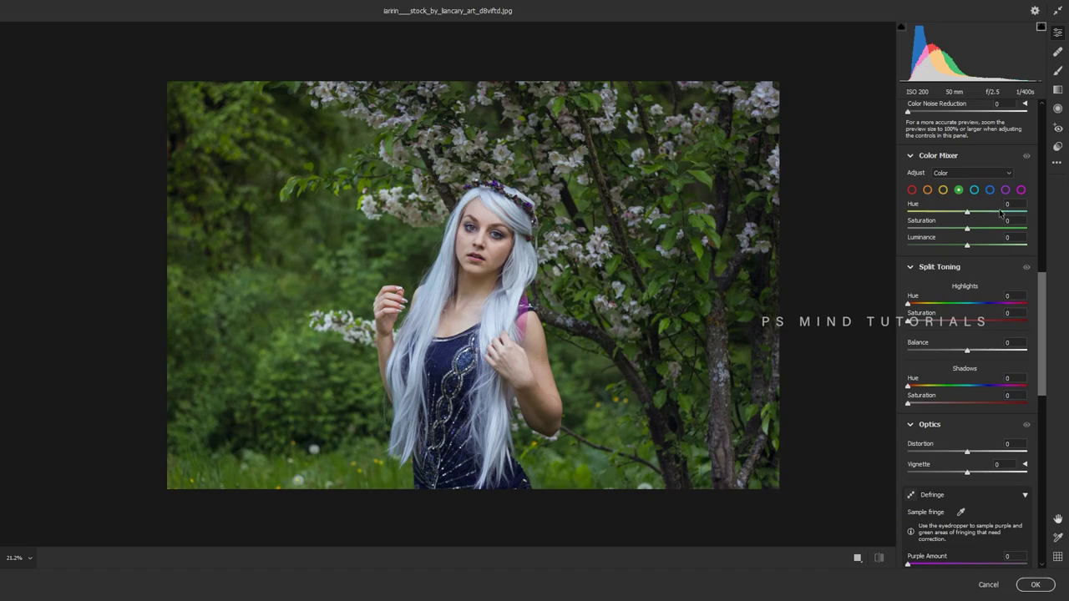
{"action": "scroll", "coordinate": [1044, 294], "scroll_direction": "up", "scroll_amount": 2}
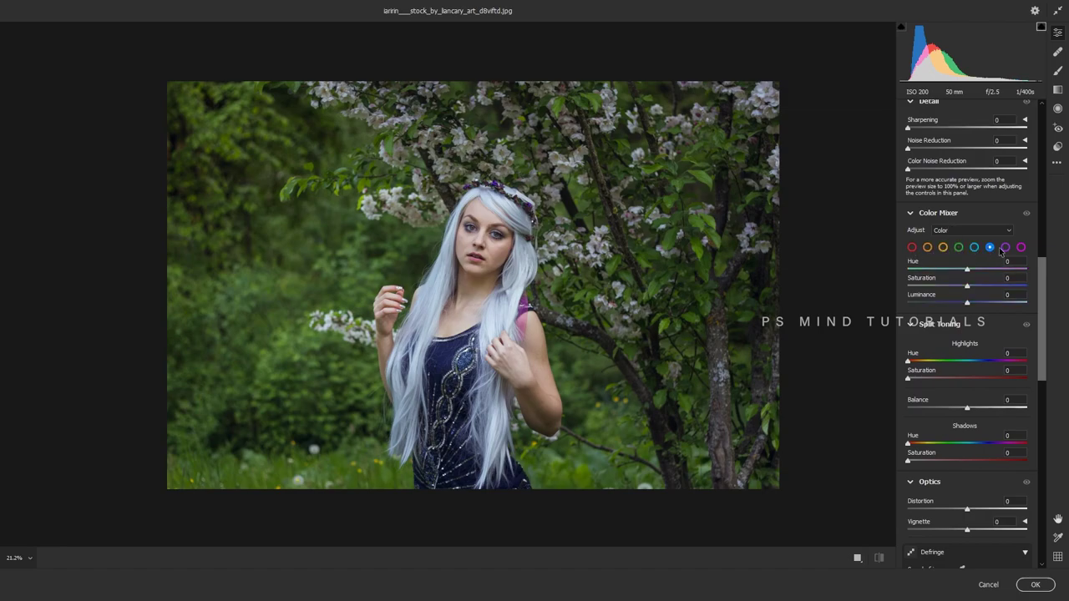
{"action": "left_click", "coordinate": [1020, 247]}
{"action": "left_click", "coordinate": [969, 231]}
{"action": "left_click", "coordinate": [938, 241]}
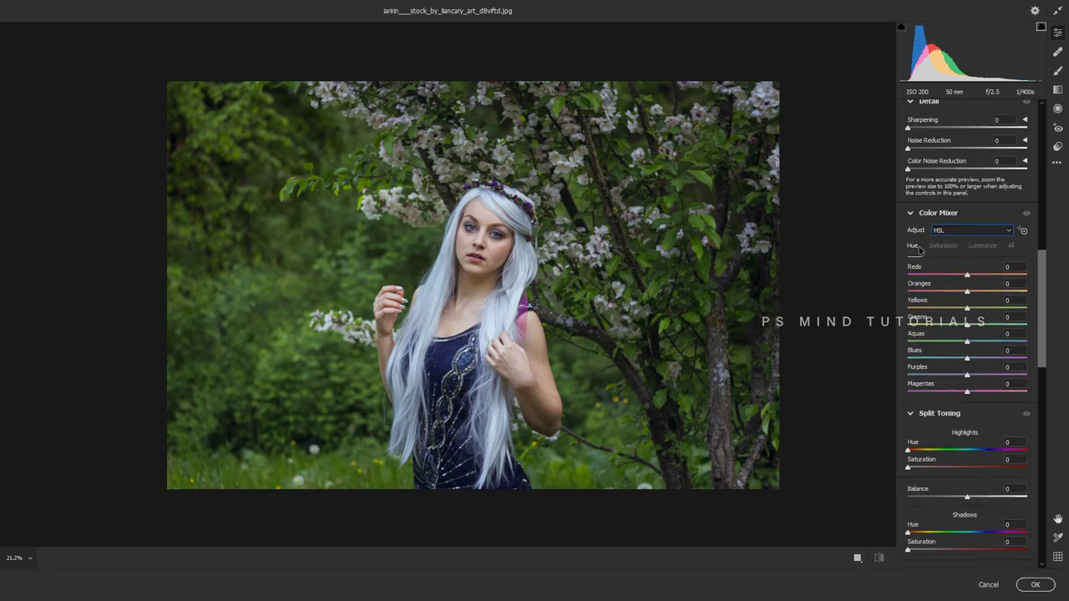
{"action": "left_click", "coordinate": [953, 233]}
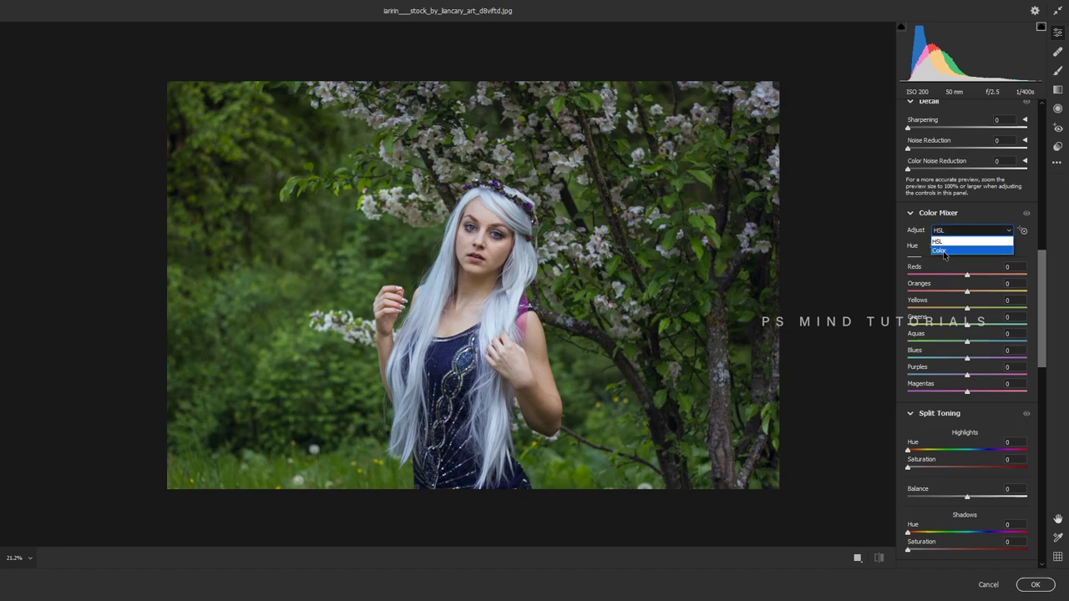
{"action": "left_click", "coordinate": [942, 251]}
{"action": "left_click", "coordinate": [959, 248]}
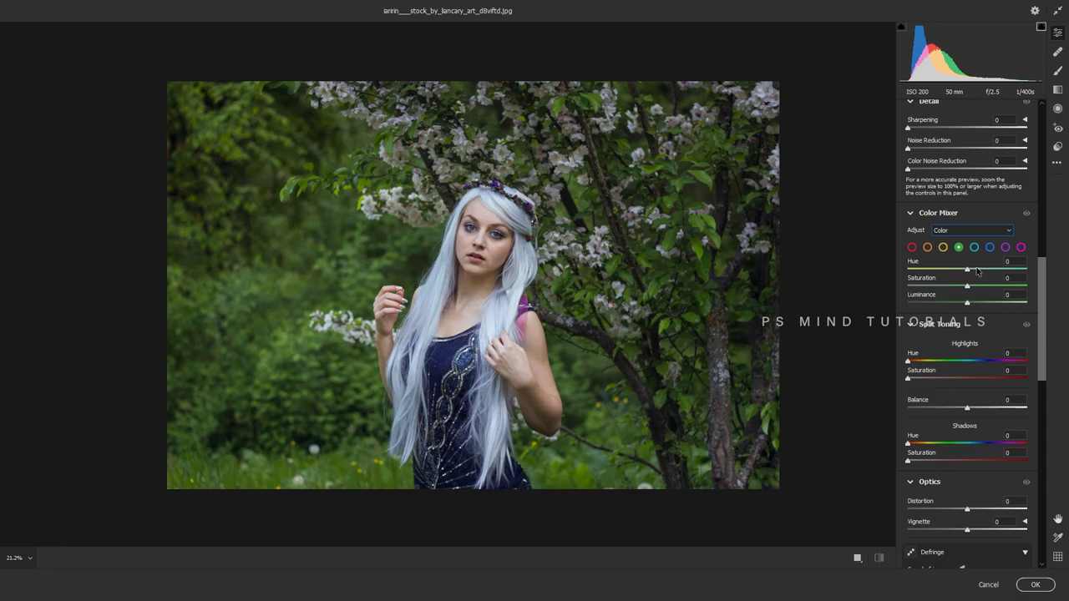
{"action": "mouse_move", "coordinate": [989, 270]}
{"action": "left_mouse_down"}
{"action": "mouse_move", "coordinate": [978, 269]}
{"action": "mouse_move", "coordinate": [975, 288]}
{"action": "mouse_move", "coordinate": [985, 303]}
{"action": "left_mouse_up"}
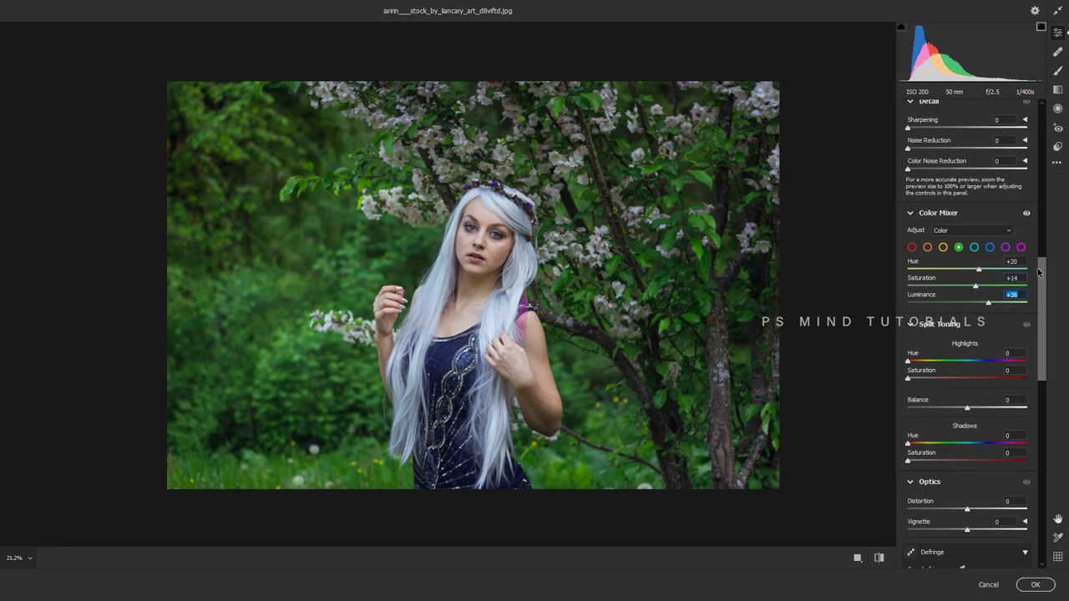
{"action": "mouse_move", "coordinate": [1039, 272]}
{"action": "left_mouse_down"}
{"action": "mouse_move", "coordinate": [1041, 200]}
{"action": "mouse_move", "coordinate": [1011, 211]}
{"action": "left_mouse_up"}
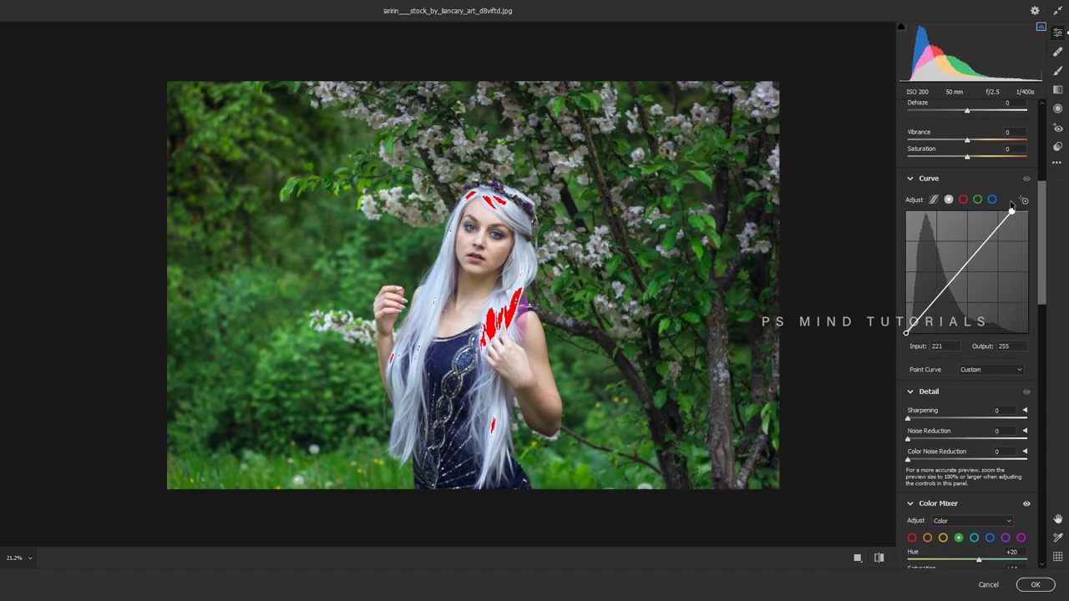
{"action": "key", "text": "Return"}
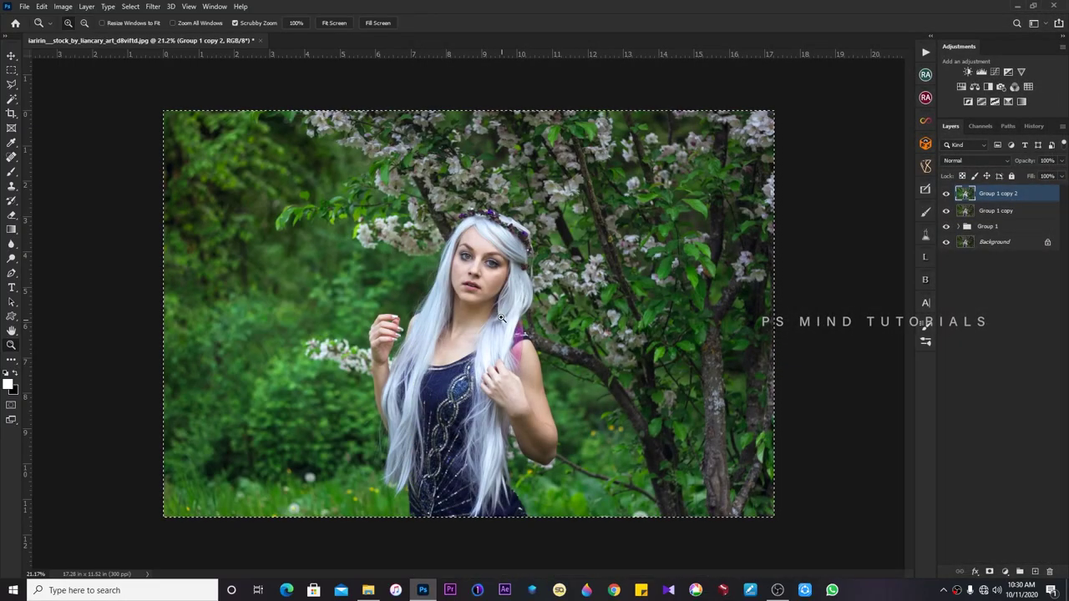
Compare the green boost on and off, then add a black mask hiding it.
{"action": "left_click_drag", "start_coordinate": [501, 317], "coordinate": [539, 301]}
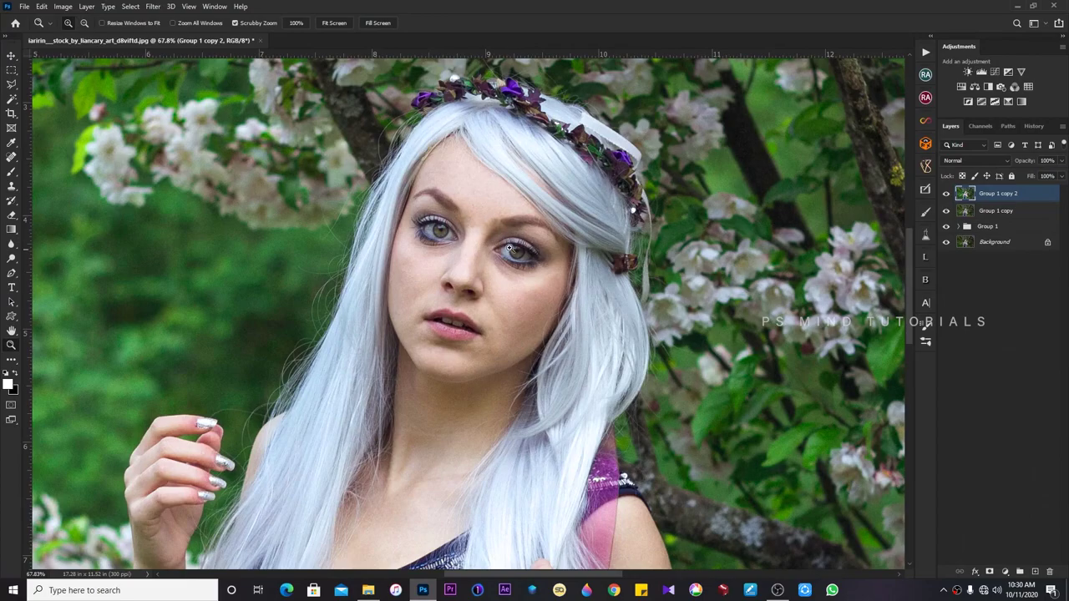
{"action": "left_click_drag", "start_coordinate": [512, 251], "coordinate": [524, 282]}
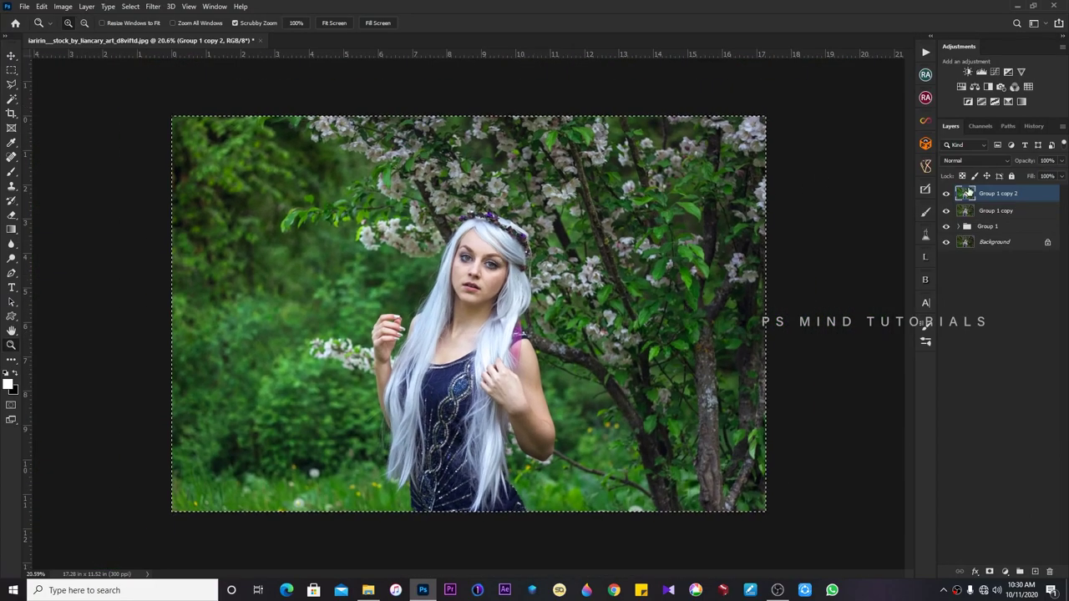
{"action": "left_click", "coordinate": [946, 194]}
{"action": "left_click", "coordinate": [946, 194]}
{"action": "left_click", "coordinate": [946, 193]}
{"action": "left_click", "coordinate": [989, 571]}
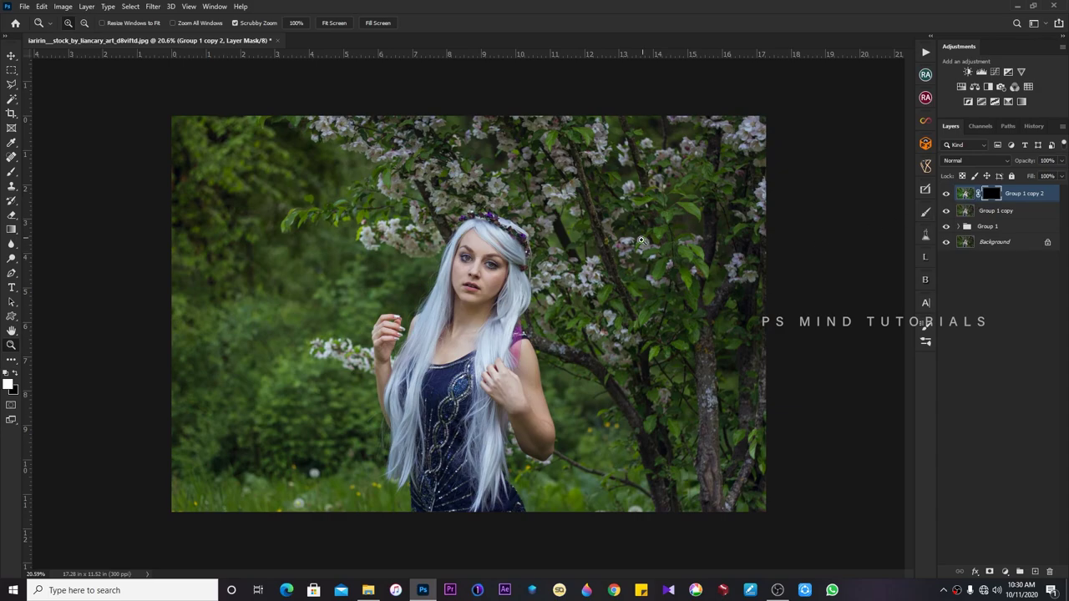
Paint white on the mask to reveal the boost over the top and upper-left foliage.
{"action": "key", "text": "b"}
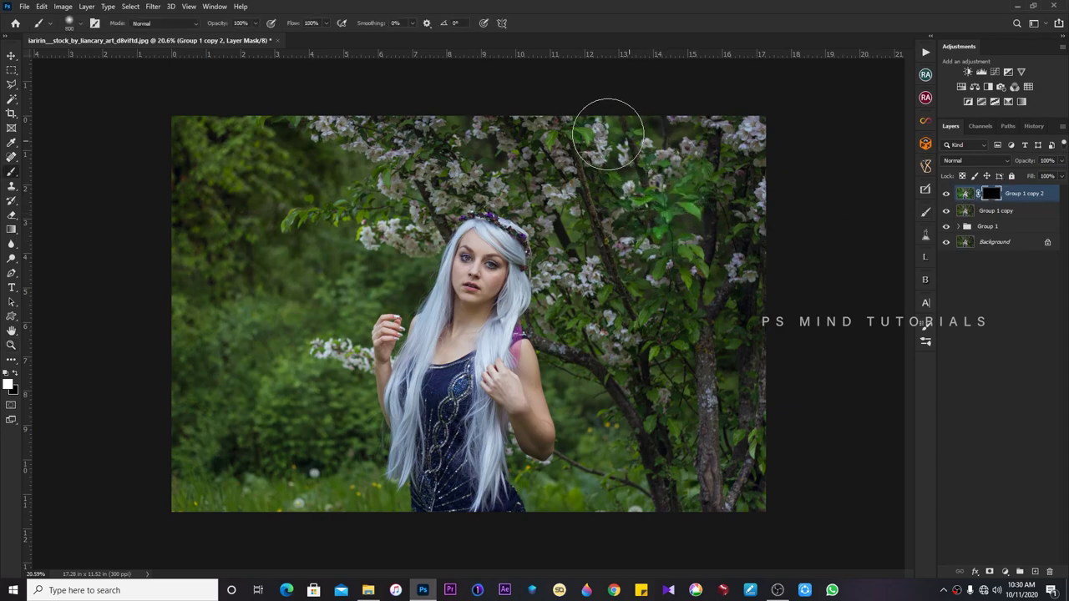
{"action": "key", "text": "bracketright"}
{"action": "key", "text": "bracketright"}
{"action": "key", "text": "bracketright"}
{"action": "left_click_drag", "start_coordinate": [775, 178], "coordinate": [442, 106]}
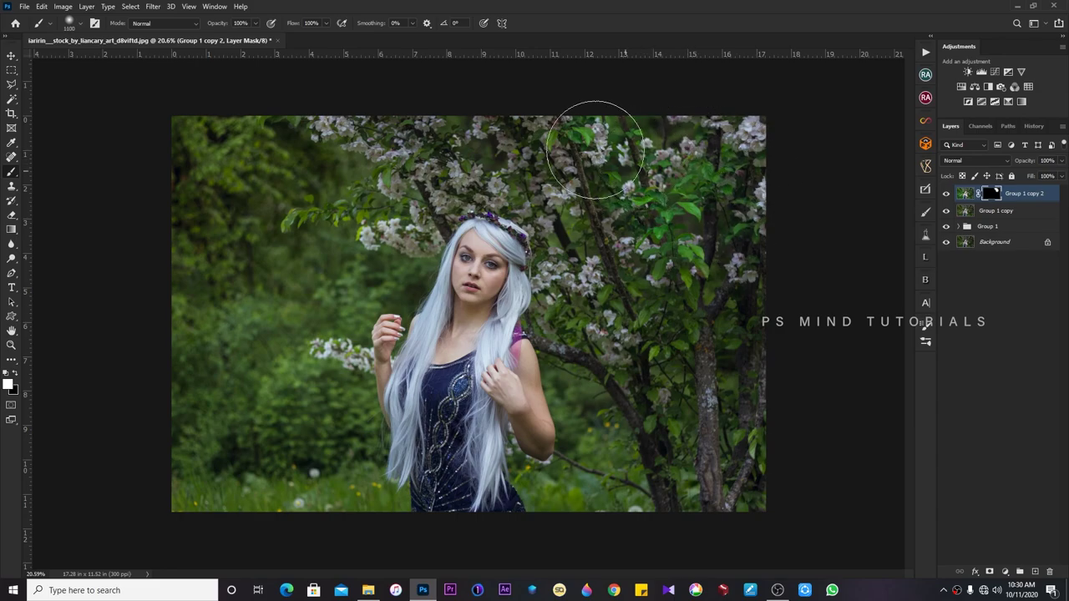
{"action": "key", "text": "bracketleft"}
{"action": "key", "text": "bracketleft"}
{"action": "left_click_drag", "start_coordinate": [368, 163], "coordinate": [396, 237]}
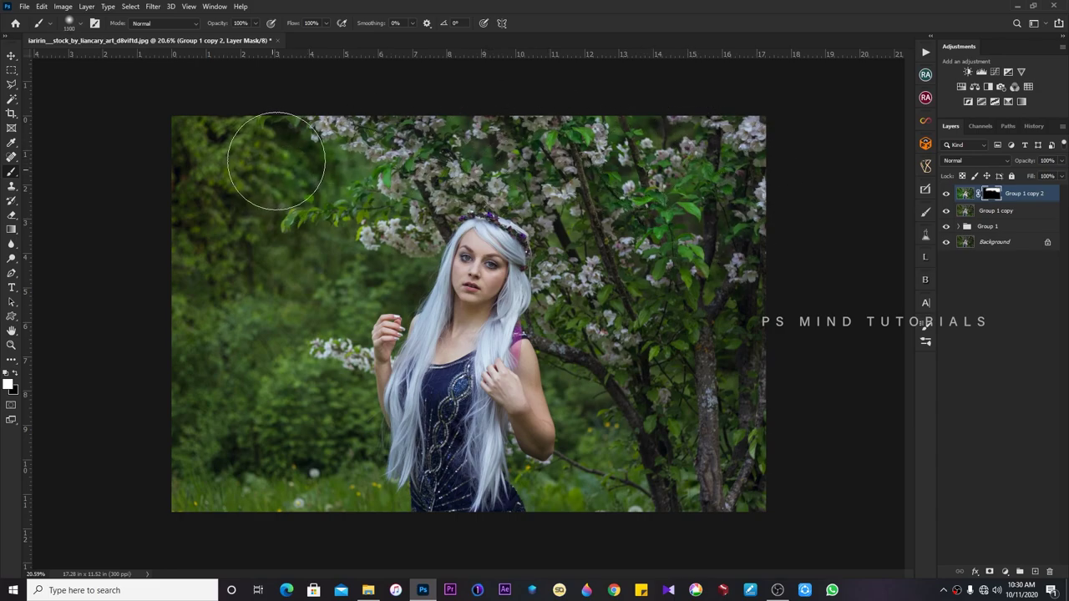
Paint the mask down the left-side foliage, adjusting the brush size as needed.
{"action": "key", "text": "bracketleft"}
{"action": "key", "text": "bracketleft"}
{"action": "key", "text": "bracketleft"}
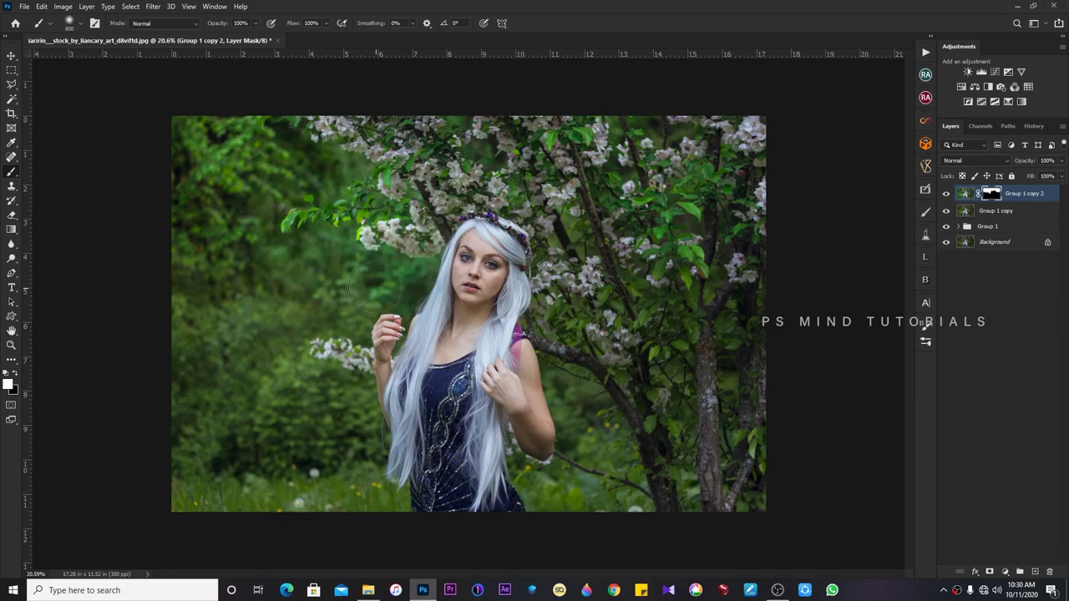
{"action": "key", "text": "bracketright"}
{"action": "key", "text": "bracketright"}
{"action": "key", "text": "bracketright"}
{"action": "mouse_move", "coordinate": [264, 359]}
{"action": "left_mouse_down"}
{"action": "mouse_move", "coordinate": [203, 203]}
{"action": "mouse_move", "coordinate": [203, 470]}
{"action": "mouse_move", "coordinate": [274, 496]}
{"action": "mouse_move", "coordinate": [223, 463]}
{"action": "mouse_move", "coordinate": [351, 482]}
{"action": "left_mouse_up"}
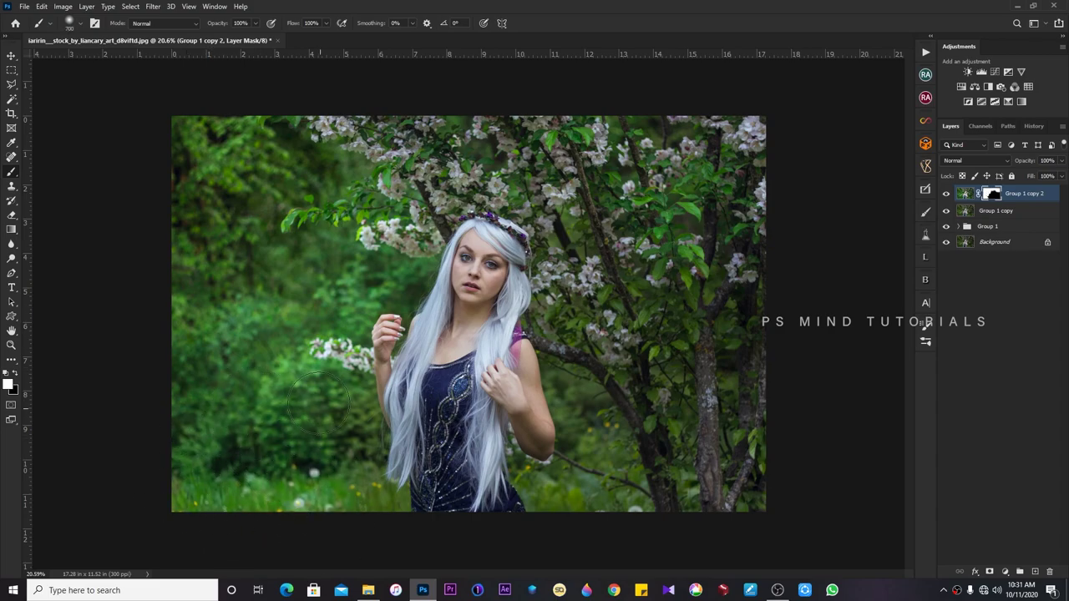
{"action": "key", "text": "bracketleft"}
{"action": "key", "text": "bracketleft"}
{"action": "key", "text": "bracketleft"}
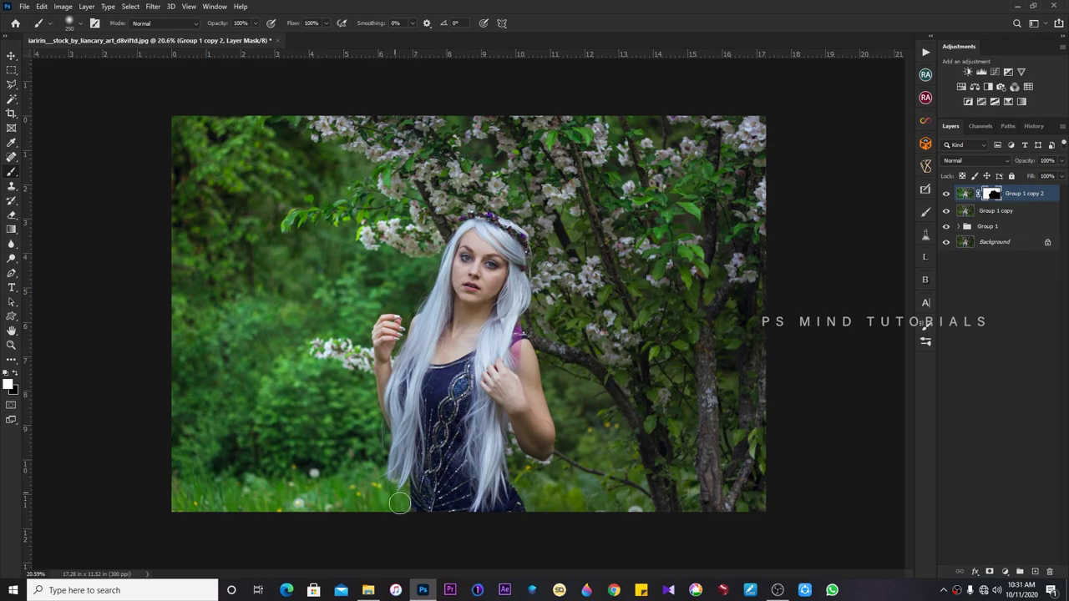
{"action": "key", "text": "bracketright"}
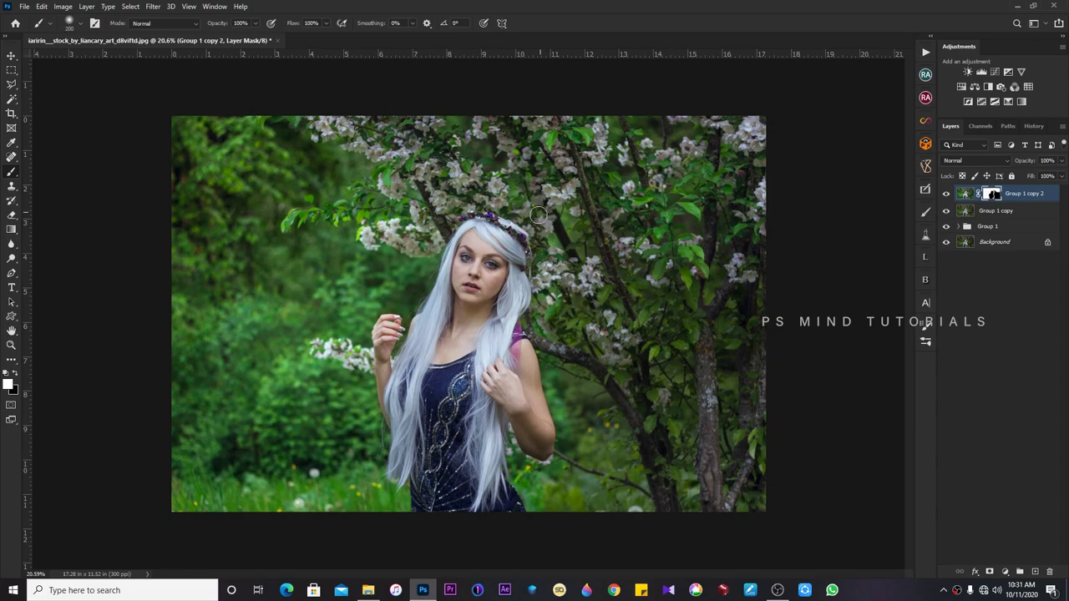
{"action": "key", "text": "bracketright"}
{"action": "key", "text": "bracketright"}
{"action": "key", "text": "bracketright"}
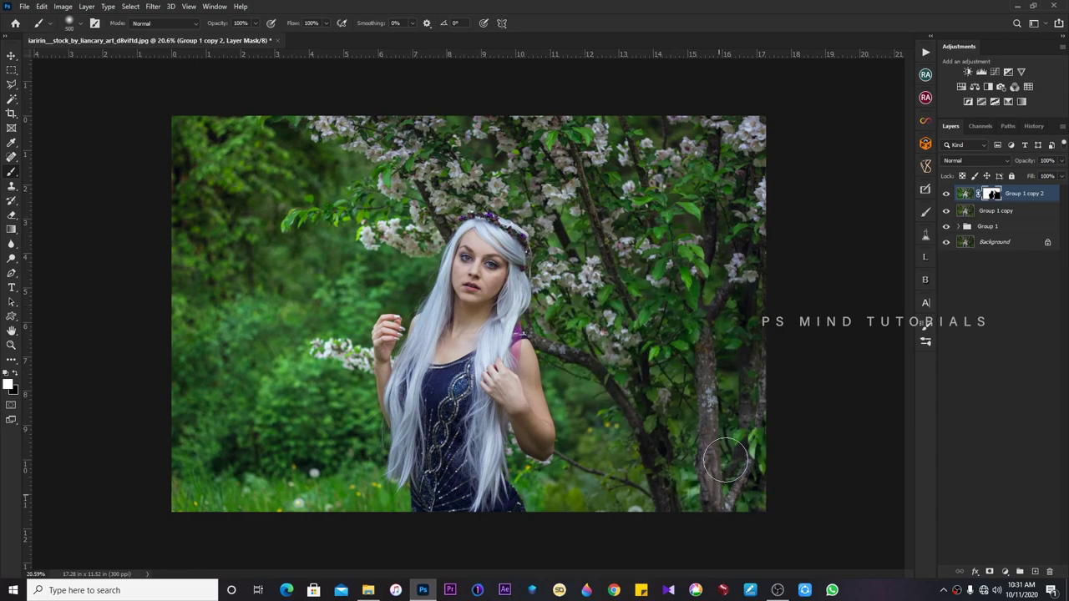
{"action": "key", "text": "bracketleft"}
{"action": "key", "text": "bracketleft"}
{"action": "key", "text": "bracketleft"}
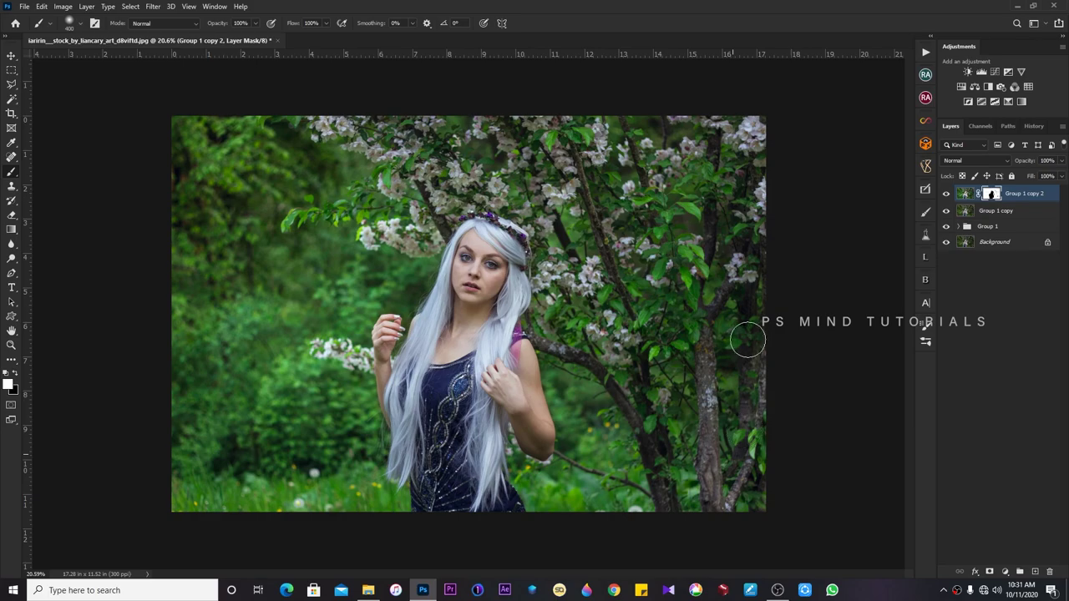
{"action": "key", "text": "z"}
{"action": "left_click_drag", "start_coordinate": [527, 330], "coordinate": [535, 330]}
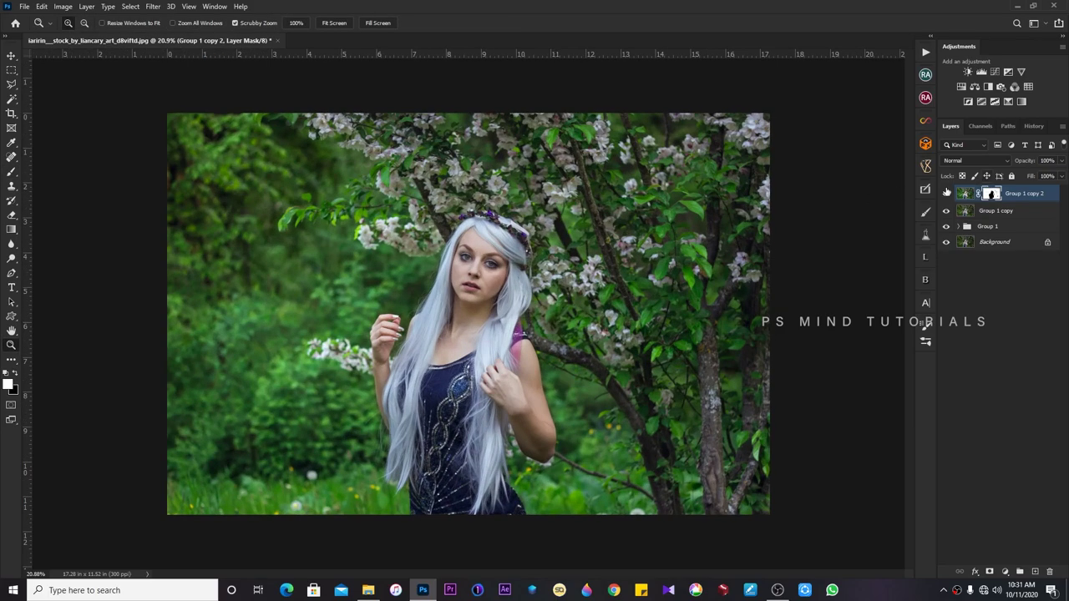
Group both adjusted copies into Group 2 and merge a copy of it into one layer.
{"action": "left_click", "coordinate": [550, 337], "text": "alt"}
{"action": "left_click", "coordinate": [1001, 216], "text": "shift"}
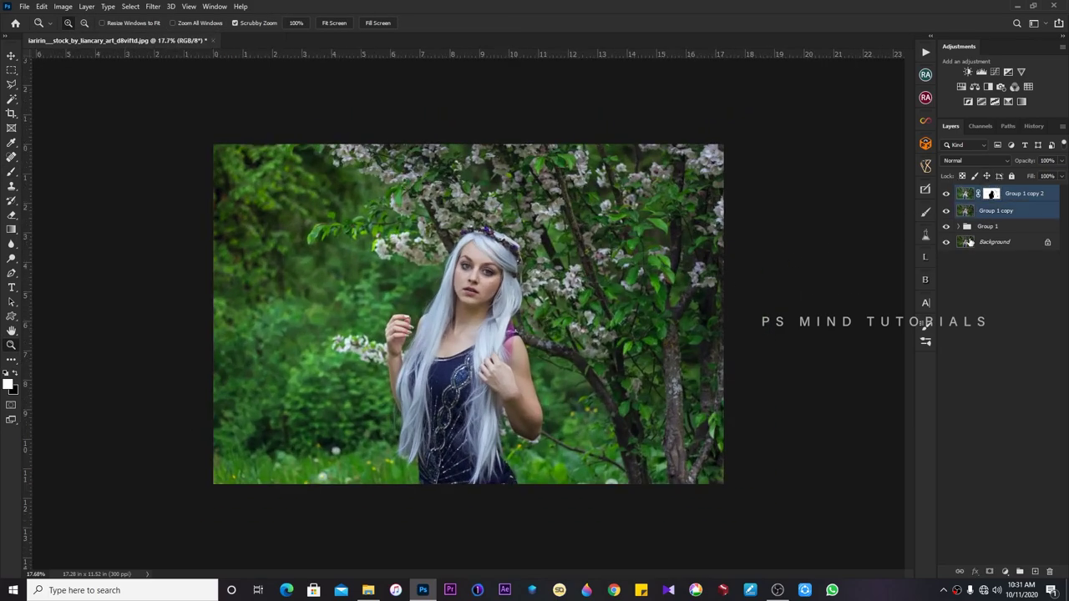
{"action": "key", "text": "ctrl+g"}
{"action": "key", "text": "ctrl+j"}
{"action": "key", "text": "ctrl+e"}
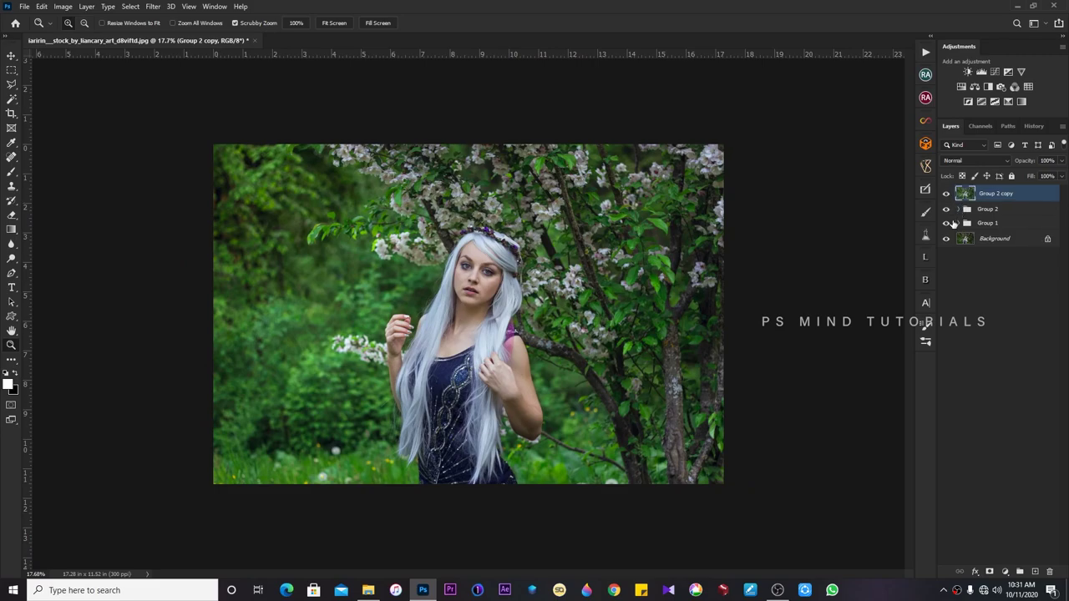
Hide Group 1 and Group 2, then duplicate the merged layer as Group 2 copy 2 for Camera Raw.
{"action": "left_click", "coordinate": [947, 194]}
{"action": "left_click", "coordinate": [947, 194]}
{"action": "left_click", "coordinate": [947, 193]}
{"action": "left_click", "coordinate": [947, 194]}
{"action": "left_click", "coordinate": [946, 194]}
{"action": "mouse_move", "coordinate": [568, 369]}
{"action": "left_mouse_down"}
{"action": "mouse_move", "coordinate": [530, 365]}
{"action": "mouse_move", "coordinate": [516, 346]}
{"action": "left_mouse_up"}
{"action": "key", "text": "ctrl+j"}
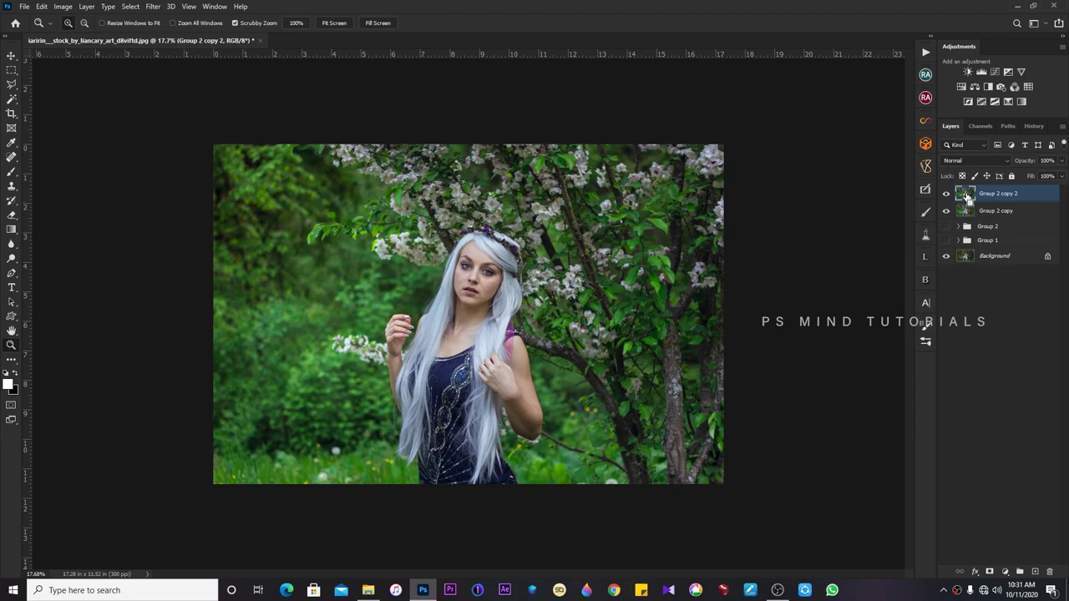
{"action": "left_click", "coordinate": [966, 197], "text": "ctrl"}
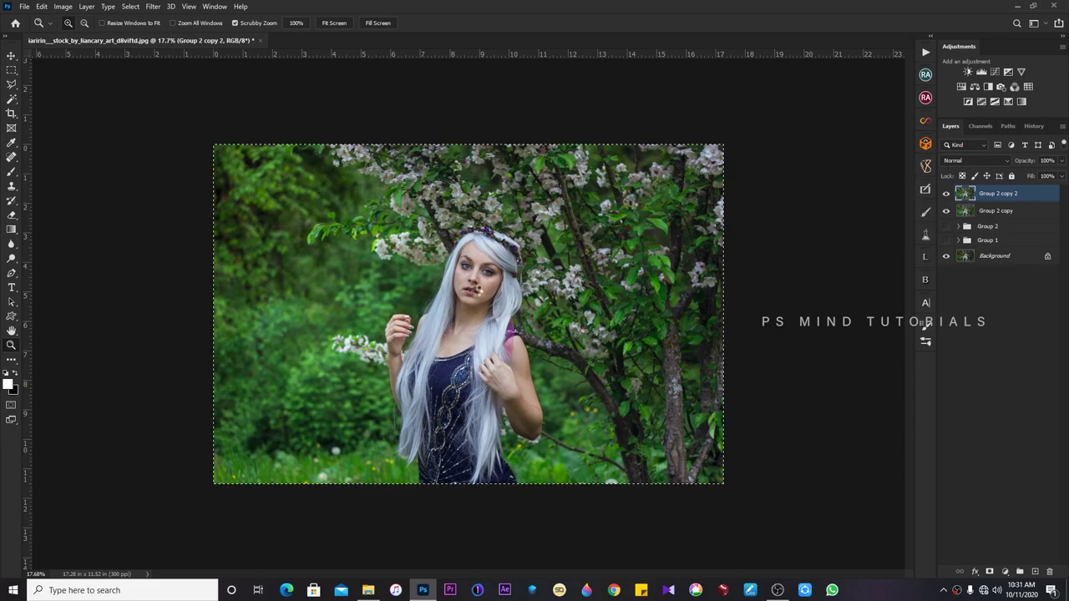
{"action": "key", "text": "ctrl+shift+a"}
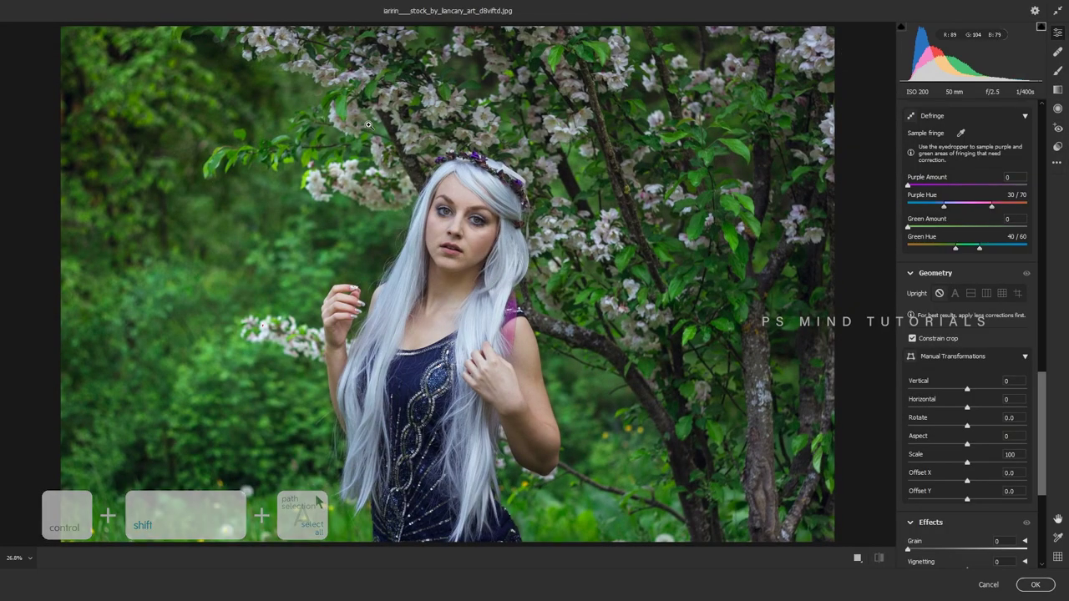
Draw a Graduated Filter across the tree's blossoms with Tint pushed toward magenta.
{"action": "scroll", "coordinate": [576, 129], "scroll_direction": "up", "scroll_amount": 2}
{"action": "scroll", "coordinate": [593, 192], "scroll_direction": "up", "scroll_amount": 2}
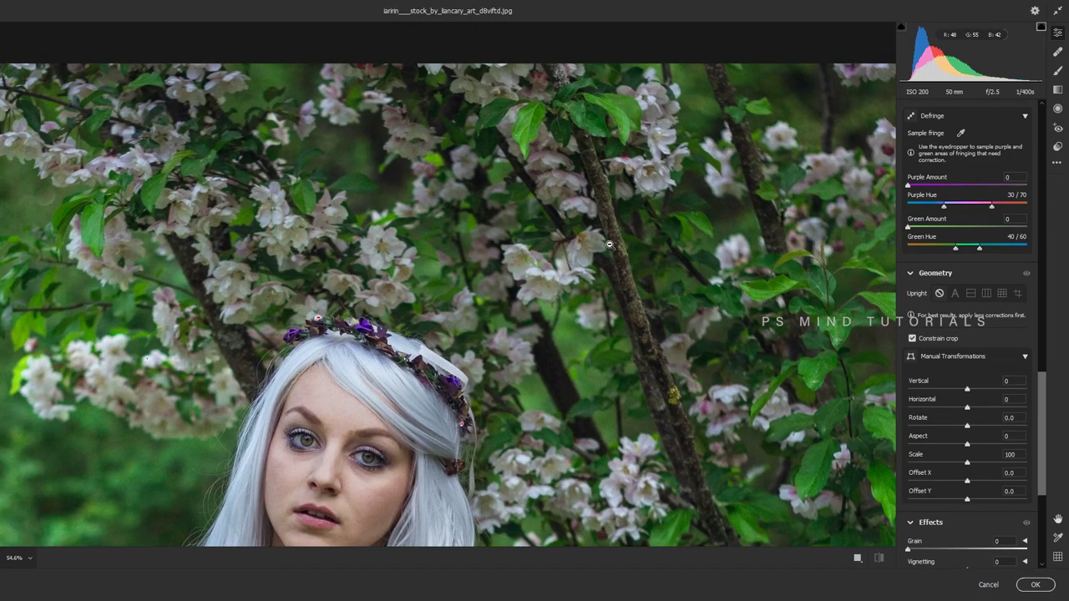
{"action": "scroll", "coordinate": [610, 245], "scroll_direction": "down", "scroll_amount": 2}
{"action": "scroll", "coordinate": [684, 284], "scroll_direction": "down", "scroll_amount": 3}
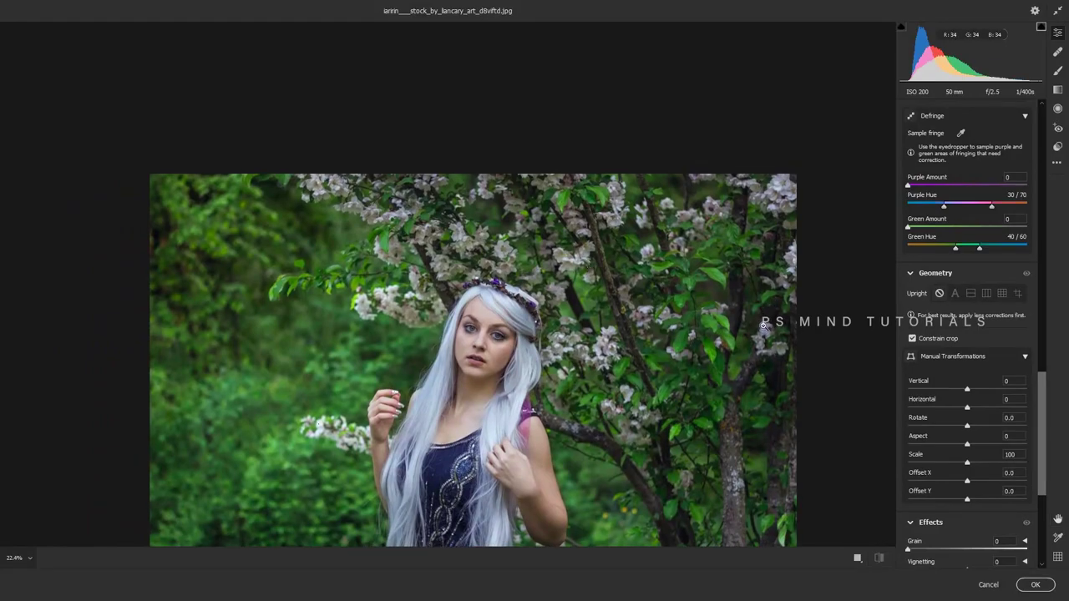
{"action": "key", "text": "g"}
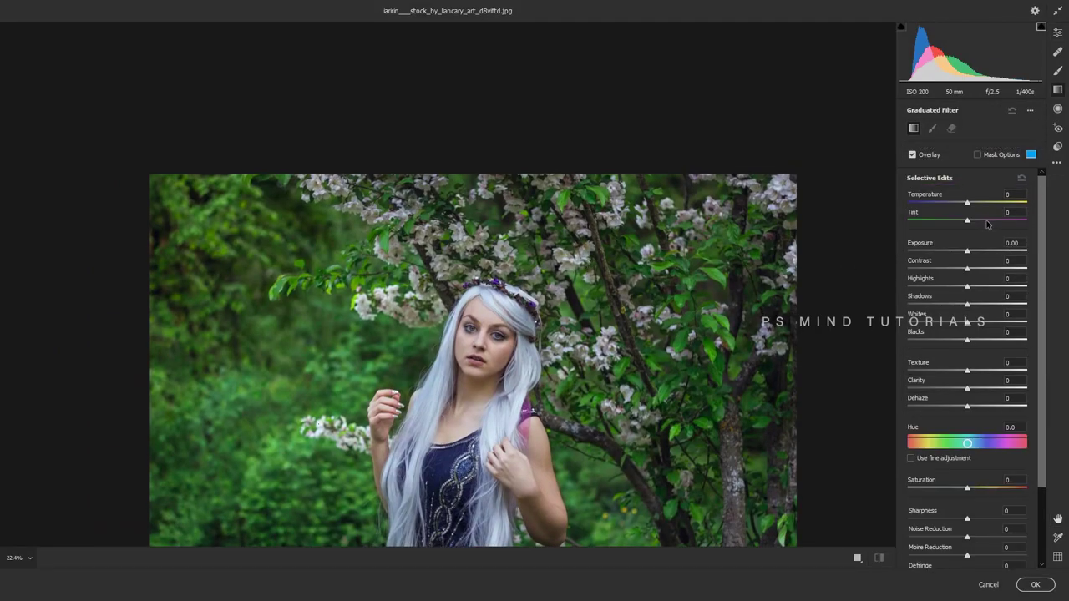
{"action": "left_click_drag", "start_coordinate": [986, 223], "coordinate": [1000, 225]}
{"action": "left_click_drag", "start_coordinate": [622, 256], "coordinate": [482, 510]}
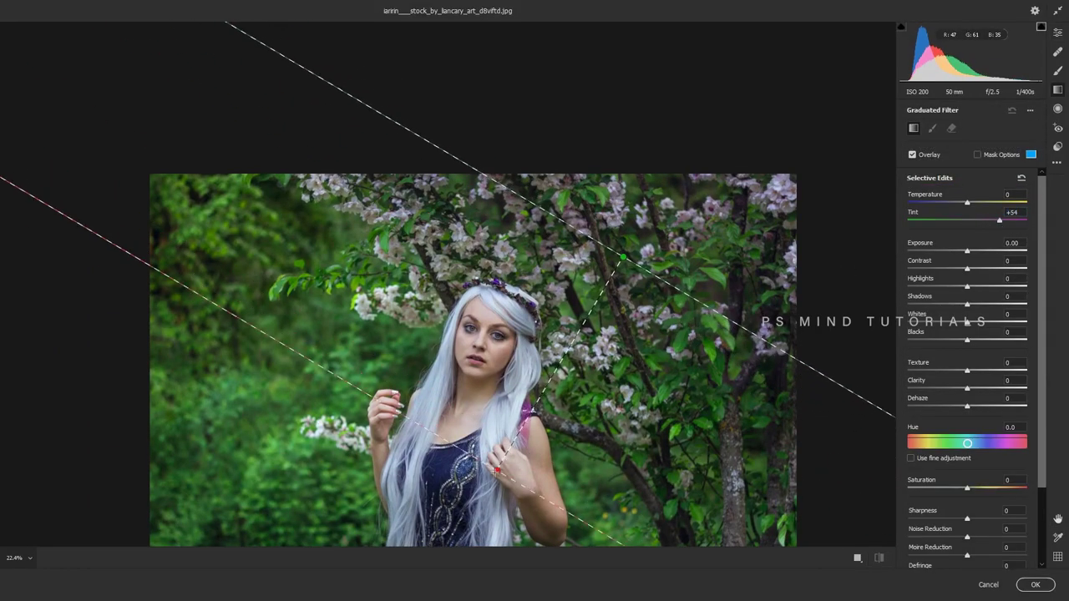
Give the graduated filter a saturated pink Color, extend it lower, and warm Temperature to +30.
{"action": "scroll", "coordinate": [1043, 251], "scroll_direction": "down", "scroll_amount": 1}
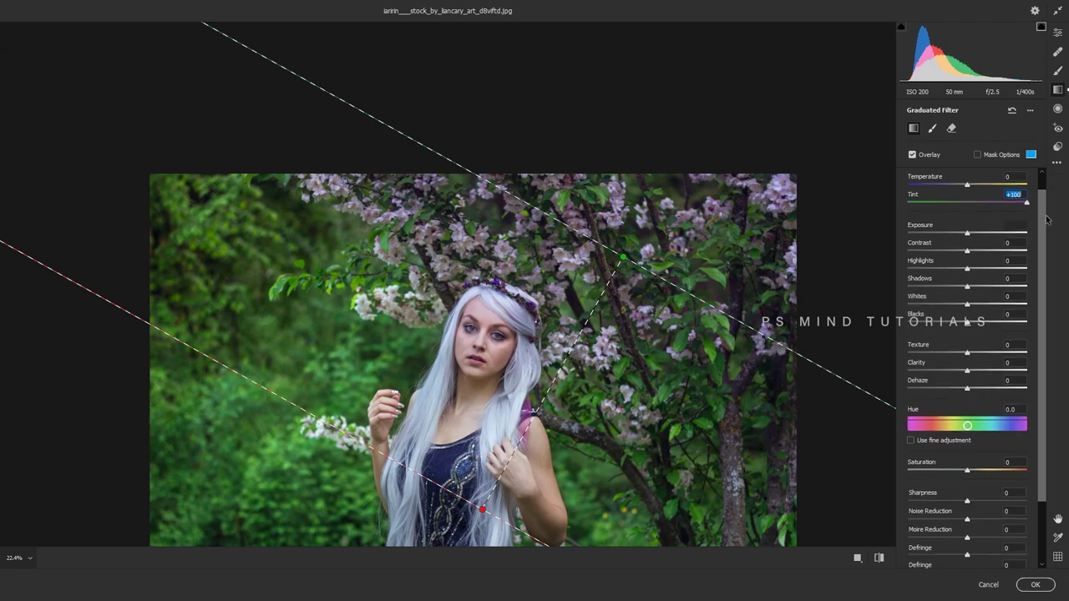
{"action": "scroll", "coordinate": [1042, 297], "scroll_direction": "down", "scroll_amount": 4}
{"action": "left_click", "coordinate": [1017, 504]}
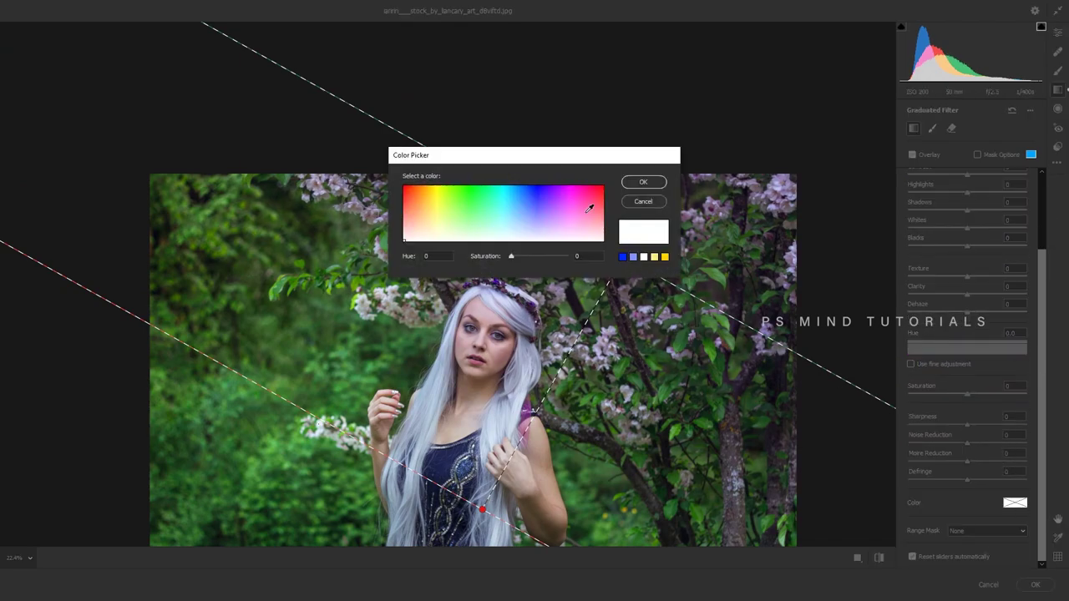
{"action": "left_click", "coordinate": [572, 208]}
{"action": "left_click", "coordinate": [568, 204]}
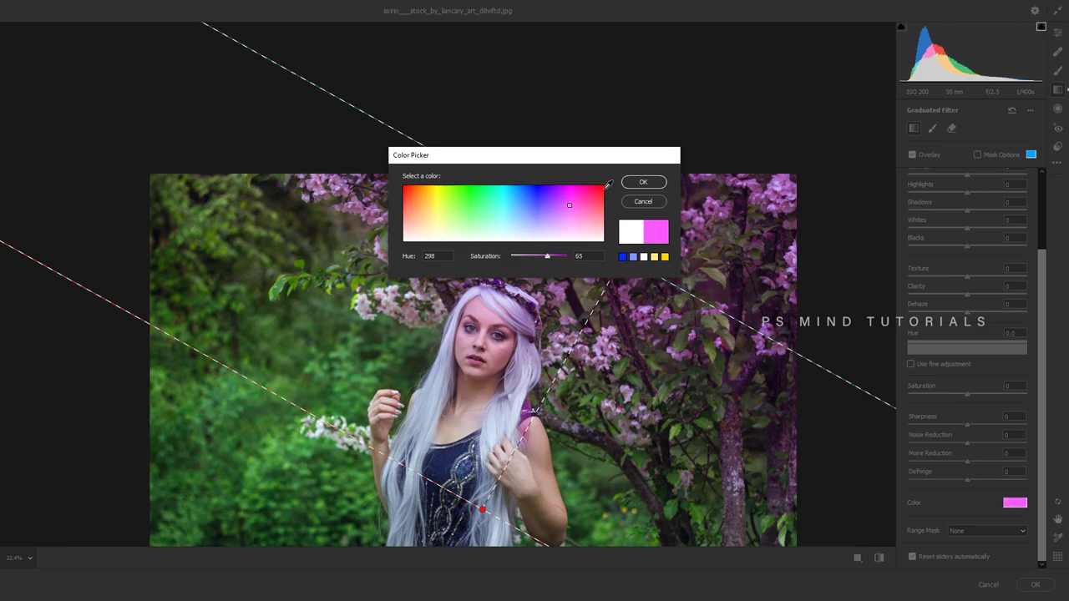
{"action": "left_click", "coordinate": [644, 182]}
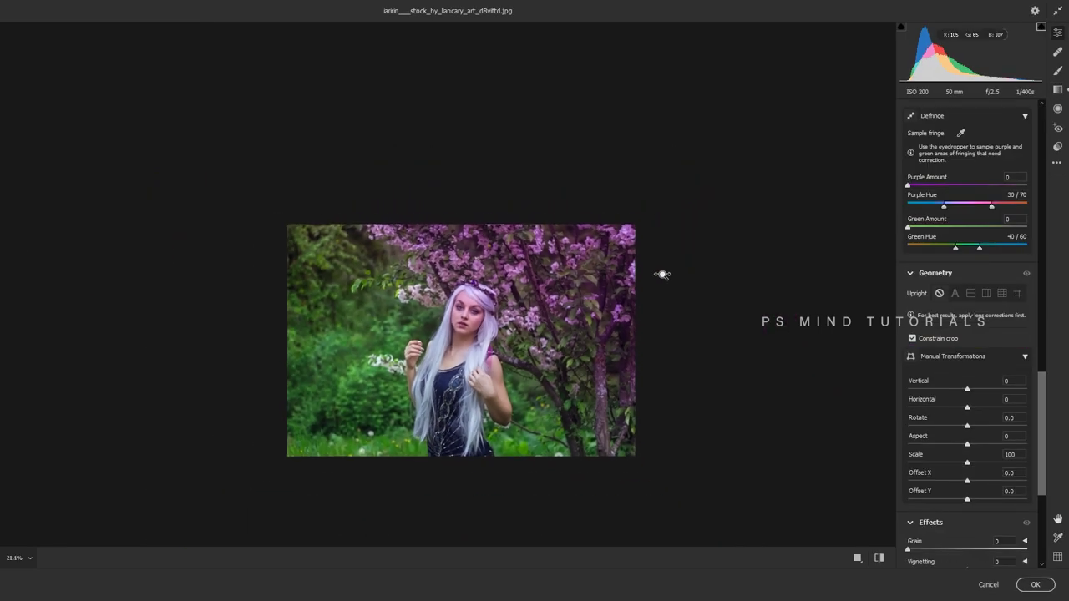
{"action": "left_click_drag", "start_coordinate": [518, 327], "coordinate": [504, 368]}
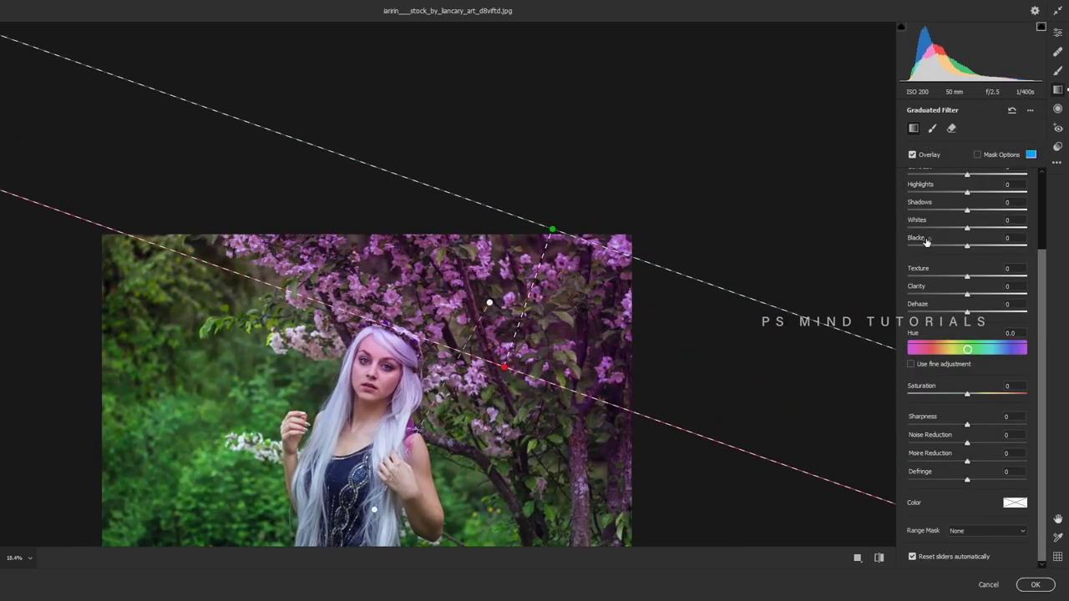
{"action": "scroll", "coordinate": [1043, 271], "scroll_direction": "up", "scroll_amount": 5}
{"action": "left_click_drag", "start_coordinate": [967, 202], "coordinate": [1001, 204]}
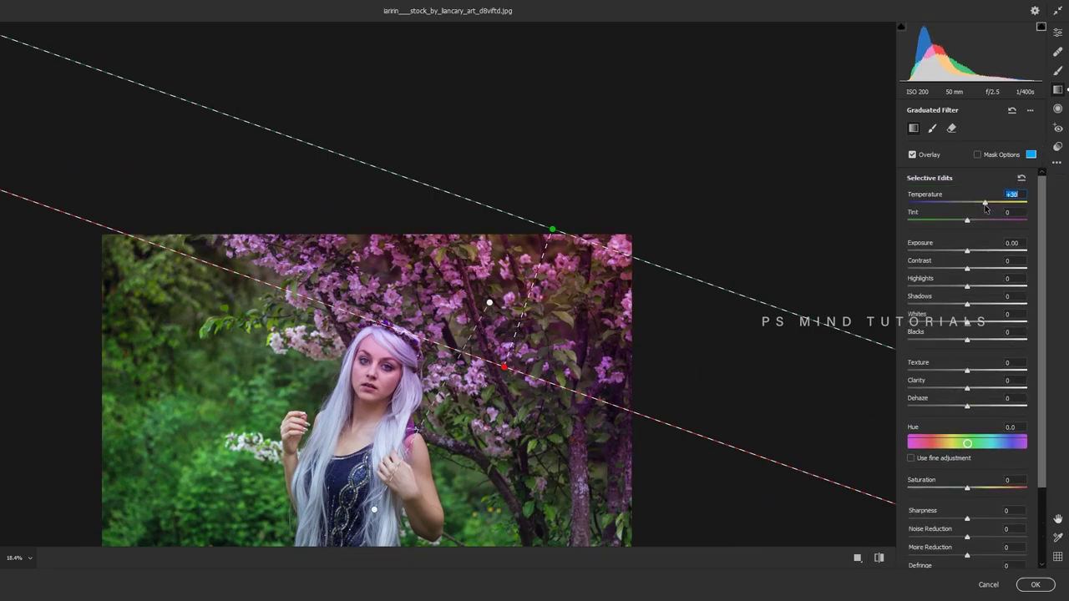
Add a warm Radial Filter (+26) over the woman and apply the Camera Raw edits.
{"action": "key", "text": "j"}
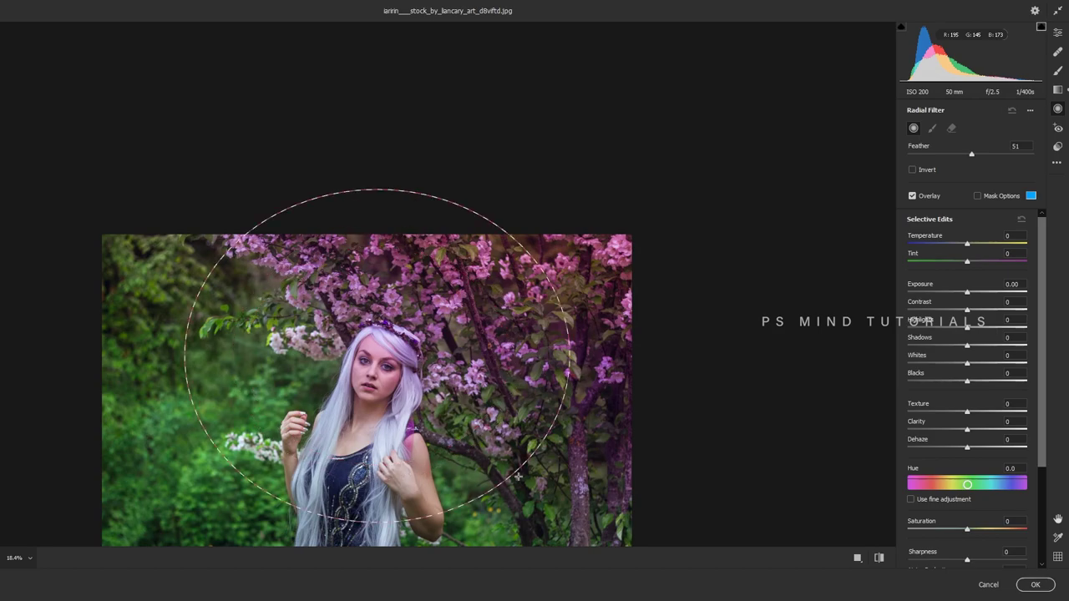
{"action": "mouse_move", "coordinate": [399, 350]}
{"action": "left_mouse_down"}
{"action": "mouse_move", "coordinate": [393, 396]}
{"action": "mouse_move", "coordinate": [501, 499]}
{"action": "mouse_move", "coordinate": [618, 534]}
{"action": "left_mouse_up"}
{"action": "left_click_drag", "start_coordinate": [967, 243], "coordinate": [985, 245]}
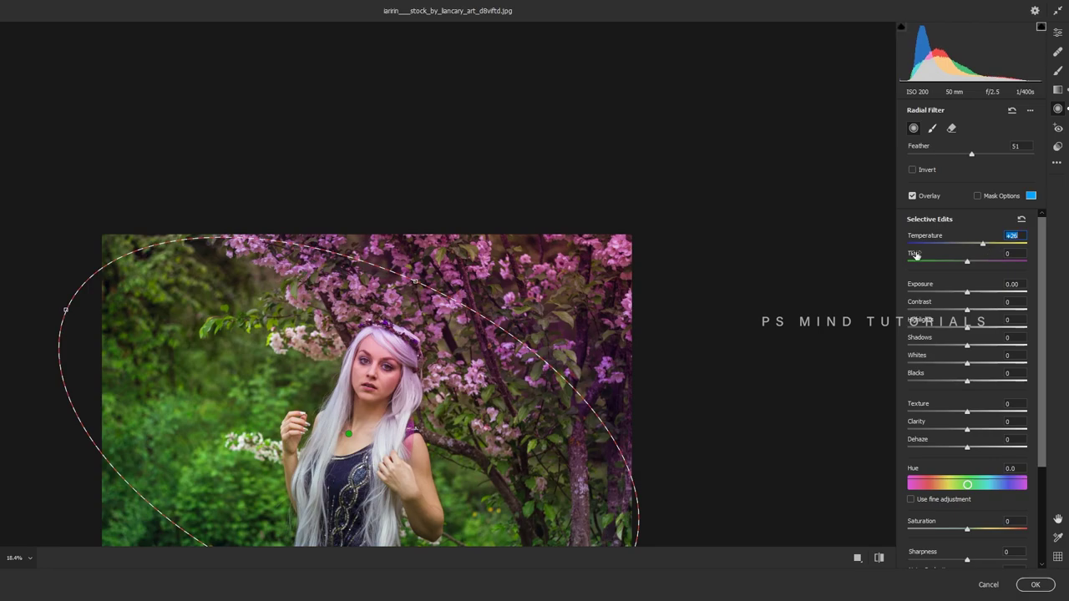
{"action": "key", "text": "Return"}
{"action": "key", "text": "e"}
{"action": "key", "text": "Return"}
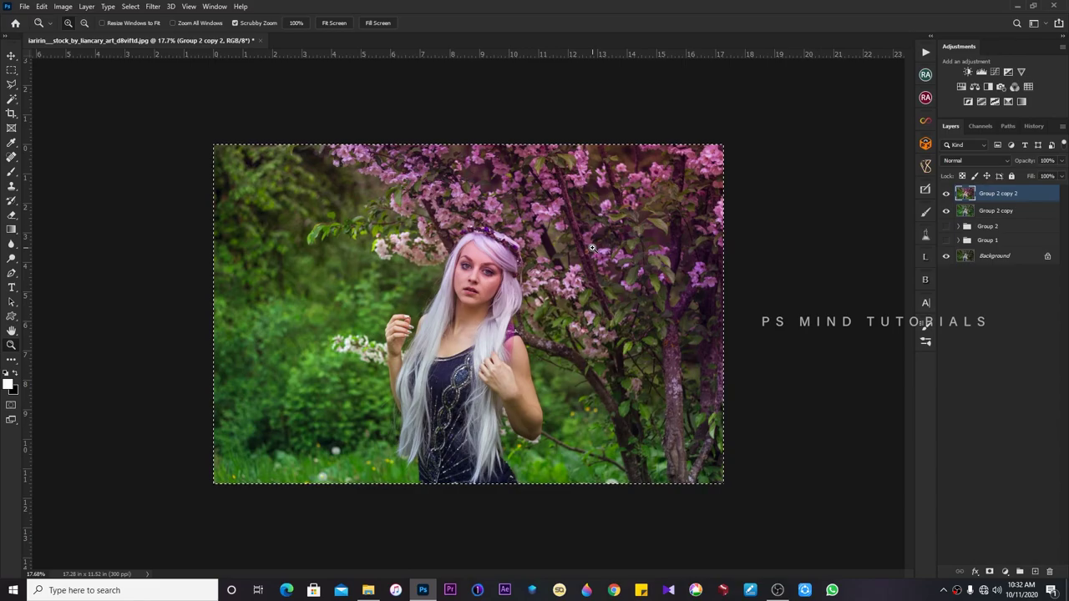
Add a black layer mask hiding the pink tint, then zoom to the upper tree.
{"action": "mouse_move", "coordinate": [496, 291]}
{"action": "left_mouse_down"}
{"action": "mouse_move", "coordinate": [547, 326]}
{"action": "mouse_move", "coordinate": [809, 412]}
{"action": "left_mouse_up"}
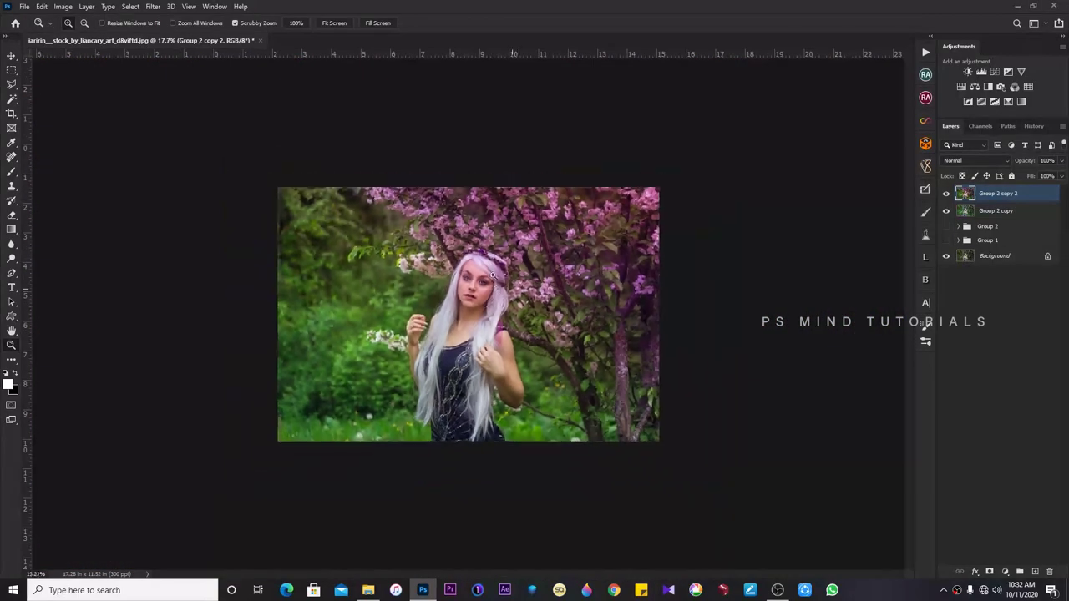
{"action": "left_click", "coordinate": [990, 571], "text": "alt"}
{"action": "left_click_drag", "start_coordinate": [627, 317], "coordinate": [660, 319]}
{"action": "mouse_move", "coordinate": [698, 223]}
{"action": "left_mouse_down"}
{"action": "mouse_move", "coordinate": [582, 291]}
{"action": "mouse_move", "coordinate": [637, 258]}
{"action": "left_mouse_up"}
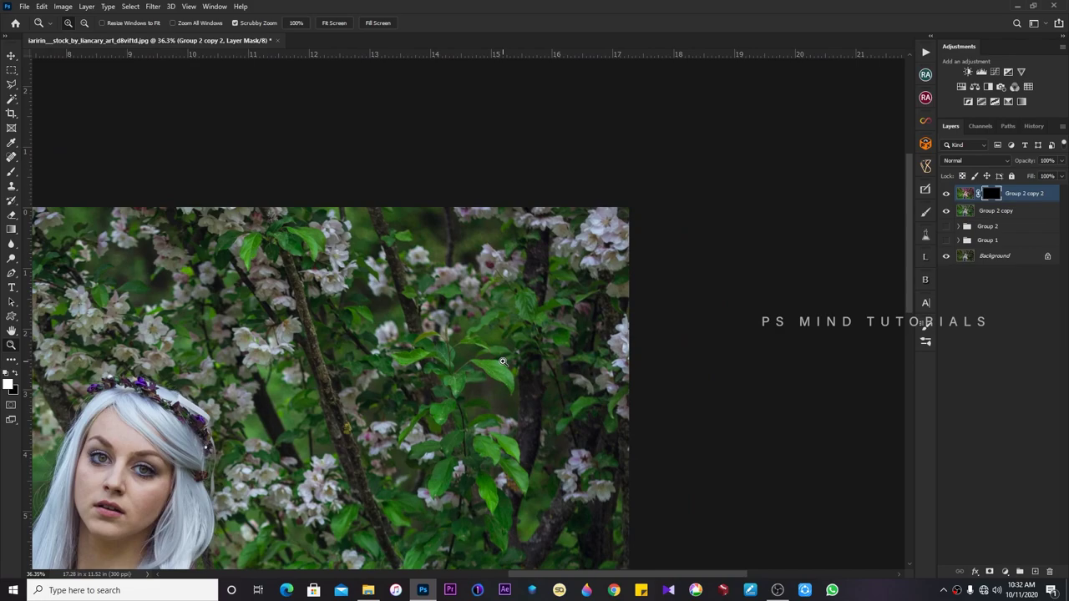
Paint white onto the mask over blossoms along the right edge and above the woman.
{"action": "key", "text": "b"}
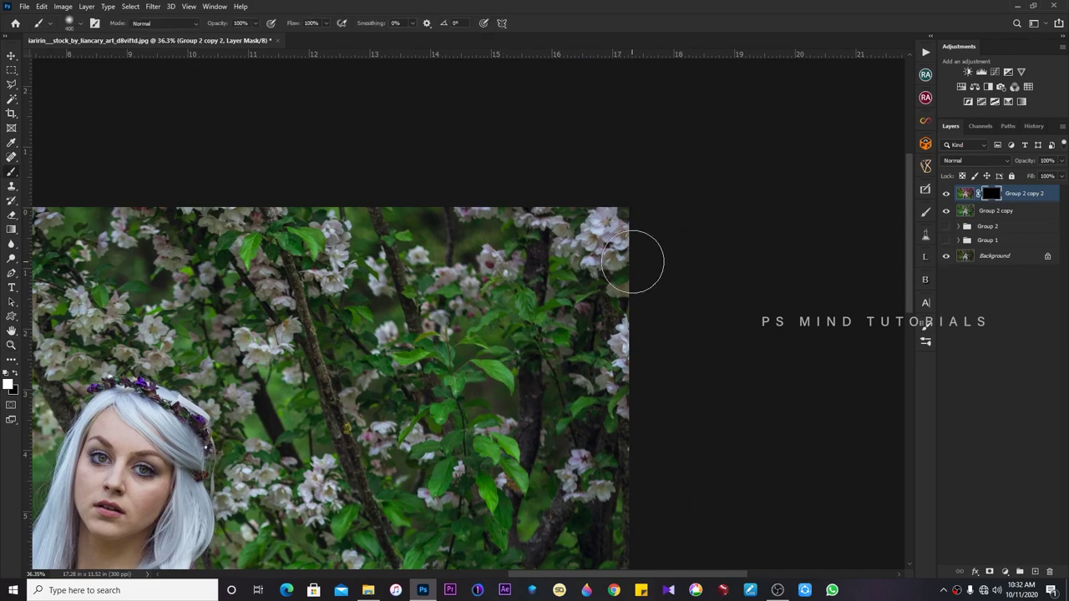
{"action": "mouse_move", "coordinate": [617, 224]}
{"action": "left_mouse_down"}
{"action": "mouse_move", "coordinate": [597, 244]}
{"action": "mouse_move", "coordinate": [501, 226]}
{"action": "left_mouse_up"}
{"action": "key", "text": "bracketright"}
{"action": "key", "text": "bracketleft"}
{"action": "left_click_drag", "start_coordinate": [639, 362], "coordinate": [576, 330]}
{"action": "key", "text": "bracketright"}
{"action": "left_click_drag", "start_coordinate": [614, 396], "coordinate": [607, 226]}
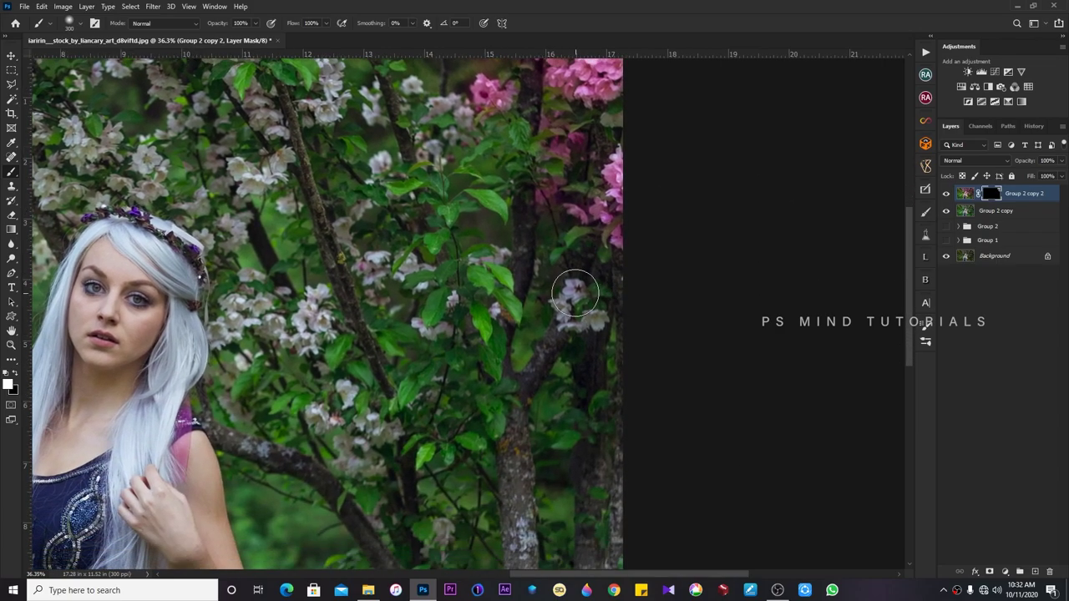
{"action": "left_click_drag", "start_coordinate": [573, 291], "coordinate": [584, 334]}
{"action": "left_click_drag", "start_coordinate": [374, 271], "coordinate": [428, 98]}
Paint the tint back onto blossoms along the top edge, lower tree and right of the woman with a smaller brush.
{"action": "key", "text": "z"}
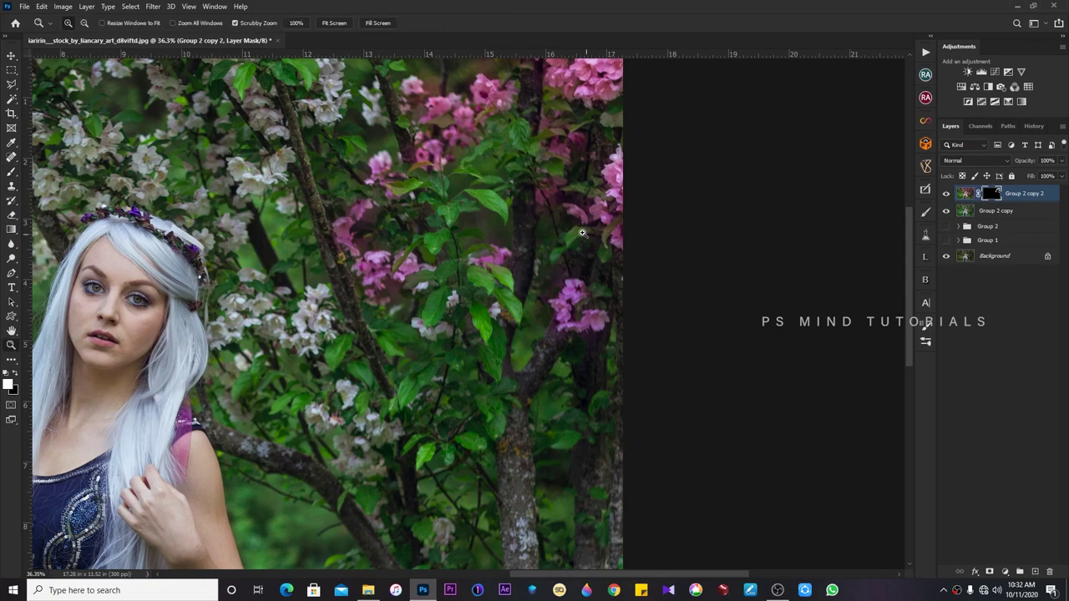
{"action": "left_click_drag", "start_coordinate": [582, 233], "coordinate": [570, 230]}
{"action": "left_click_drag", "start_coordinate": [592, 194], "coordinate": [615, 199]}
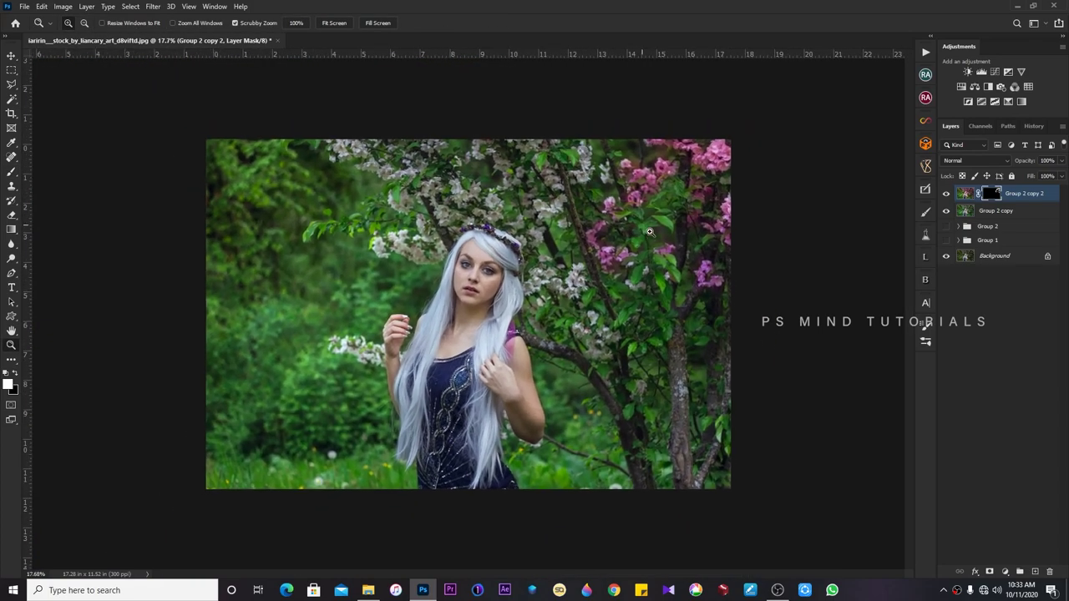
{"action": "key", "text": "b"}
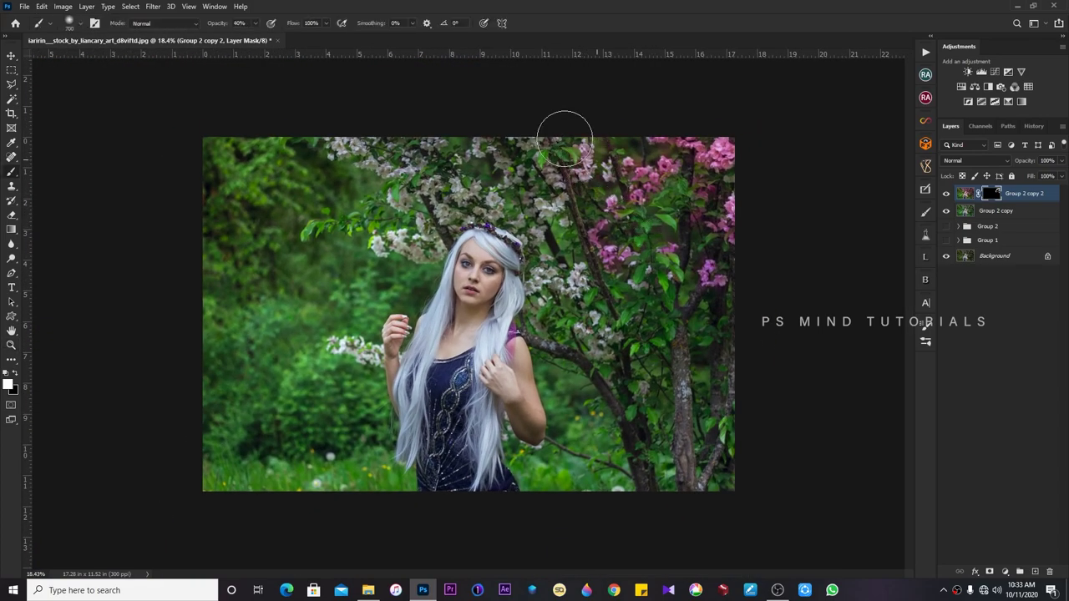
{"action": "left_click", "coordinate": [632, 140]}
{"action": "key", "text": "bracketleft"}
{"action": "key", "text": "bracketleft"}
{"action": "left_click", "coordinate": [599, 336]}
{"action": "key", "text": "bracketleft"}
{"action": "key", "text": "bracketleft"}
{"action": "left_click_drag", "start_coordinate": [622, 361], "coordinate": [555, 276]}
{"action": "key", "text": "bracketleft"}
{"action": "key", "text": "bracketleft"}
{"action": "key", "text": "bracketleft"}
{"action": "key", "text": "bracketleft"}
Zoom out to the whole photo and also select the Group 2 copy layer.
{"action": "key", "text": "z"}
{"action": "mouse_move", "coordinate": [542, 334]}
{"action": "left_mouse_down"}
{"action": "mouse_move", "coordinate": [491, 344]}
{"action": "mouse_move", "coordinate": [832, 181]}
{"action": "left_mouse_up"}
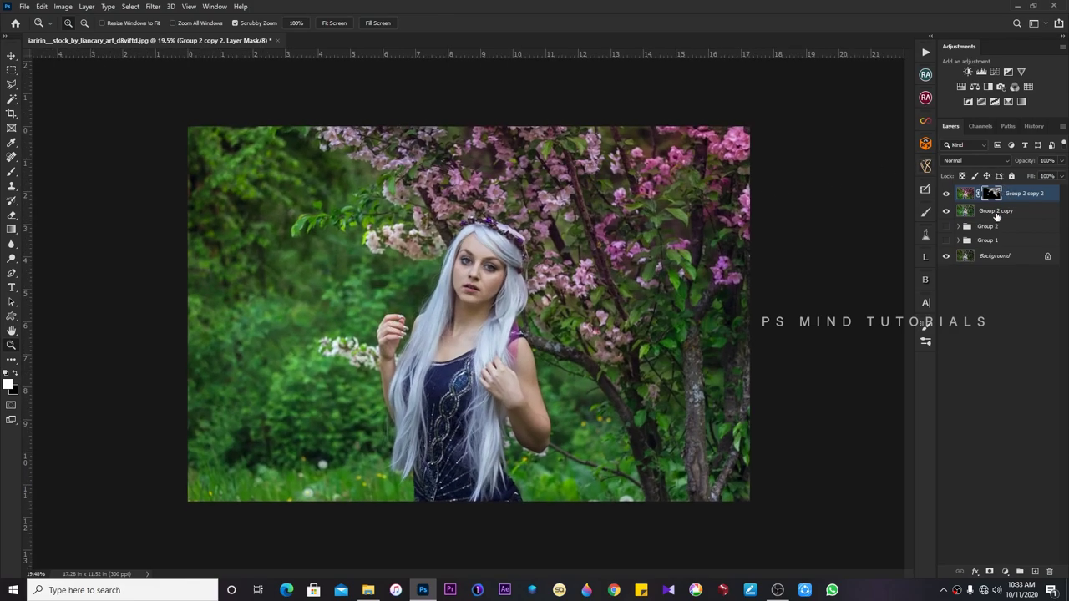
{"action": "left_click", "coordinate": [996, 213], "text": "shift"}
Group the two blossom layers as Group 3 and stamp a merged copy above it.
{"action": "key", "text": "ctrl+g"}
{"action": "key", "text": "ctrl+j"}
{"action": "key", "text": "ctrl+e"}
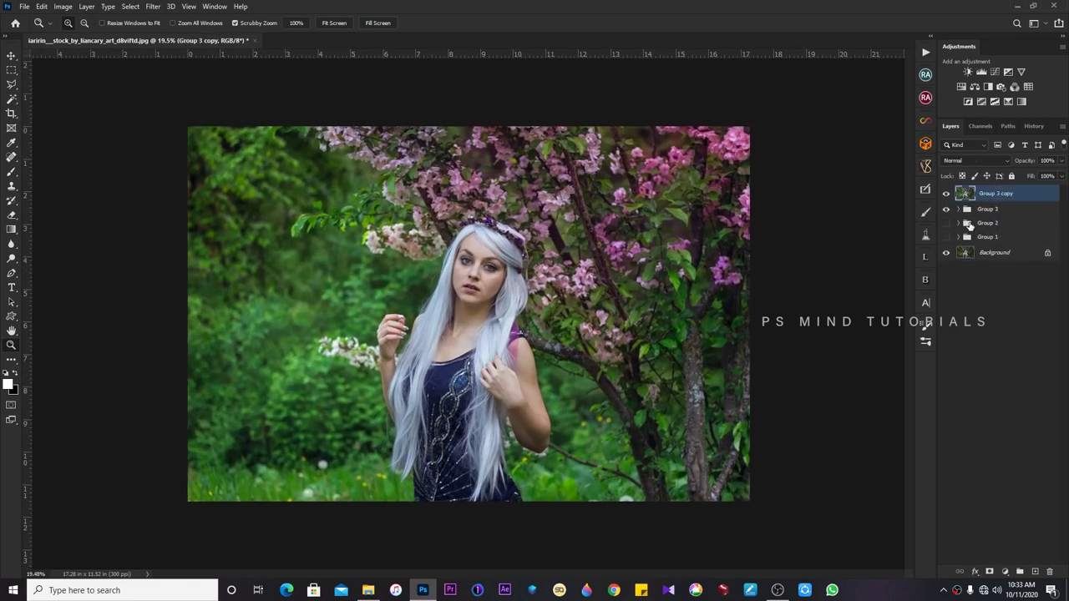
Toggle Group 3 copy on and off to compare, then duplicate it as Group 3 copy 2 for Camera Raw.
{"action": "left_click", "coordinate": [946, 194]}
{"action": "left_click", "coordinate": [946, 194]}
{"action": "left_click", "coordinate": [946, 195]}
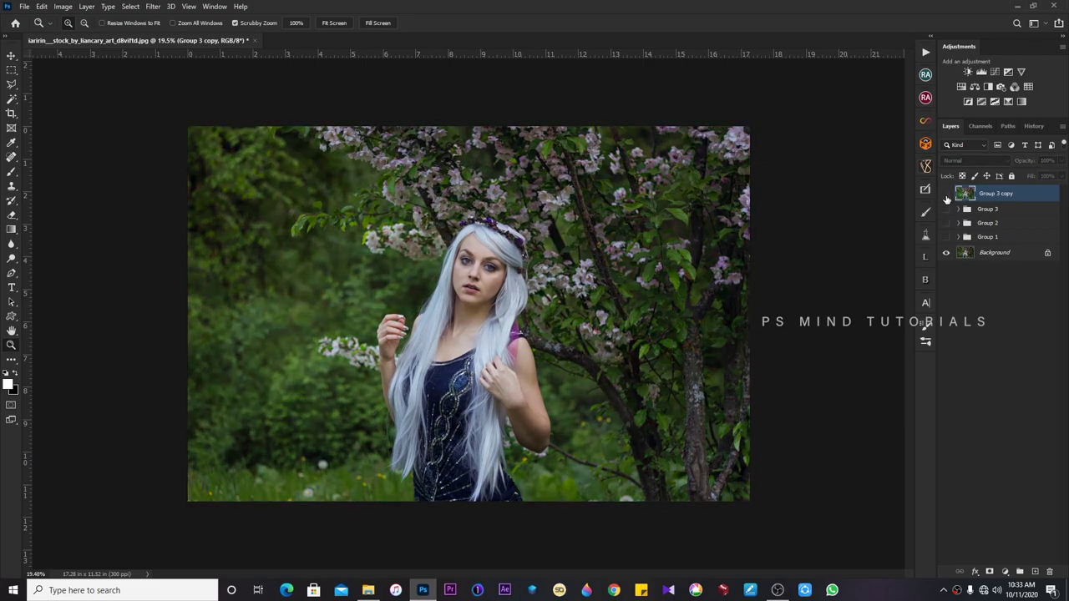
{"action": "left_click", "coordinate": [946, 195]}
{"action": "left_click", "coordinate": [946, 194]}
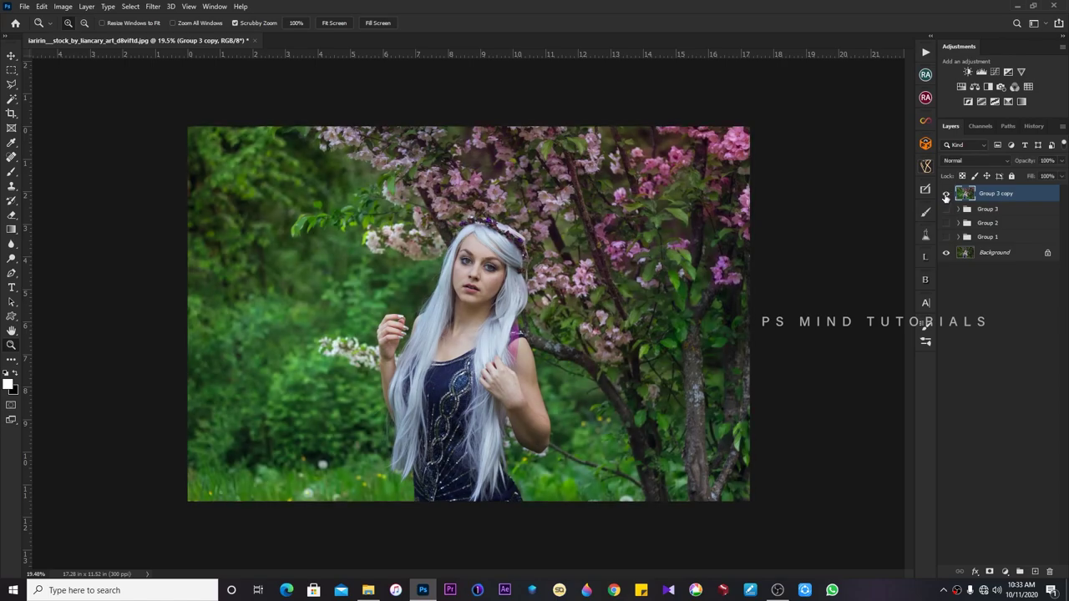
{"action": "left_click", "coordinate": [946, 194]}
{"action": "key", "text": "ctrl+j"}
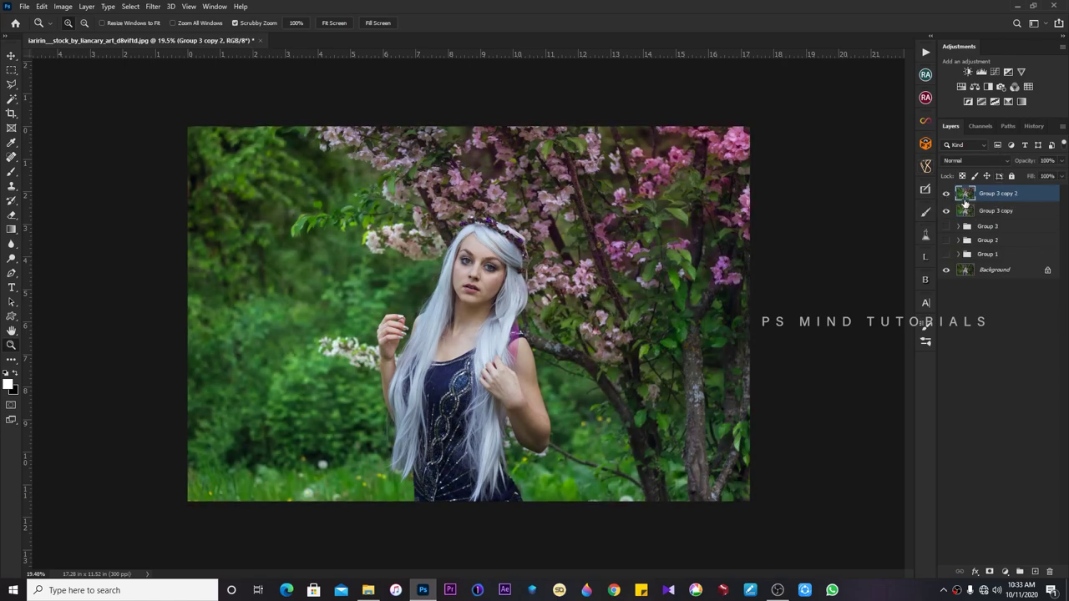
{"action": "key", "text": "ctrl+shift+a"}
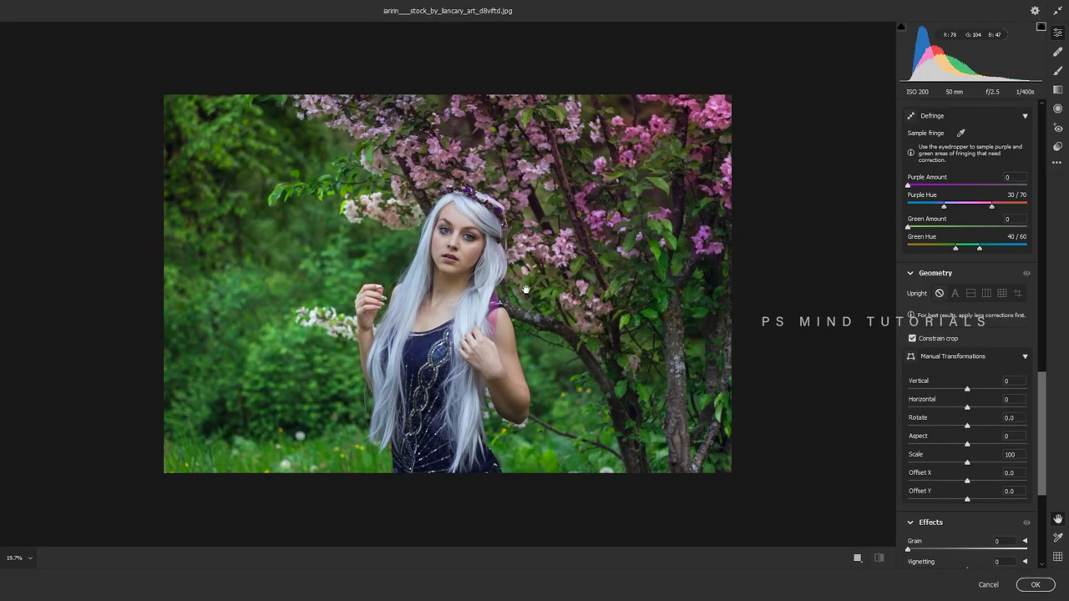
Draw an inverted radial at Exposure -0.60 and shape it into an upright ellipse around the woman.
{"action": "scroll", "coordinate": [532, 296], "scroll_direction": "up", "scroll_amount": 1}
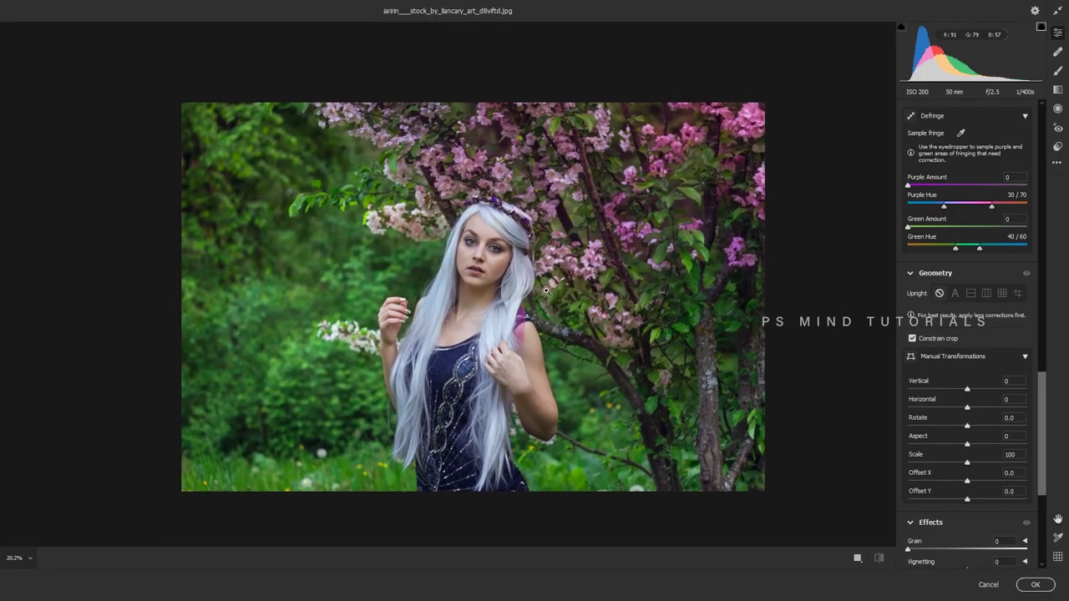
{"action": "key", "text": "j"}
{"action": "mouse_move", "coordinate": [453, 270]}
{"action": "left_mouse_down"}
{"action": "mouse_move", "coordinate": [718, 313]}
{"action": "mouse_move", "coordinate": [703, 174]}
{"action": "mouse_move", "coordinate": [415, 183]}
{"action": "left_mouse_up"}
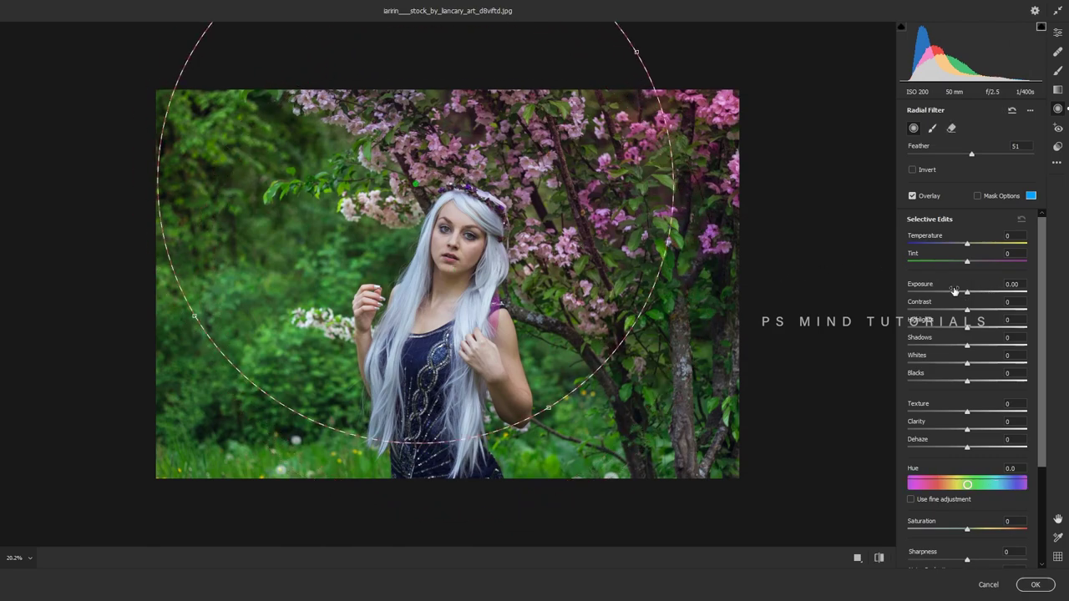
{"action": "left_click_drag", "start_coordinate": [954, 290], "coordinate": [958, 294]}
{"action": "key", "text": "apostrophe"}
{"action": "left_click_drag", "start_coordinate": [537, 298], "coordinate": [621, 256]}
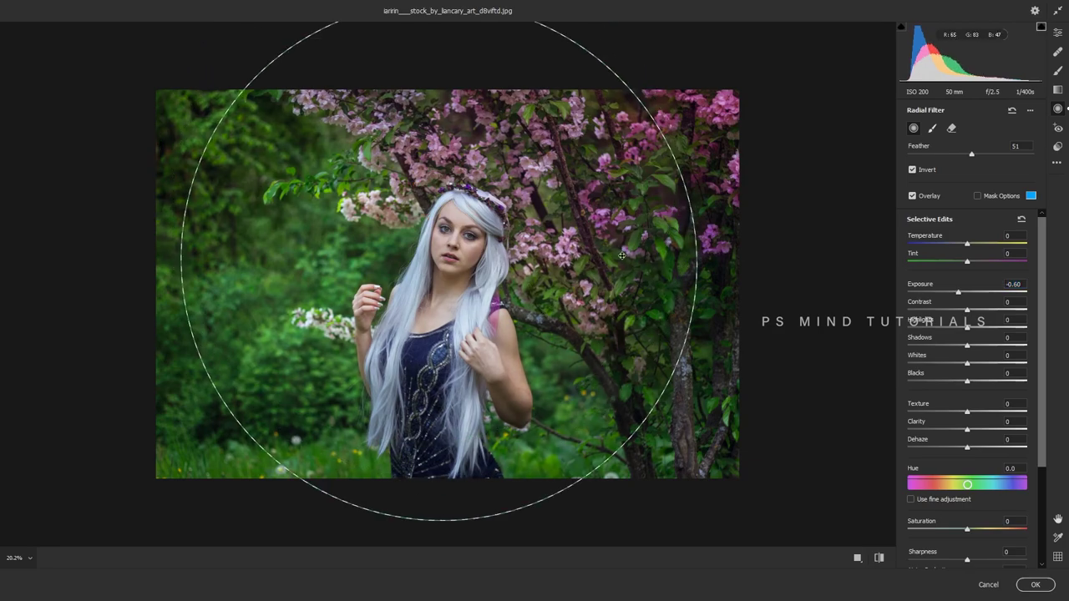
{"action": "left_click_drag", "start_coordinate": [660, 130], "coordinate": [595, 249]}
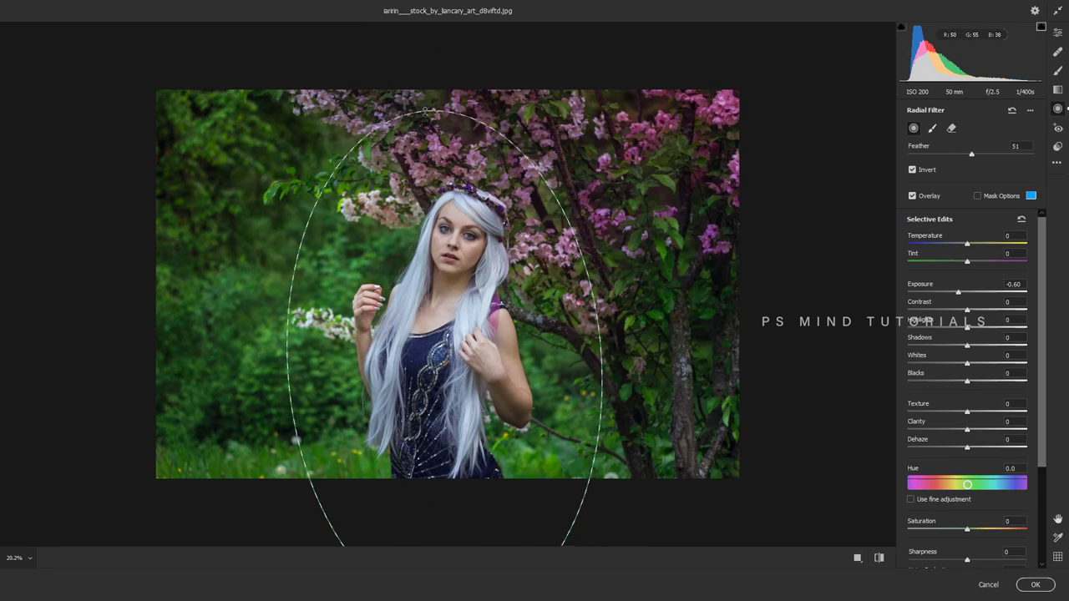
{"action": "left_click_drag", "start_coordinate": [427, 105], "coordinate": [427, 166]}
{"action": "left_click_drag", "start_coordinate": [482, 294], "coordinate": [485, 224]}
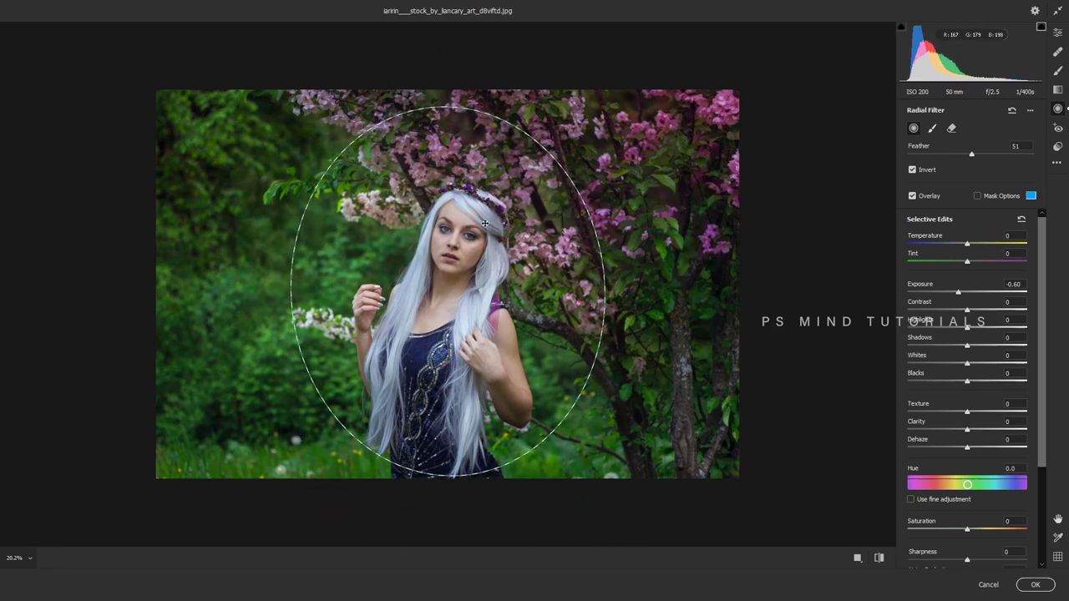
Add a non-inverted radial over the top-right blossoms at Temperature +38, Exposure +0.65, then apply.
{"action": "key", "text": "g"}
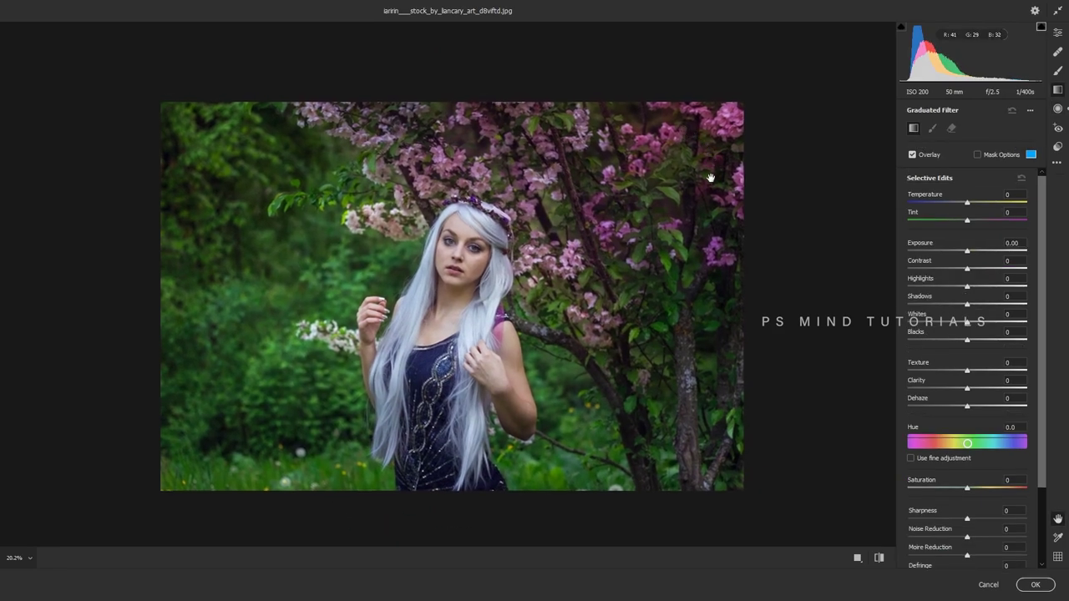
{"action": "key", "text": "j"}
{"action": "left_click_drag", "start_coordinate": [703, 143], "coordinate": [873, 275]}
{"action": "left_click_drag", "start_coordinate": [968, 242], "coordinate": [976, 248]}
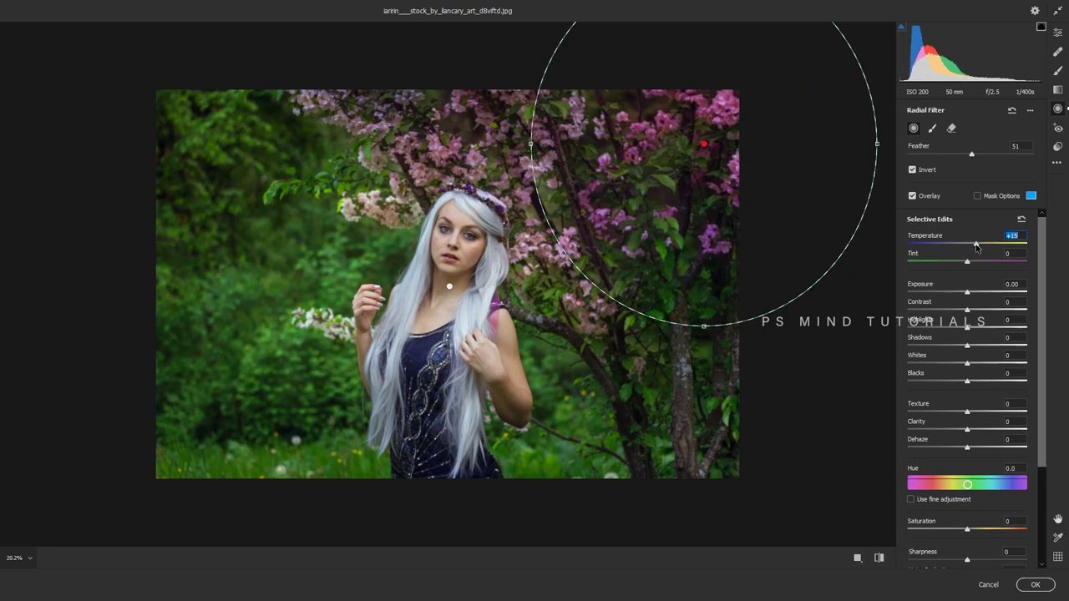
{"action": "key", "text": "apostrophe"}
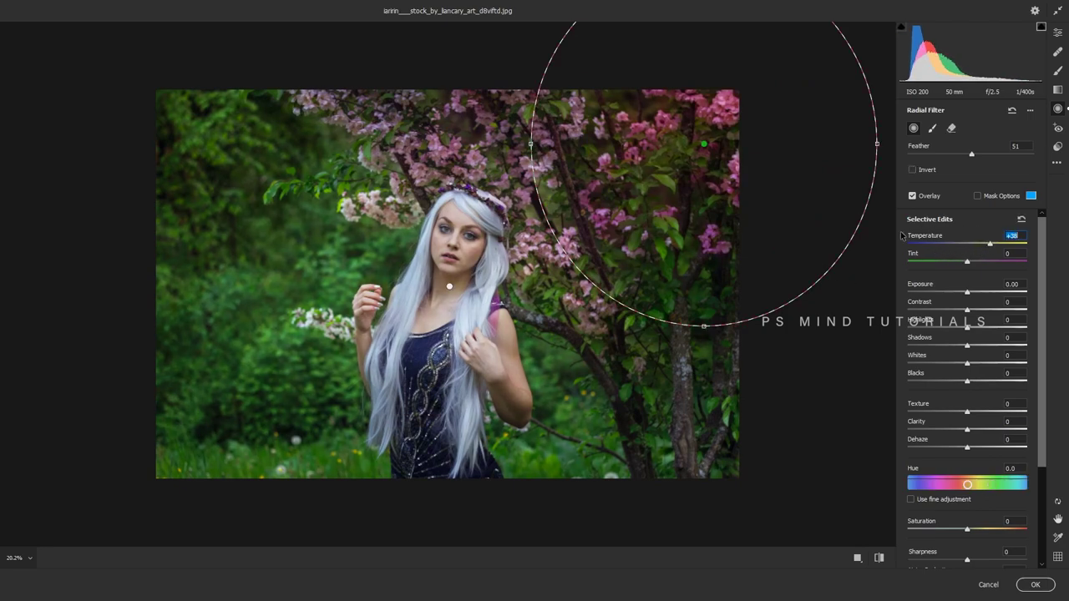
{"action": "left_click_drag", "start_coordinate": [792, 229], "coordinate": [787, 177]}
{"action": "left_click_drag", "start_coordinate": [975, 295], "coordinate": [977, 294]}
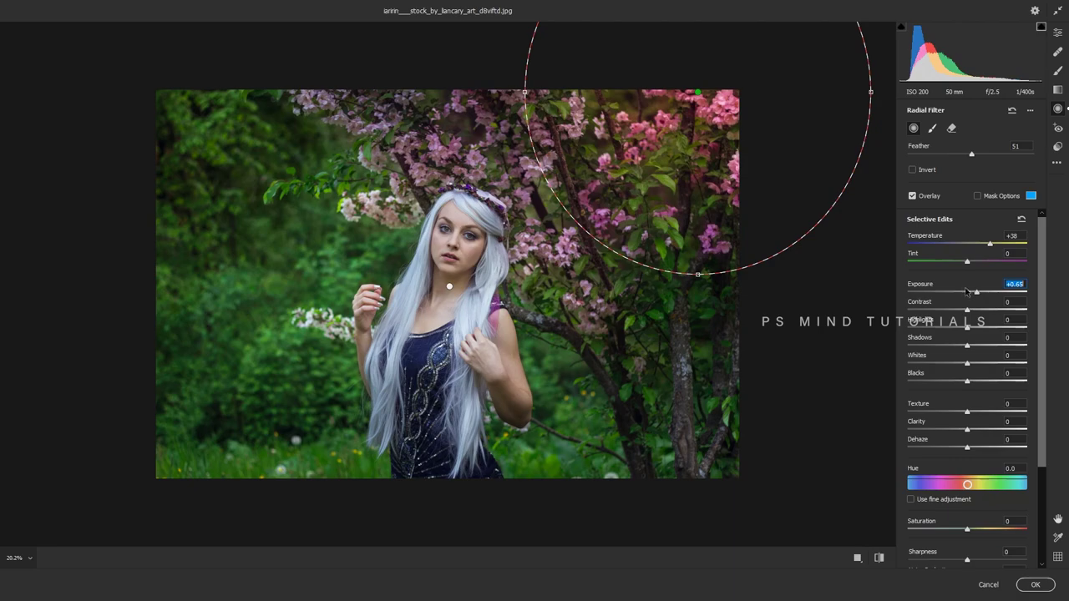
{"action": "left_click_drag", "start_coordinate": [773, 215], "coordinate": [766, 118]}
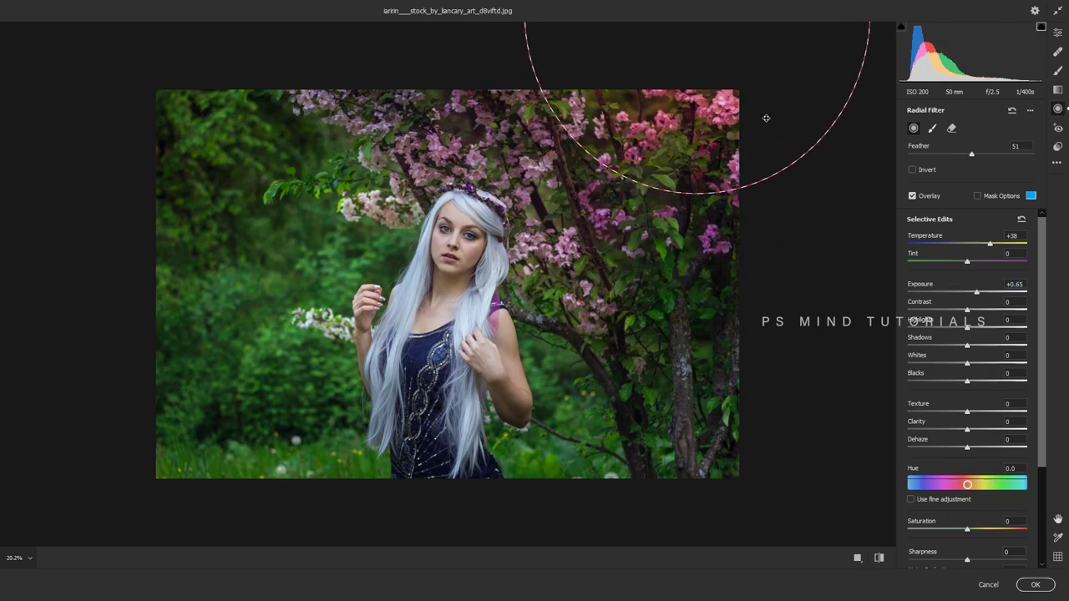
{"action": "left_click_drag", "start_coordinate": [766, 117], "coordinate": [764, 115]}
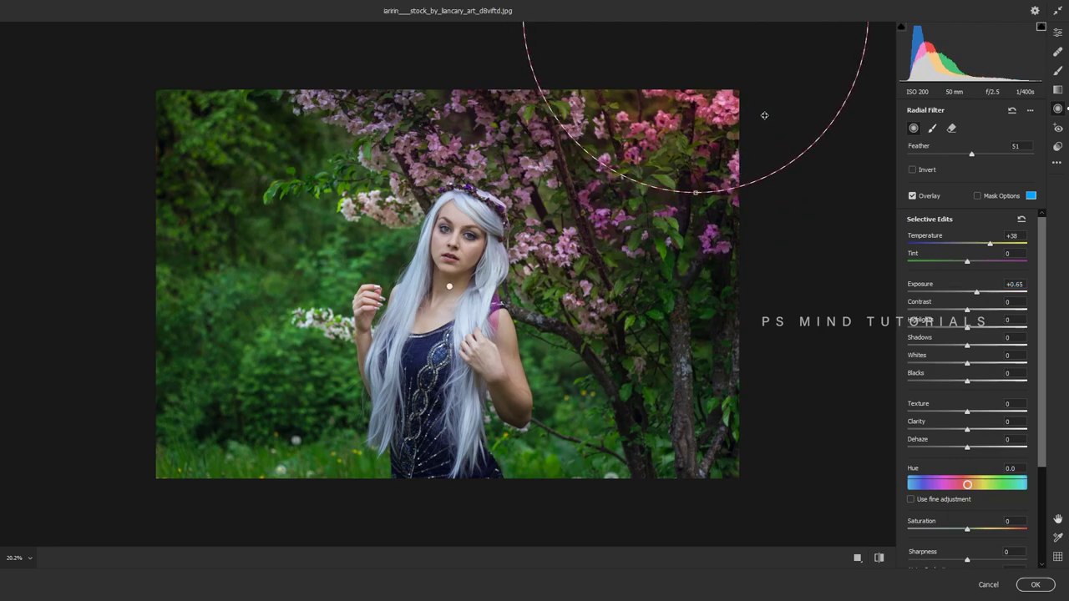
{"action": "key", "text": "Return"}
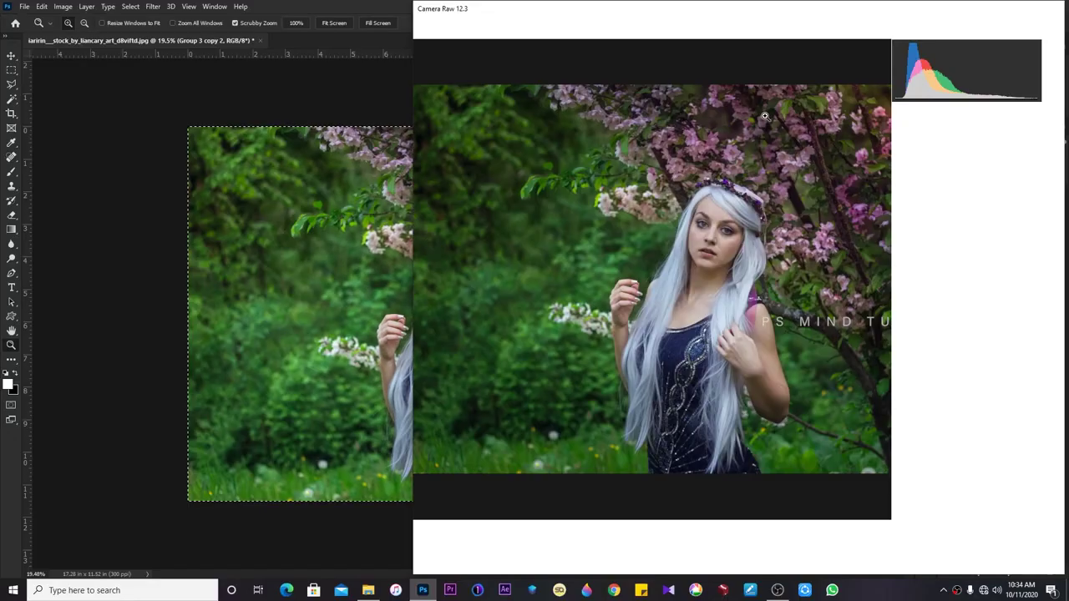
Zoom in and out repeatedly to inspect the warmed glow over the blossoms.
{"action": "scroll", "coordinate": [529, 284], "scroll_direction": "down", "scroll_amount": 5}
{"action": "scroll", "coordinate": [550, 356], "scroll_direction": "up", "scroll_amount": 5}
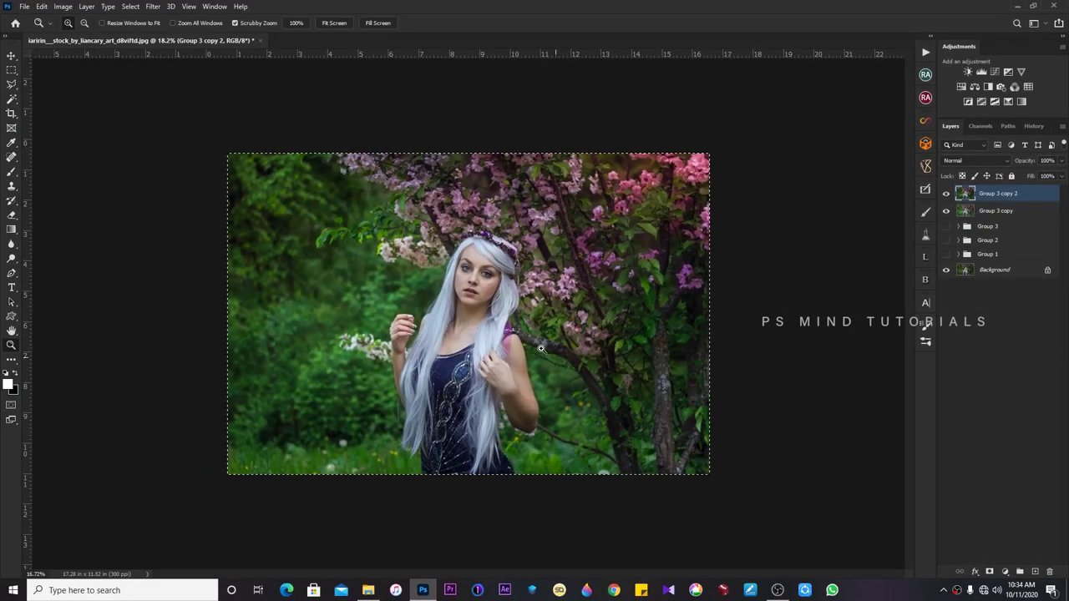
{"action": "scroll", "coordinate": [550, 356], "scroll_direction": "down", "scroll_amount": 4}
{"action": "scroll", "coordinate": [534, 353], "scroll_direction": "up", "scroll_amount": 3}
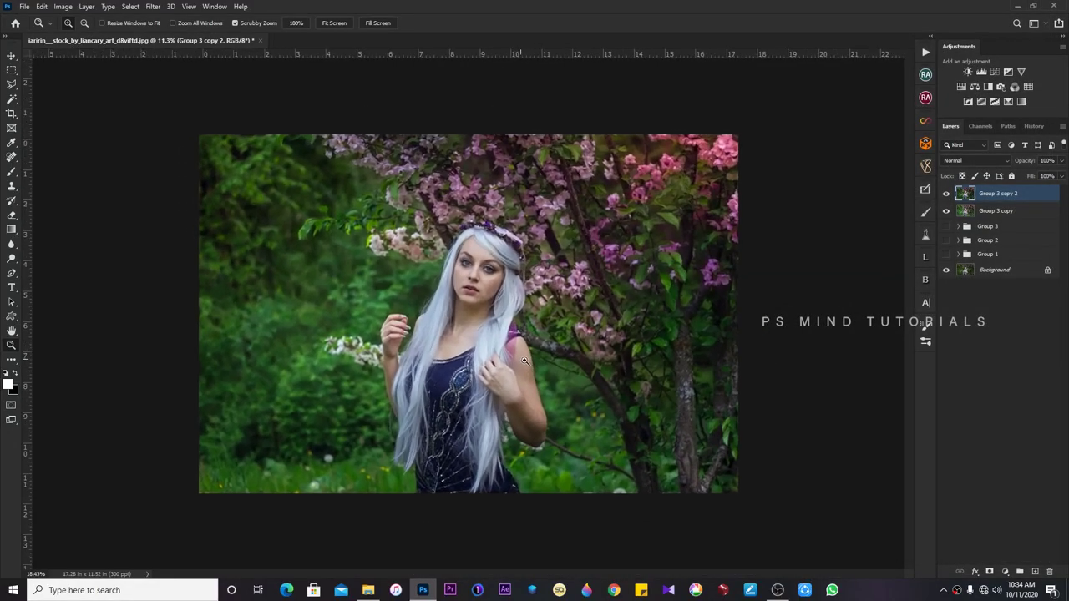
{"action": "scroll", "coordinate": [520, 351], "scroll_direction": "down", "scroll_amount": 1}
{"action": "scroll", "coordinate": [250, 213], "scroll_direction": "up", "scroll_amount": 3}
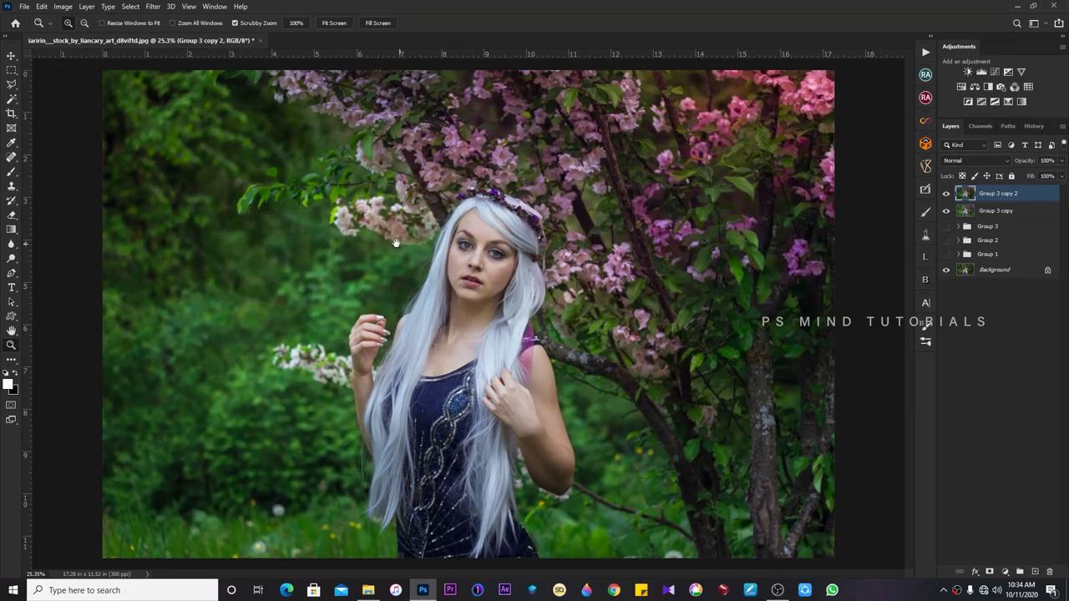
{"action": "scroll", "coordinate": [217, 189], "scroll_direction": "up", "scroll_amount": 5}
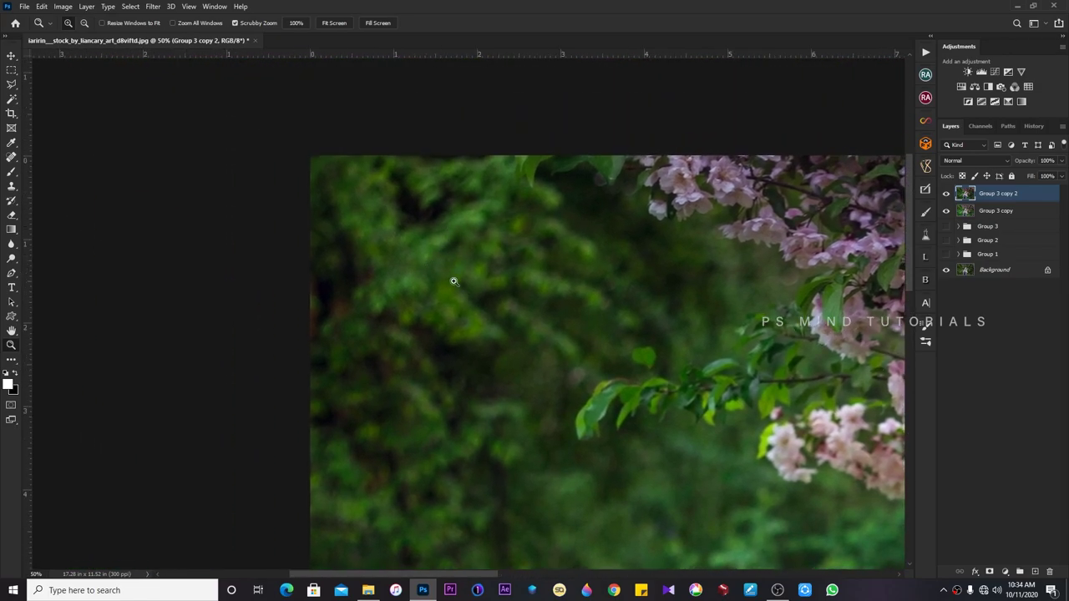
{"action": "scroll", "coordinate": [518, 313], "scroll_direction": "down", "scroll_amount": 5}
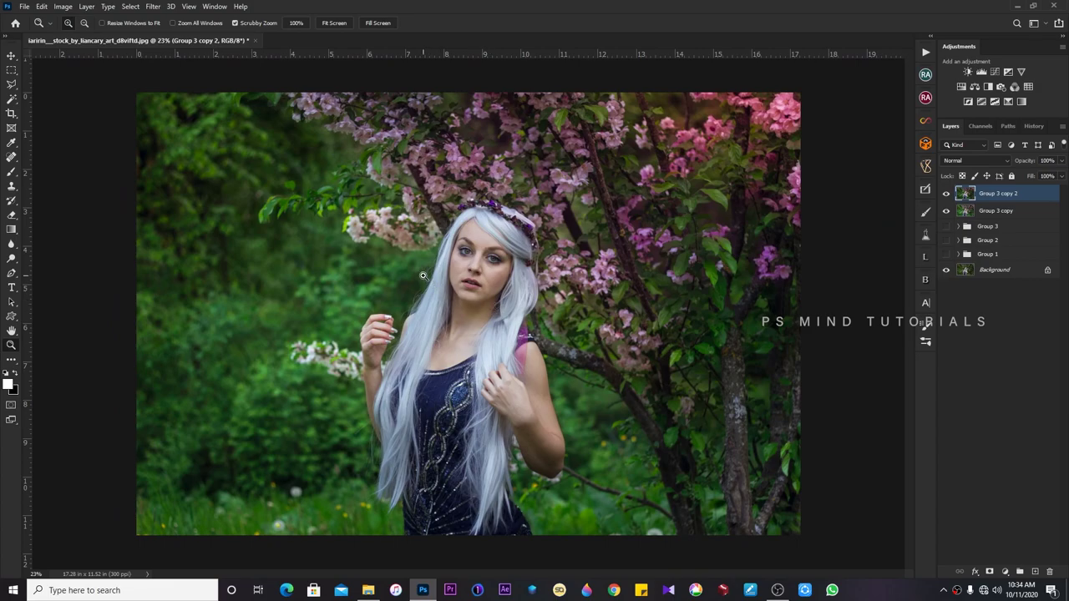
{"action": "scroll", "coordinate": [603, 110], "scroll_direction": "up", "scroll_amount": 3}
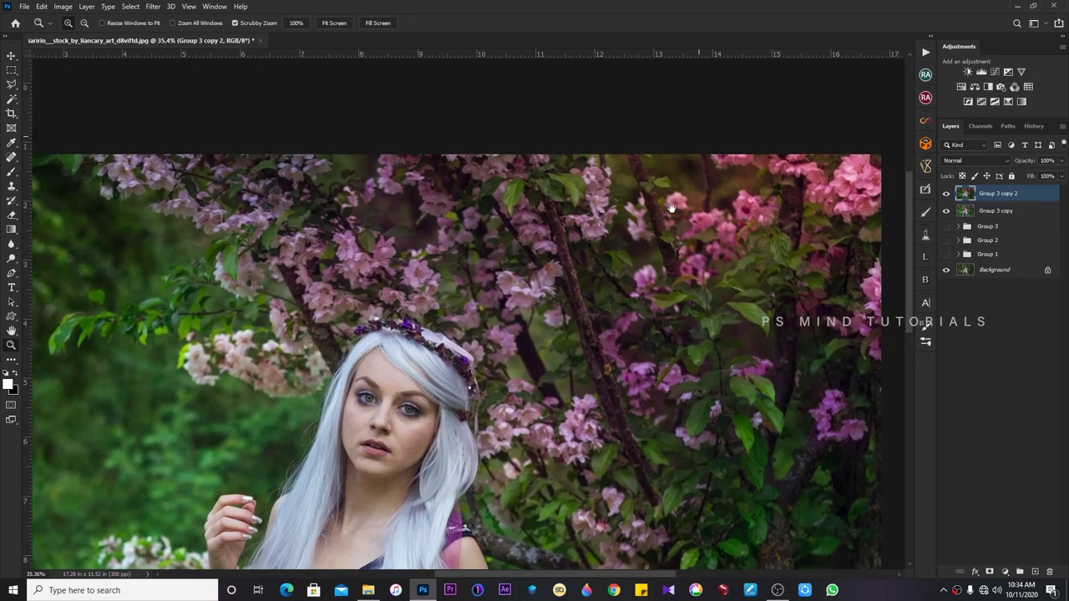
{"action": "scroll", "coordinate": [659, 255], "scroll_direction": "left", "scroll_amount": 1}
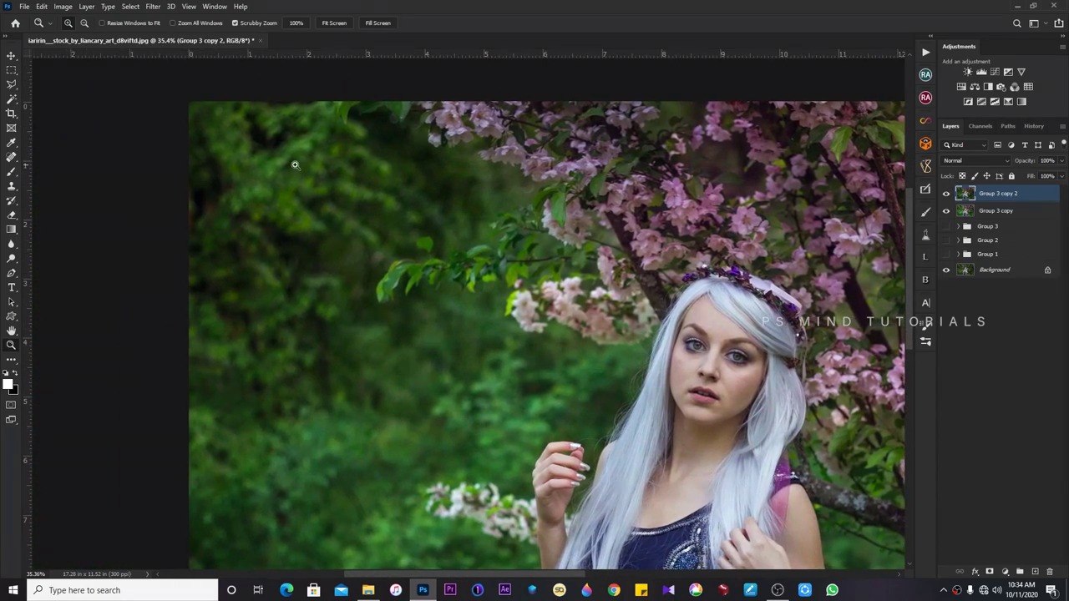
{"action": "scroll", "coordinate": [524, 325], "scroll_direction": "down", "scroll_amount": 5}
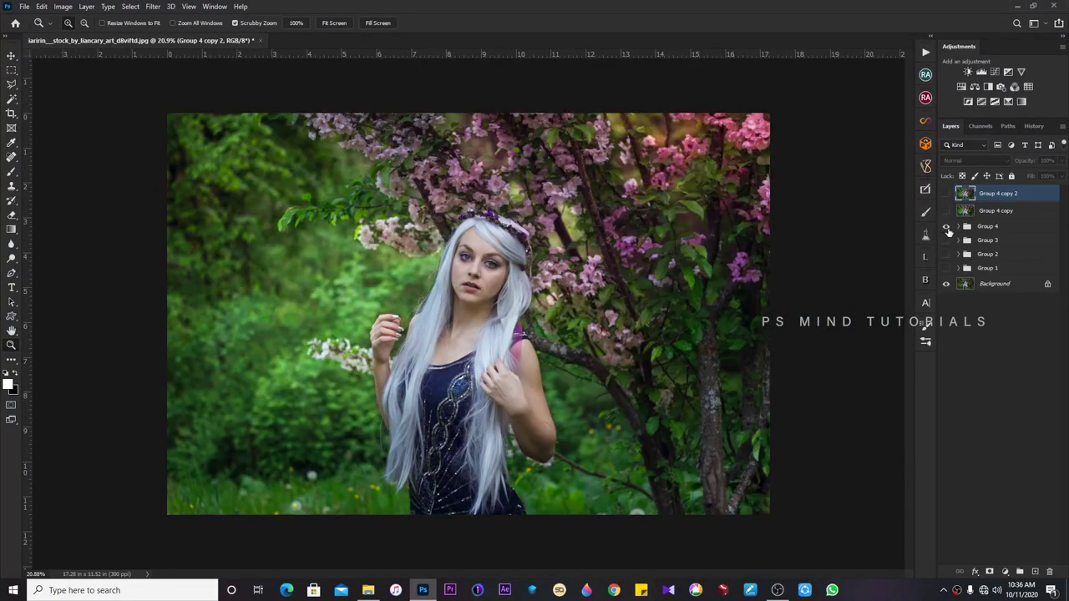
Replace Group 4 copy 2 with a fresh merged copy and open it in Camera Raw.
{"action": "left_click", "coordinate": [947, 193]}
{"action": "key", "text": "Delete"}
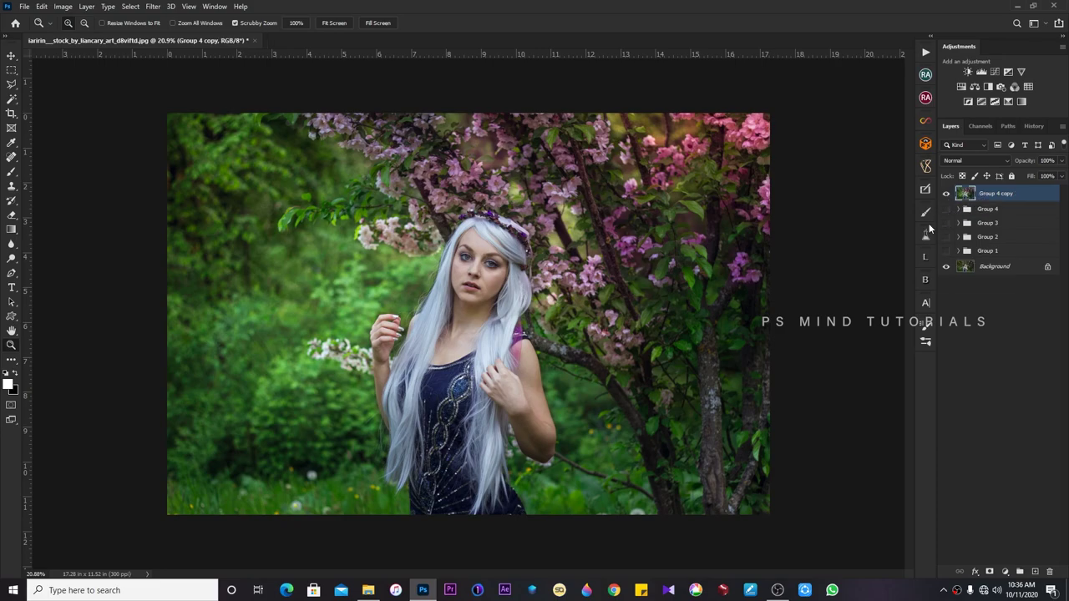
{"action": "key", "text": "ctrl+j"}
{"action": "left_click", "coordinate": [963, 194], "text": "ctrl"}
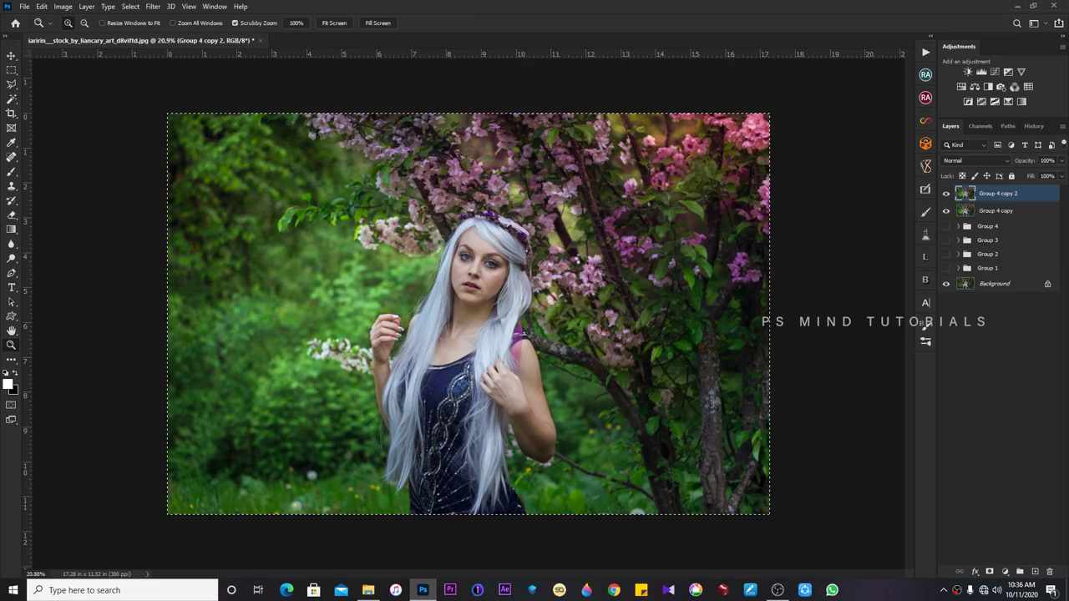
{"action": "key", "text": "ctrl+shift+a"}
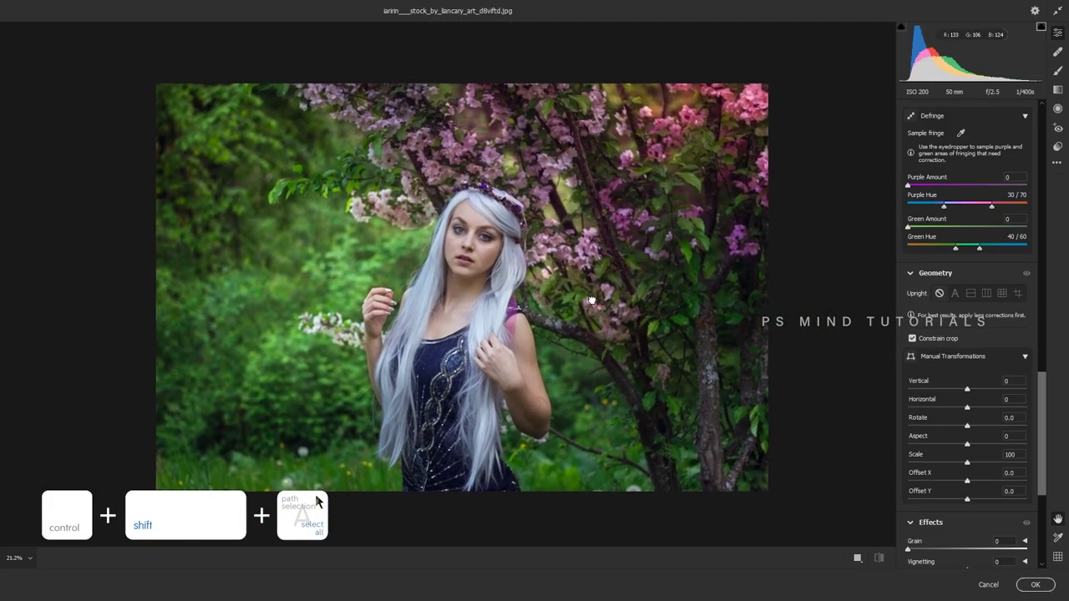
Apply the Modern 10 profile and a Medium Contrast point curve to the layer.
{"action": "left_click_drag", "start_coordinate": [1043, 386], "coordinate": [1043, 111]}
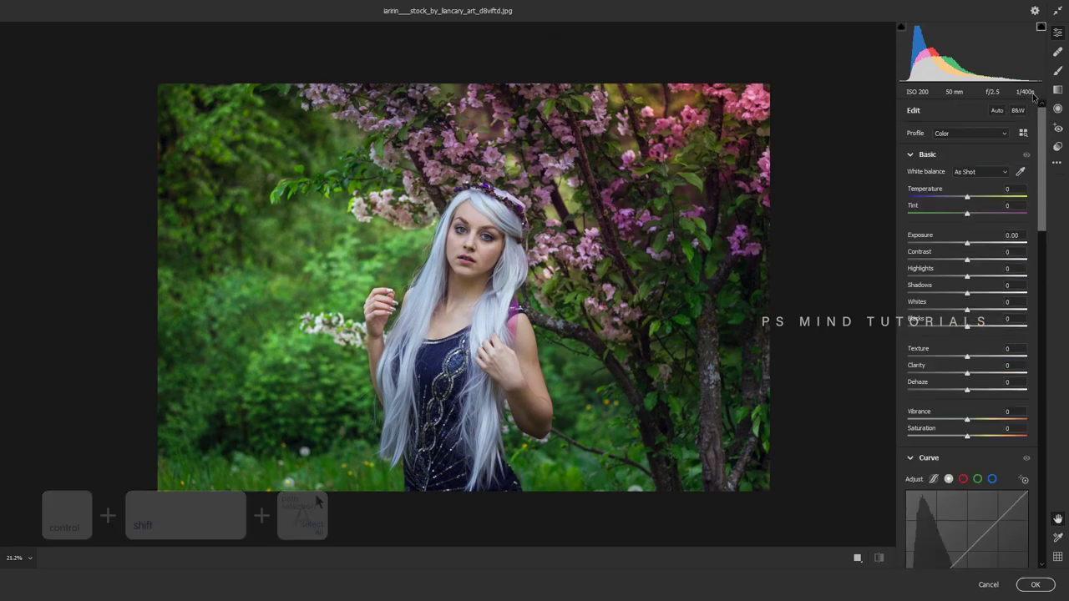
{"action": "left_click", "coordinate": [1023, 134]}
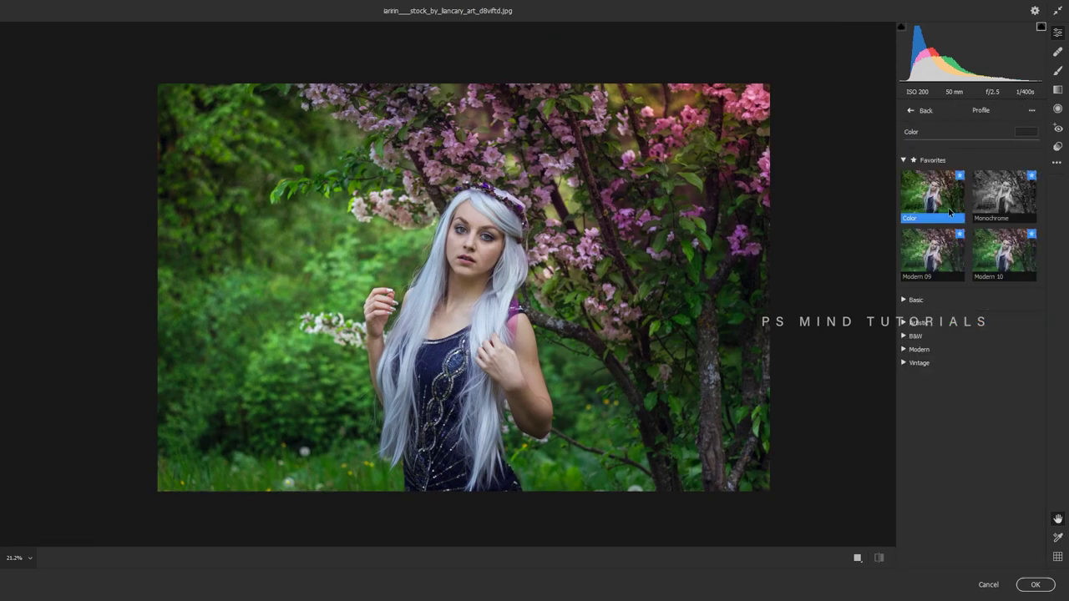
{"action": "left_click", "coordinate": [1002, 260]}
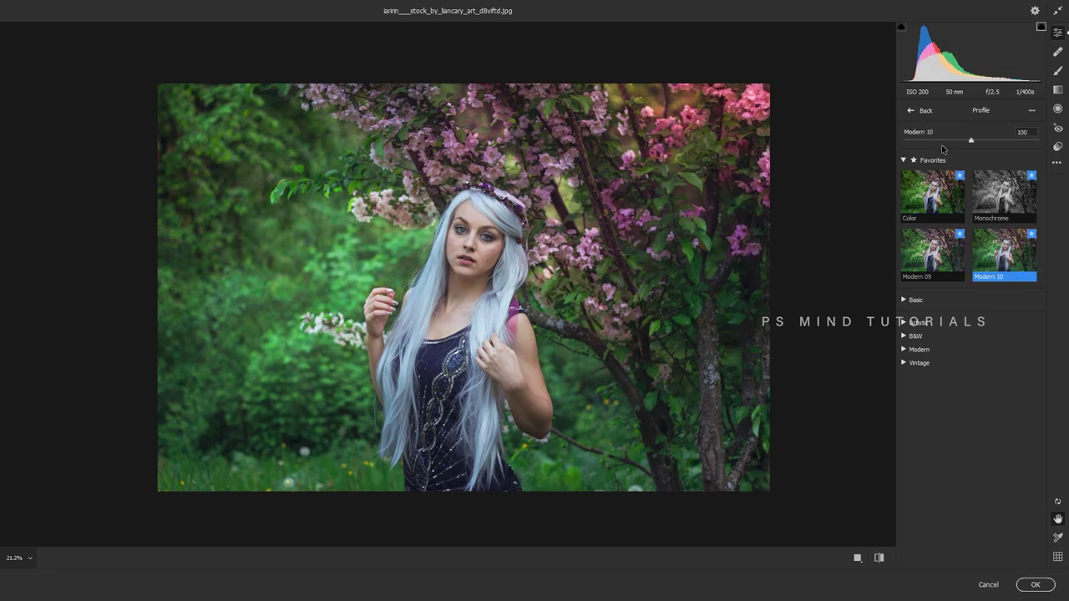
{"action": "left_click", "coordinate": [912, 111]}
{"action": "scroll", "coordinate": [994, 250], "scroll_direction": "down", "scroll_amount": 5}
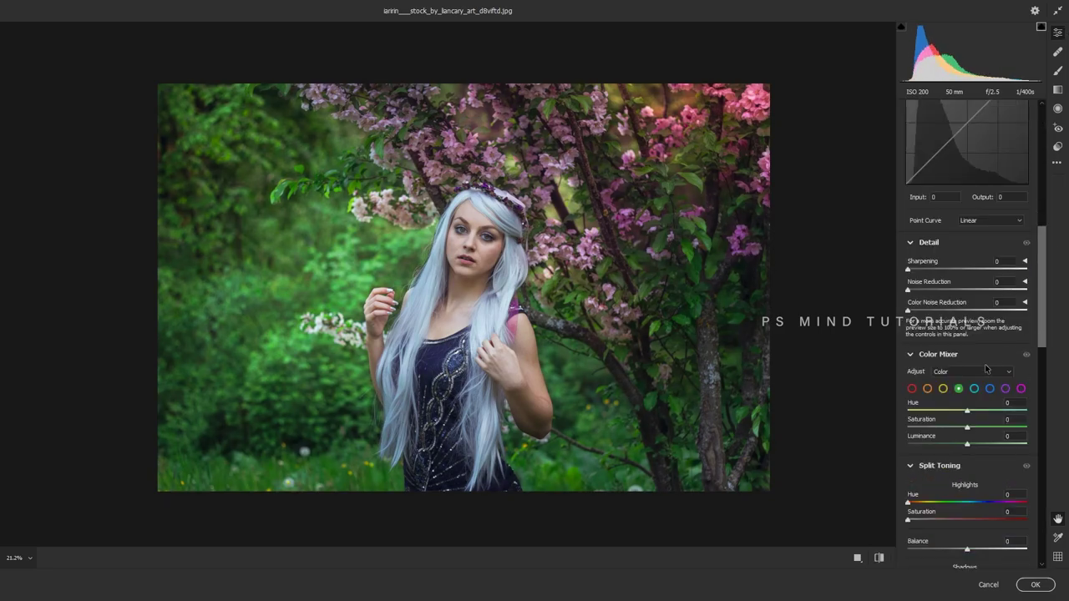
{"action": "left_click", "coordinate": [983, 221]}
{"action": "left_click", "coordinate": [981, 256]}
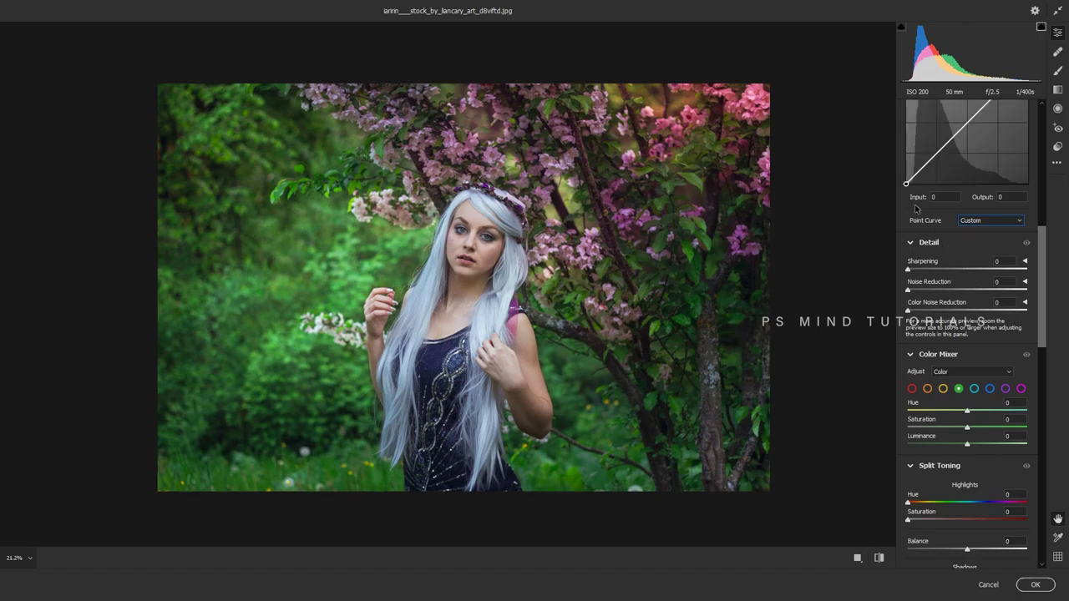
{"action": "left_click", "coordinate": [990, 221]}
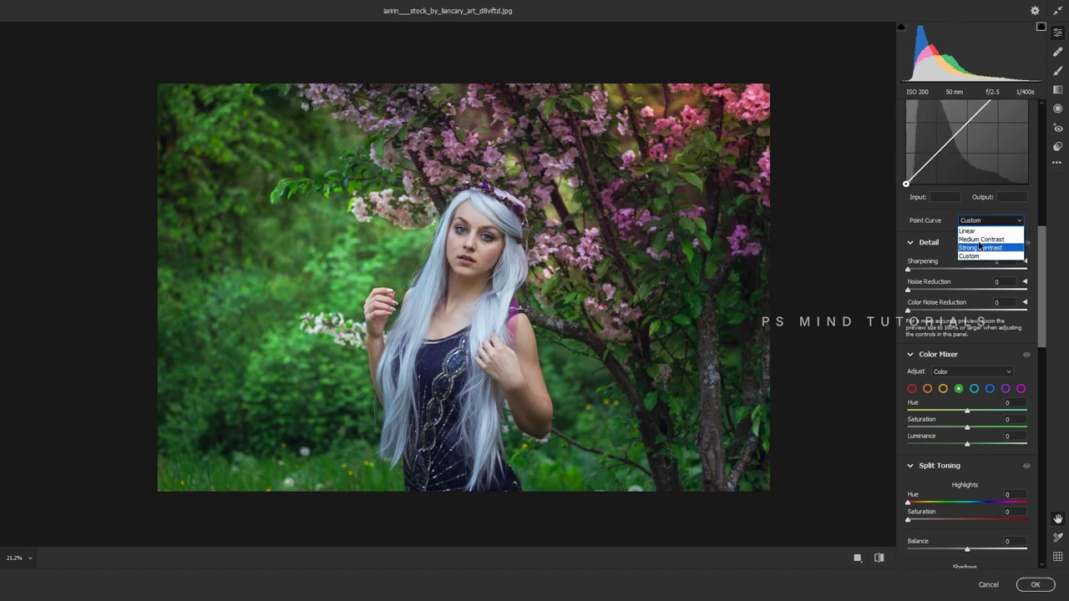
{"action": "left_click", "coordinate": [973, 240]}
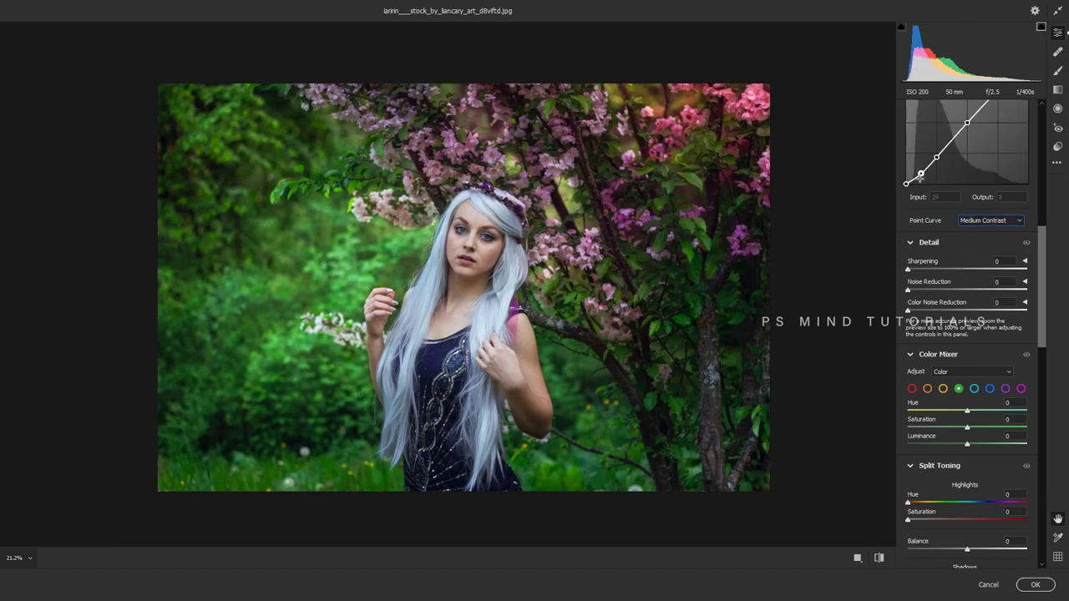
{"action": "key", "text": "Return"}
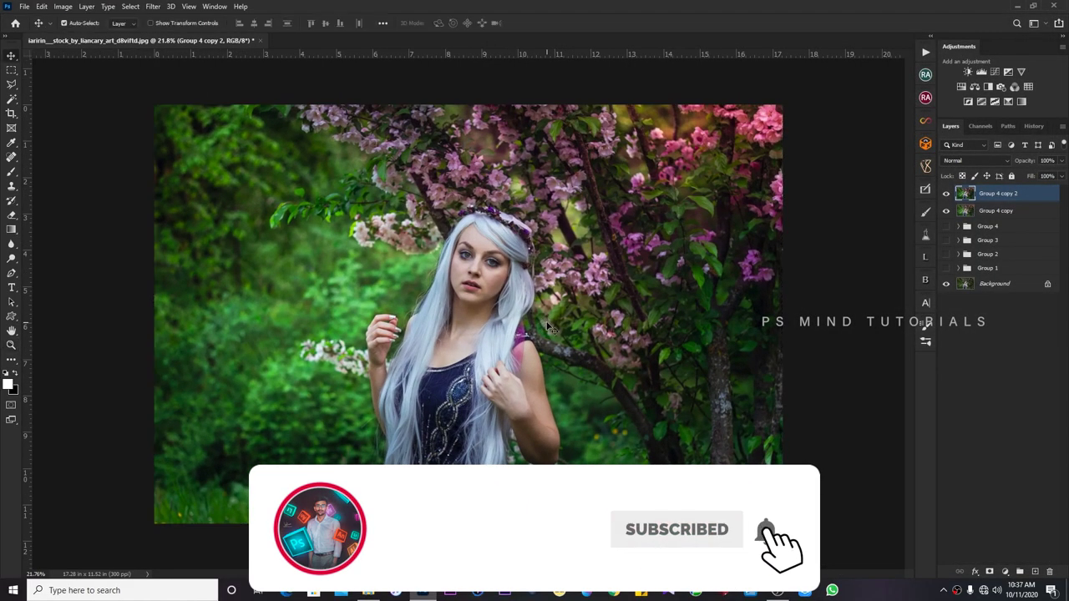
Delete the Medium Contrast Group 4 copy 2 layer and zoom out to the whole image.
{"action": "key", "text": "2"}
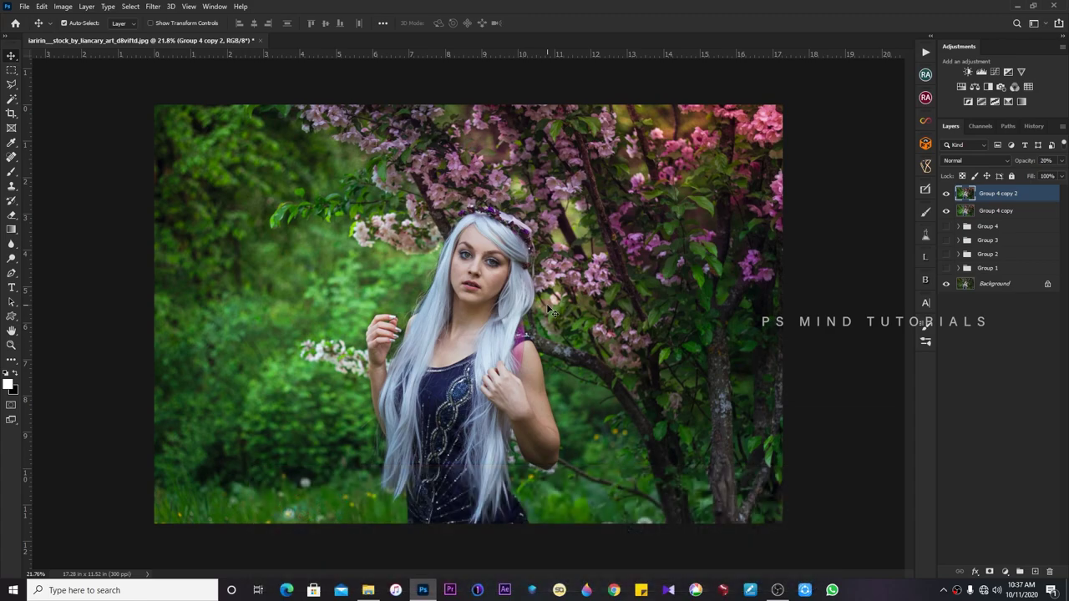
{"action": "key", "text": "Delete"}
{"action": "key", "text": "z"}
{"action": "mouse_move", "coordinate": [551, 311]}
{"action": "left_mouse_down"}
{"action": "mouse_move", "coordinate": [455, 345]}
{"action": "mouse_move", "coordinate": [738, 270]}
{"action": "left_mouse_up"}
Toggle Group 4 copy to compare, then stamp a new merged copy for Camera Raw.
{"action": "left_click", "coordinate": [946, 195]}
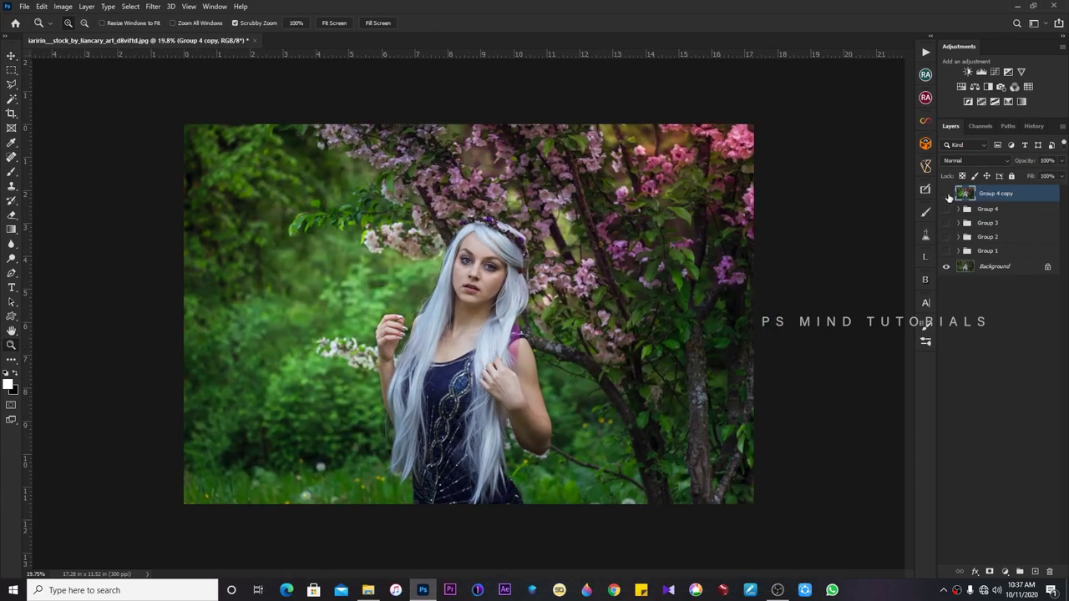
{"action": "left_click", "coordinate": [946, 195]}
{"action": "left_click", "coordinate": [946, 194]}
{"action": "key", "text": "ctrl+j"}
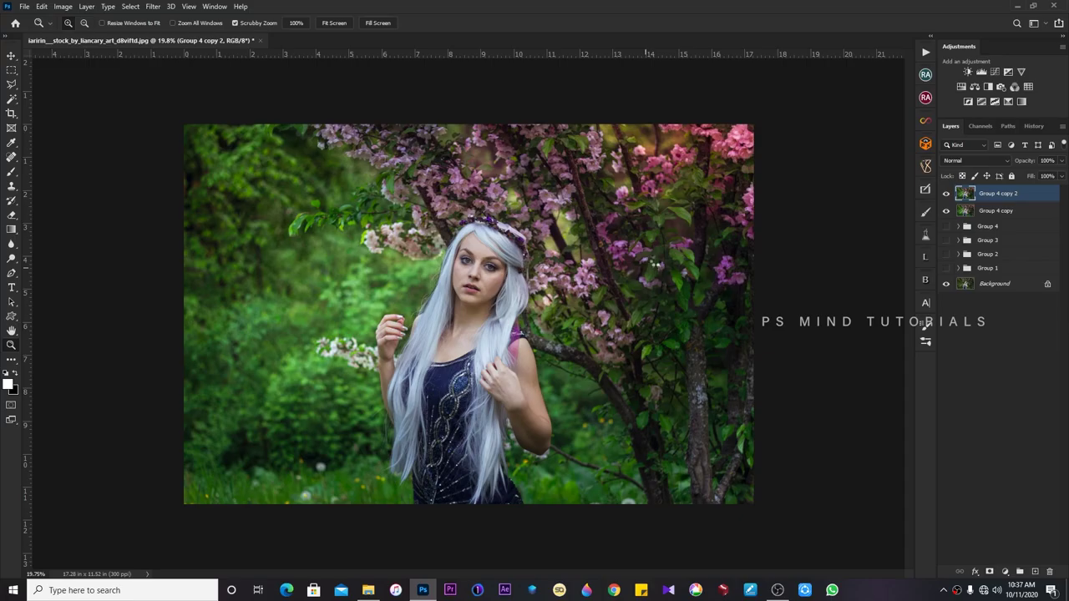
{"action": "key", "text": "ctrl+shift+a"}
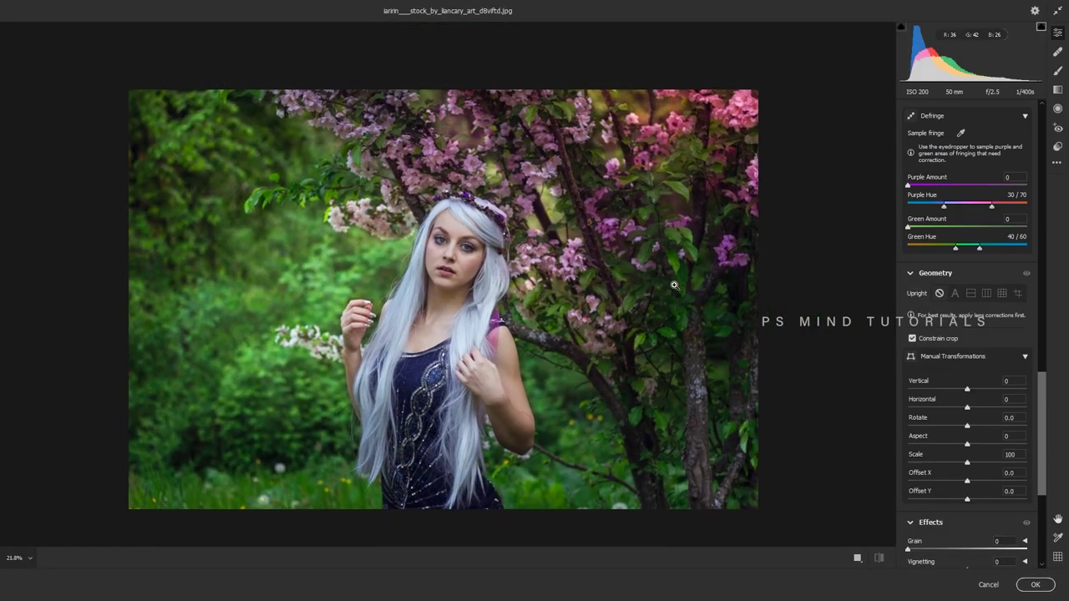
Try a brightening radial over the right-hand tree, then delete it.
{"action": "key", "text": "j"}
{"action": "left_click_drag", "start_coordinate": [668, 249], "coordinate": [868, 367]}
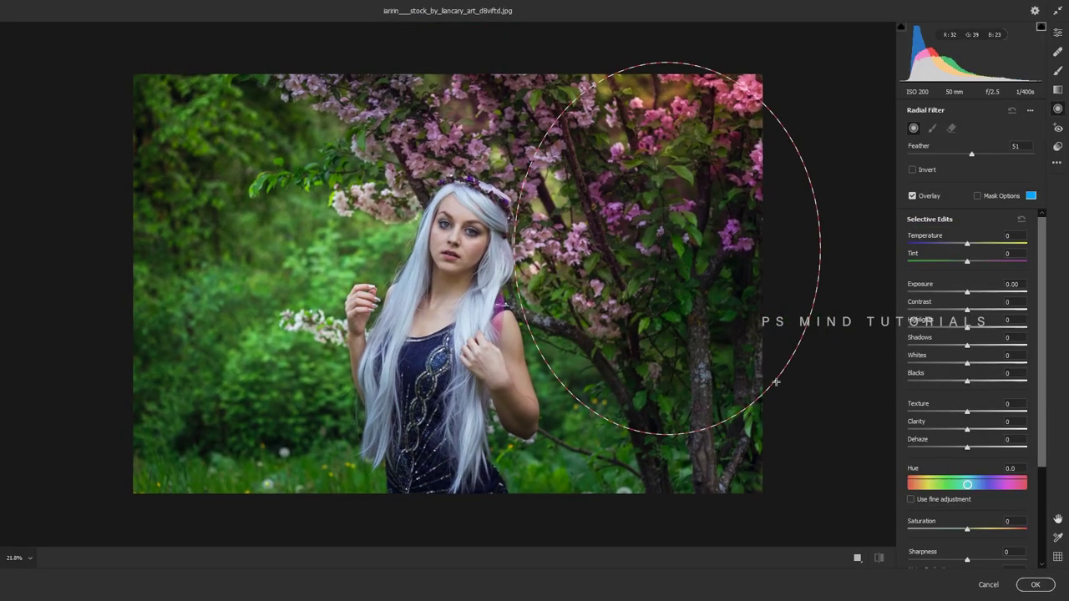
{"action": "left_click", "coordinate": [971, 292]}
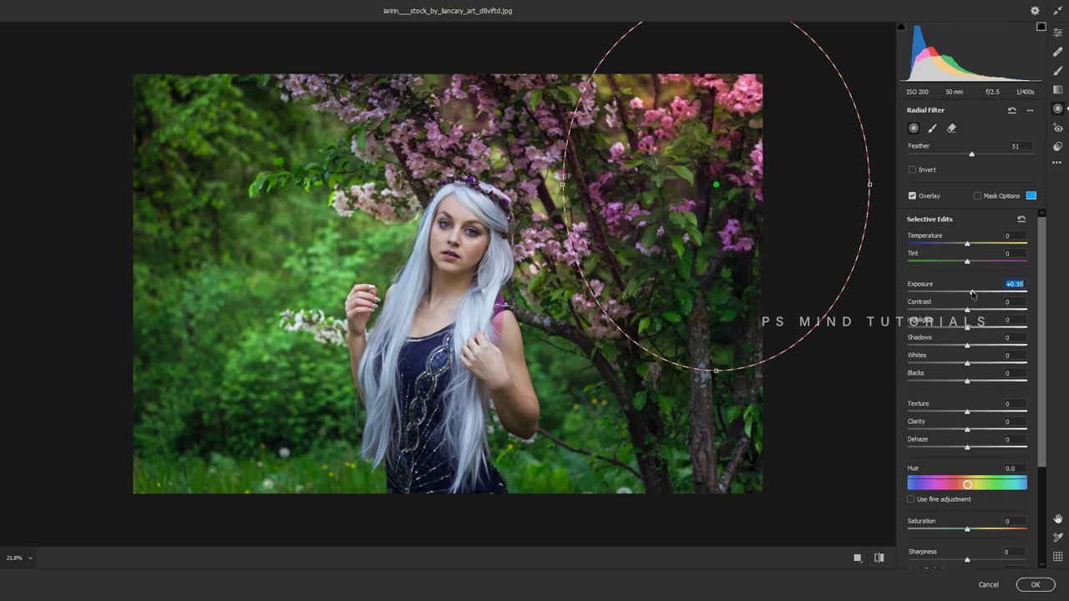
{"action": "left_click_drag", "start_coordinate": [770, 286], "coordinate": [782, 330]}
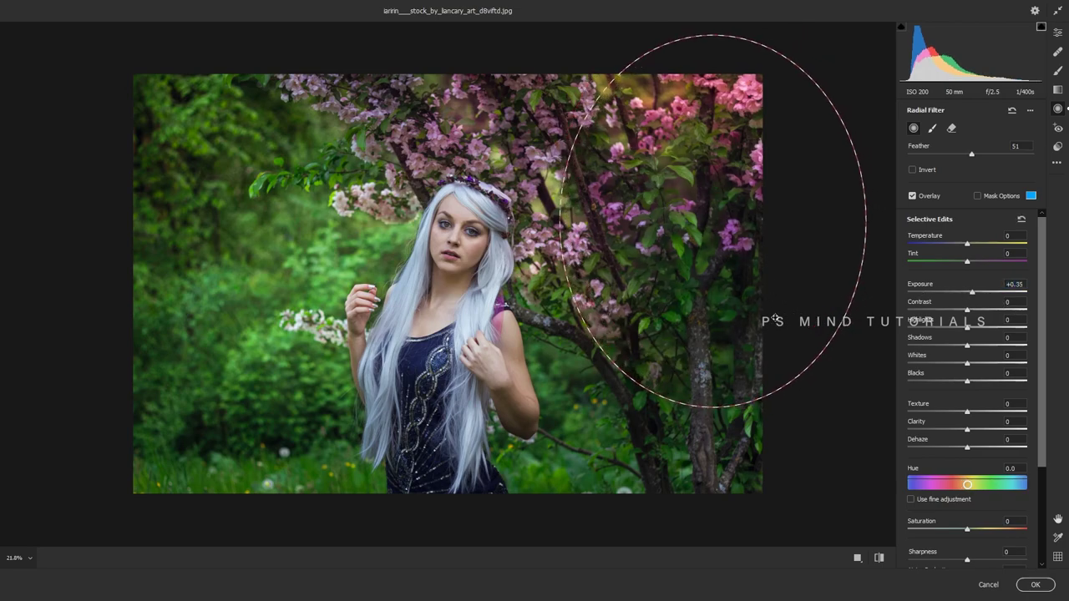
{"action": "key", "text": "Delete"}
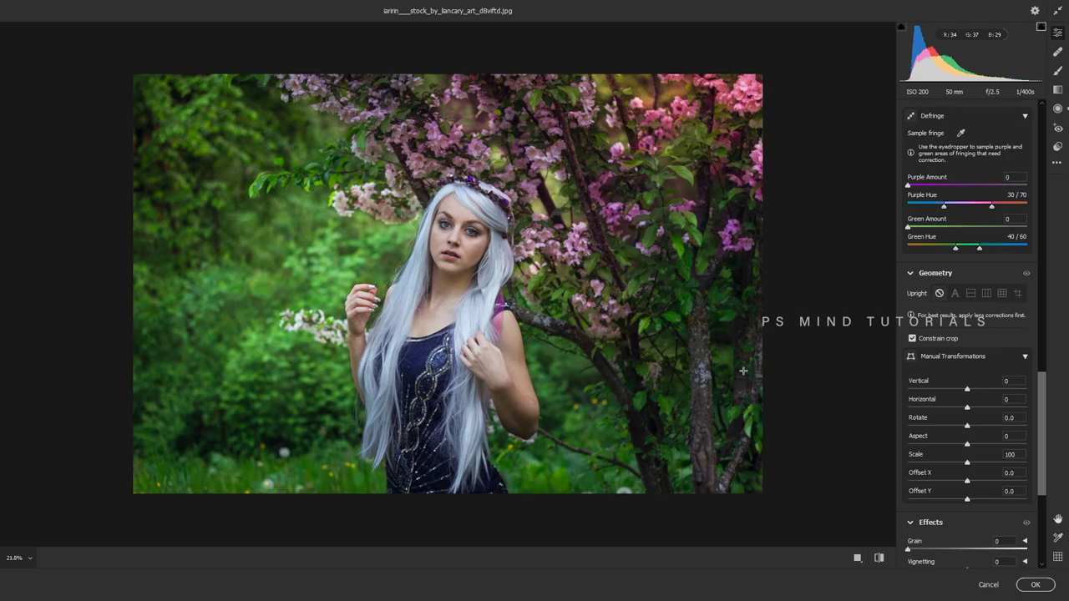
Add radials over the trunk and lower trunk, warming +21 and brightening +0.40.
{"action": "left_click_drag", "start_coordinate": [739, 356], "coordinate": [821, 486]}
{"action": "left_click", "coordinate": [972, 292]}
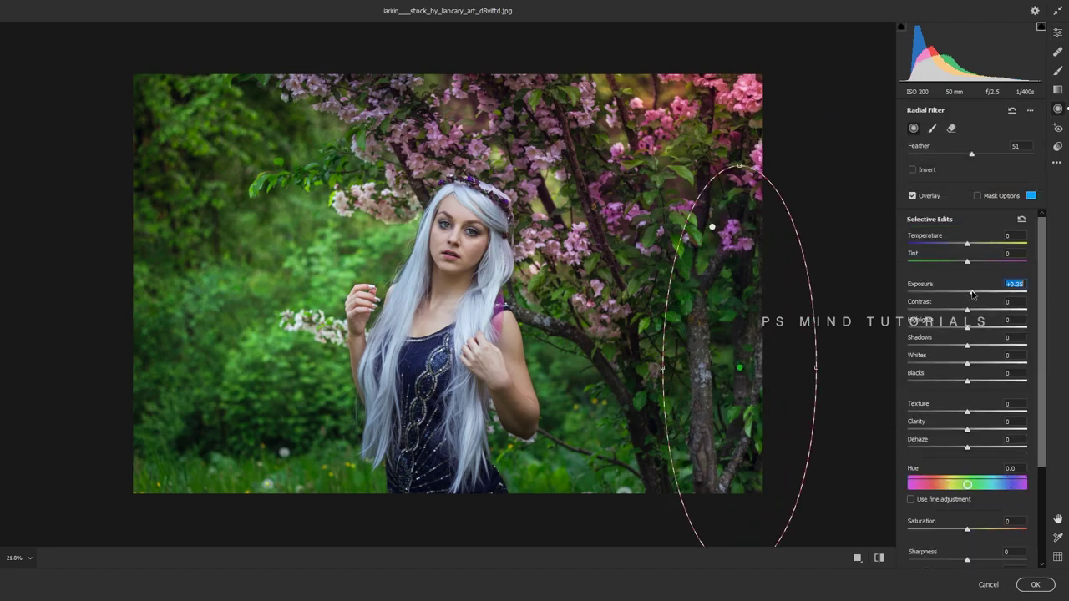
{"action": "mouse_move", "coordinate": [969, 246]}
{"action": "left_mouse_down"}
{"action": "mouse_move", "coordinate": [981, 246]}
{"action": "mouse_move", "coordinate": [953, 245]}
{"action": "left_mouse_up"}
{"action": "left_click_drag", "start_coordinate": [739, 368], "coordinate": [743, 297]}
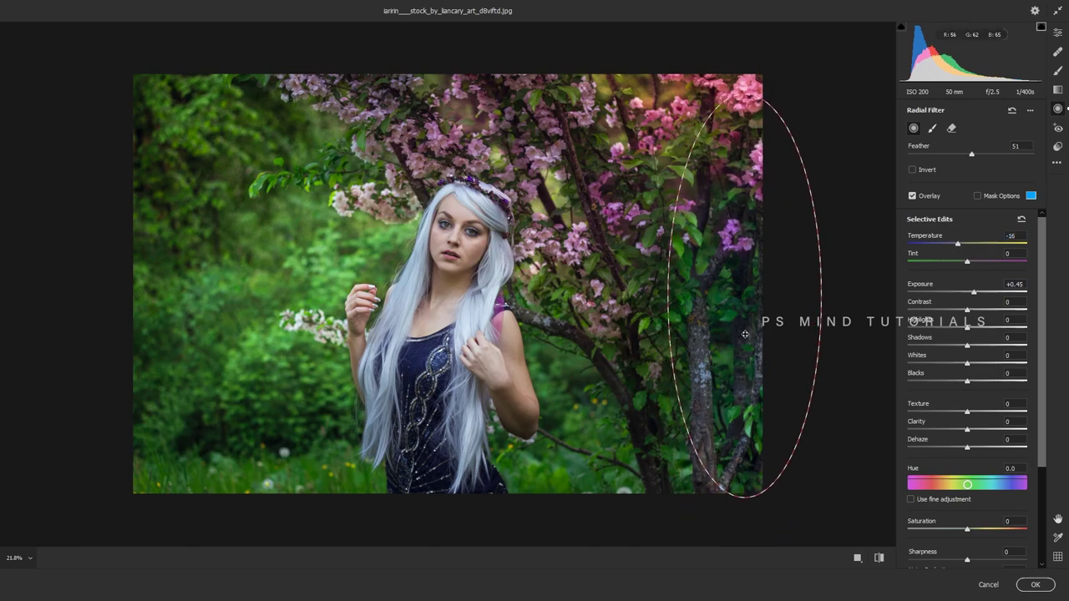
{"action": "left_click_drag", "start_coordinate": [657, 436], "coordinate": [804, 539]}
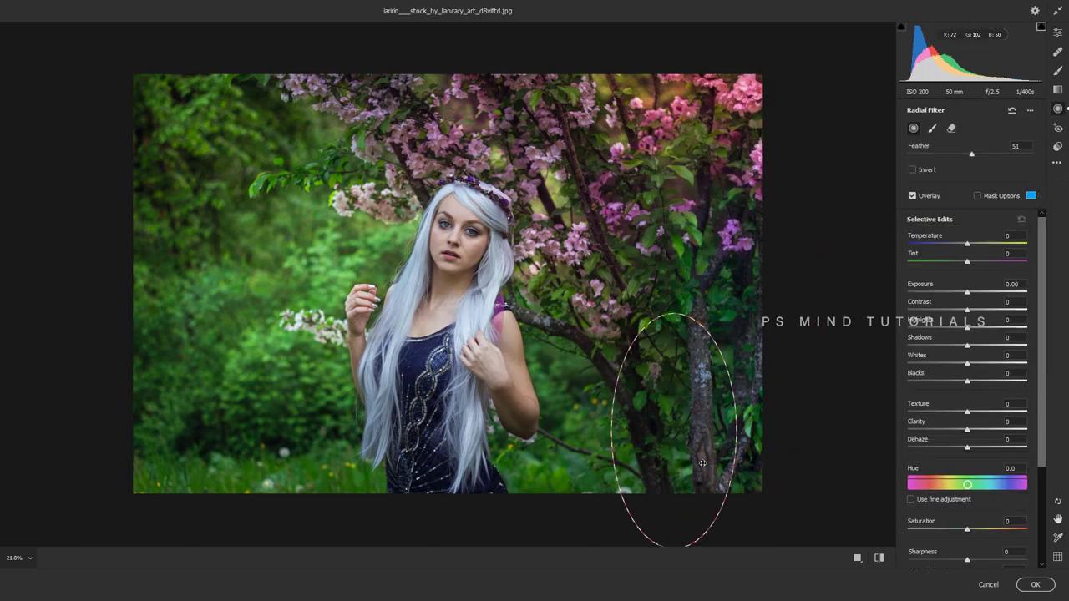
{"action": "left_click_drag", "start_coordinate": [966, 245], "coordinate": [974, 245]}
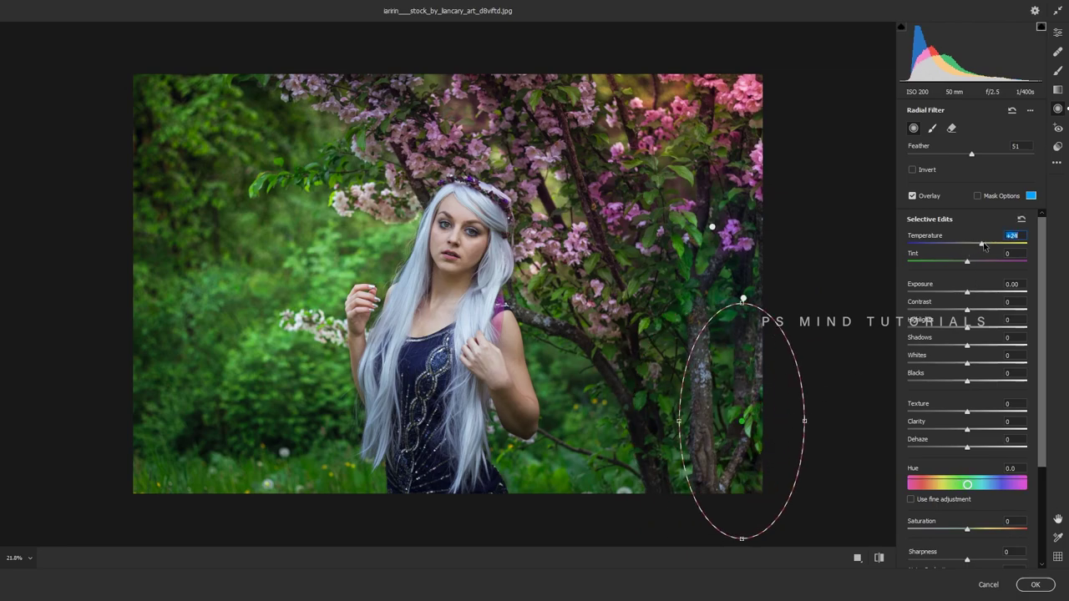
{"action": "left_click_drag", "start_coordinate": [629, 415], "coordinate": [695, 556]}
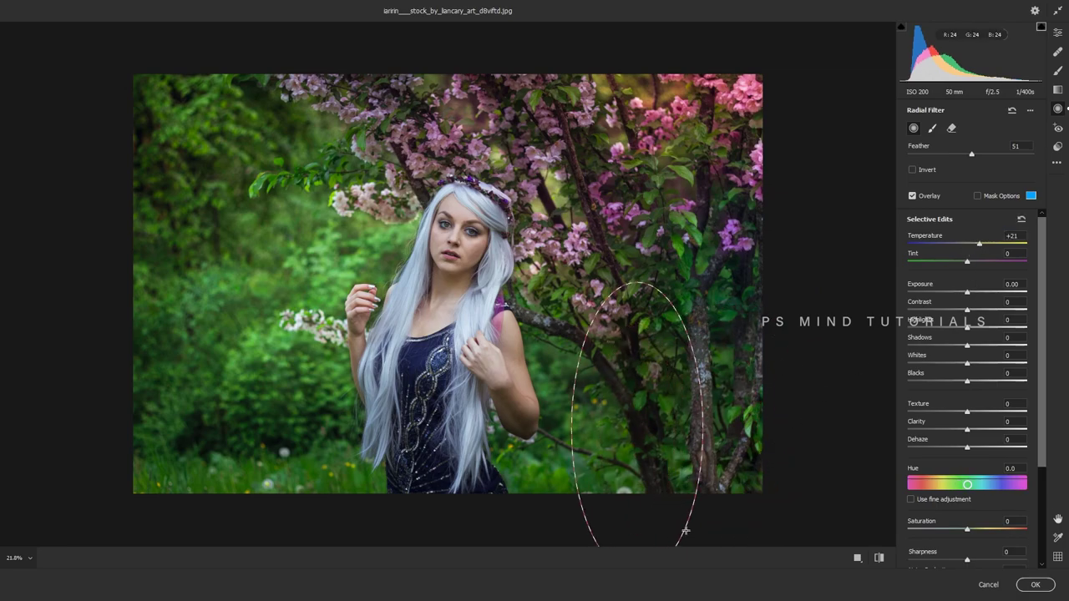
{"action": "left_click_drag", "start_coordinate": [970, 294], "coordinate": [973, 294]}
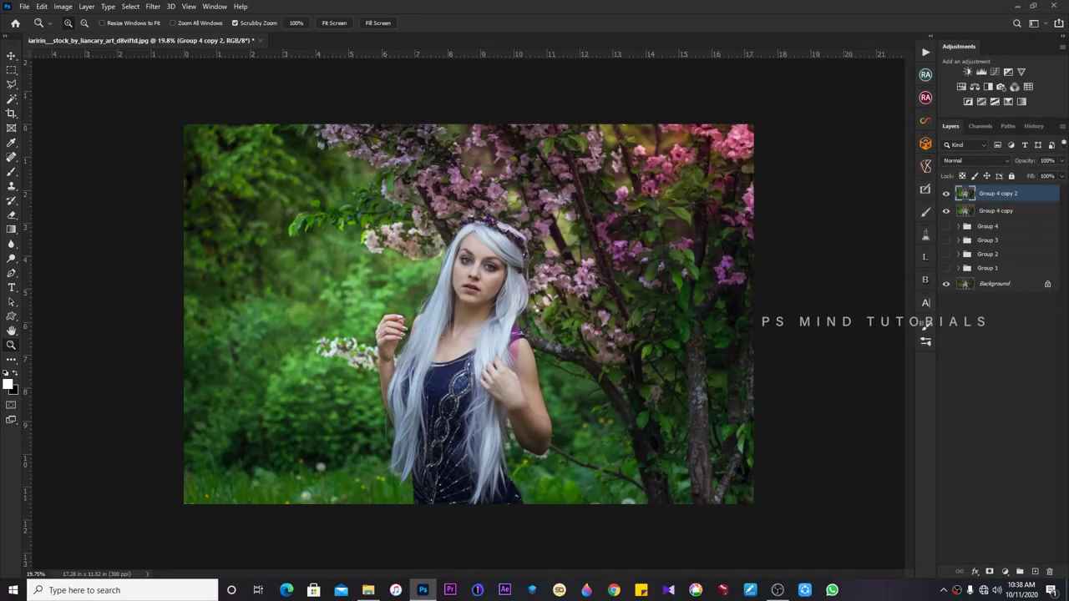
{"action": "mouse_move", "coordinate": [564, 350]}
{"action": "left_mouse_down"}
{"action": "mouse_move", "coordinate": [498, 327]}
{"action": "mouse_move", "coordinate": [894, 220]}
{"action": "left_mouse_up"}
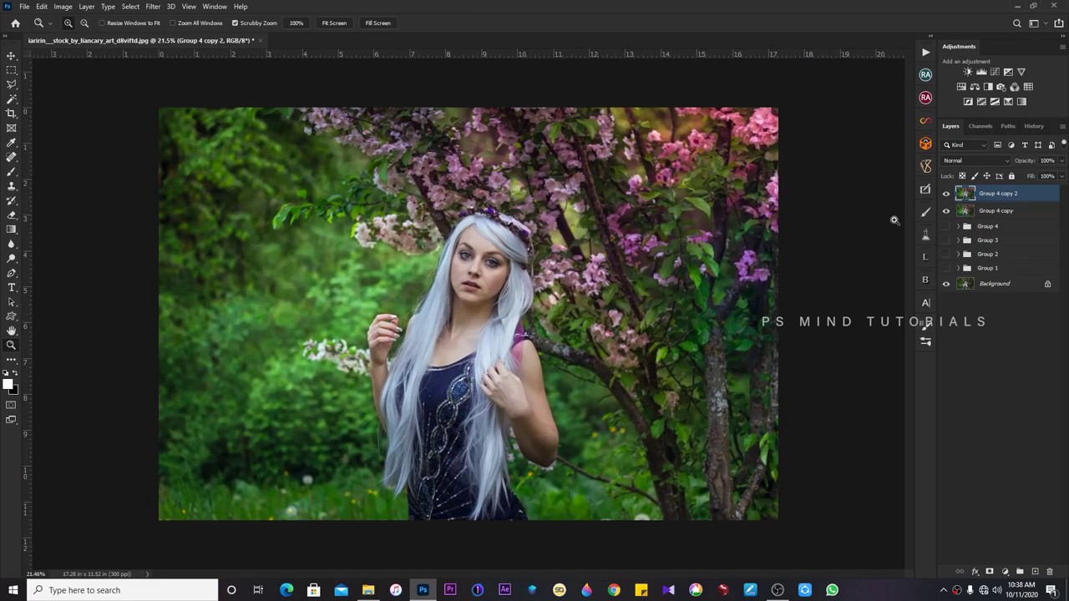
Delete the radial-filter layer and toggle Group 4 copy to compare the whole image.
{"action": "key", "text": "Delete"}
{"action": "left_click", "coordinate": [946, 193]}
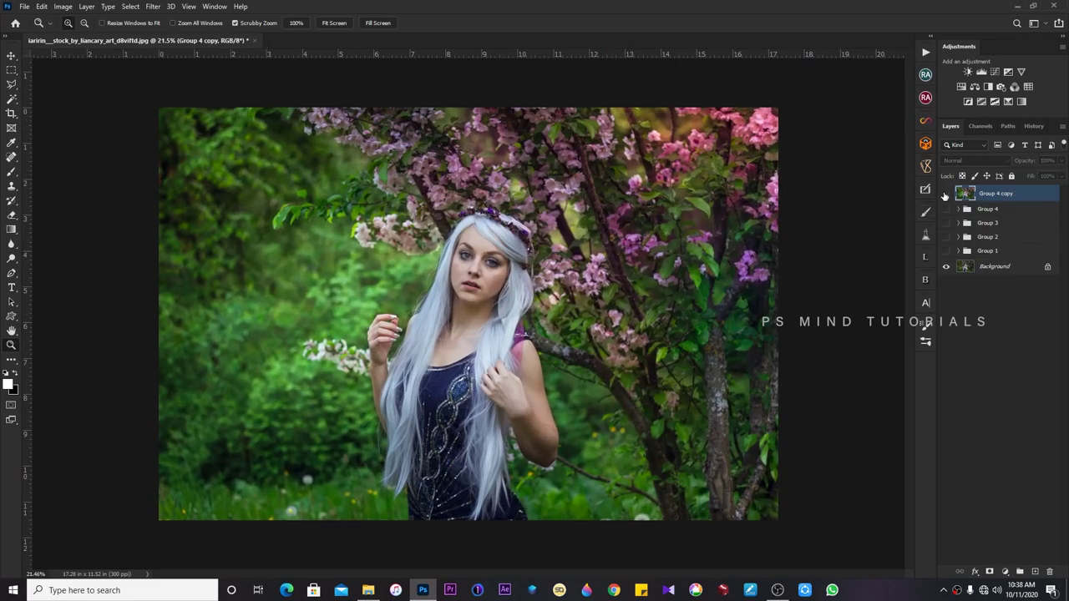
{"action": "left_click", "coordinate": [946, 193]}
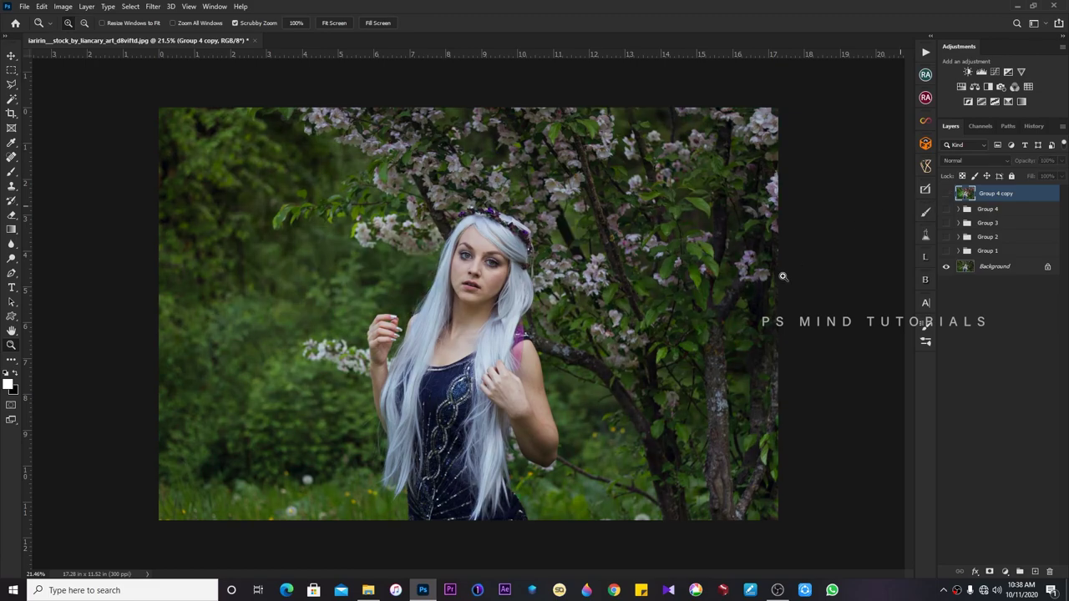
{"action": "left_click_drag", "start_coordinate": [622, 325], "coordinate": [601, 322]}
{"action": "left_click", "coordinate": [946, 193]}
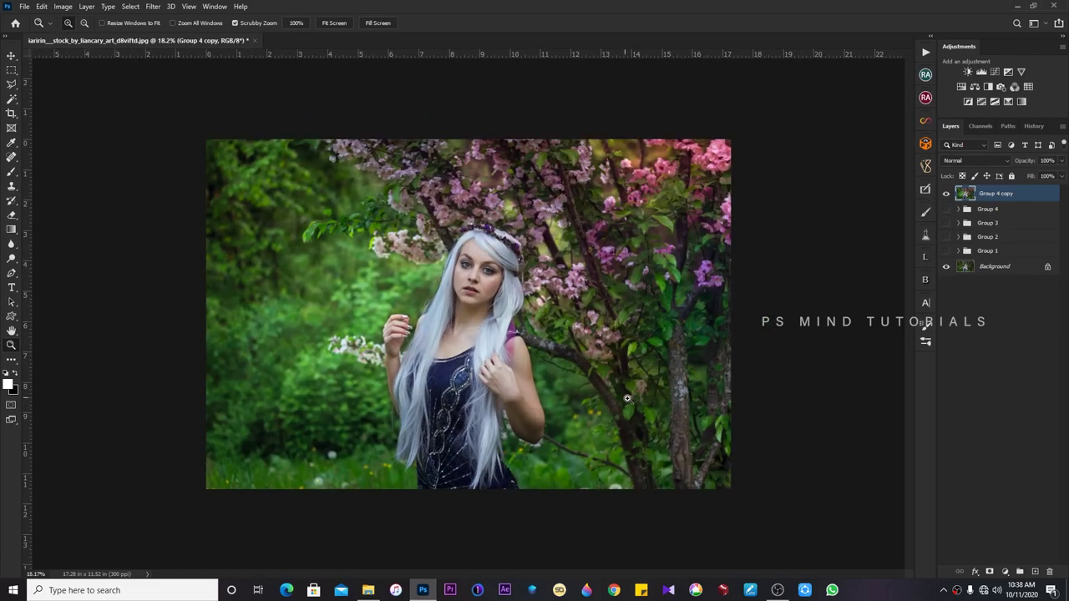
{"action": "mouse_move", "coordinate": [585, 375]}
{"action": "left_mouse_down"}
{"action": "mouse_move", "coordinate": [541, 380]}
{"action": "mouse_move", "coordinate": [539, 396]}
{"action": "left_mouse_up"}
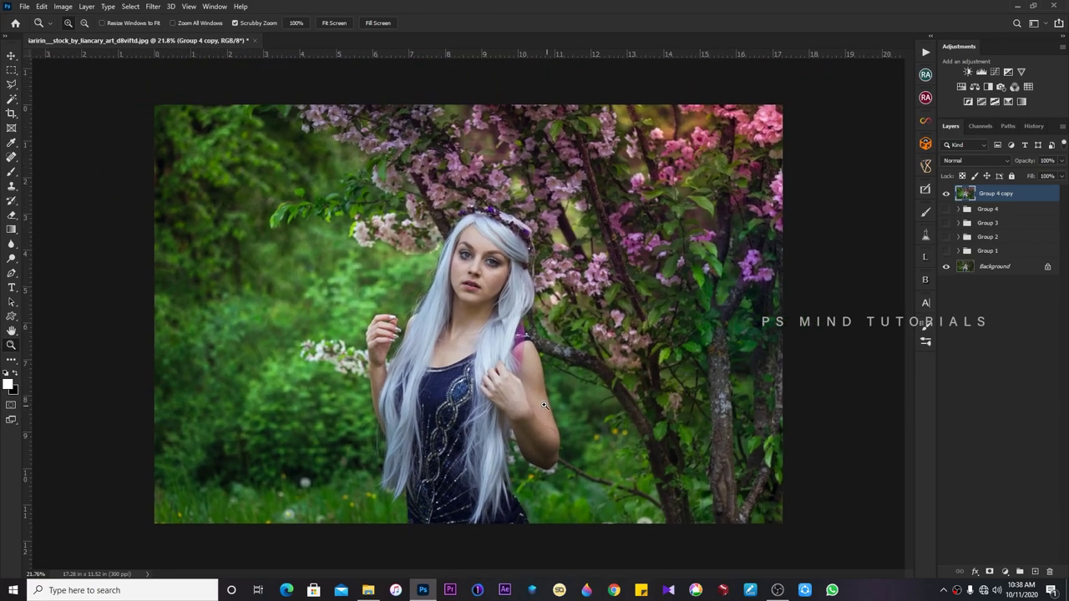
{"action": "left_click_drag", "start_coordinate": [570, 414], "coordinate": [560, 396]}
Duplicate Group 4 copy as Group 4 copy 2 and give it the Modern 10 profile in Camera Raw.
{"action": "key", "text": "ctrl+j"}
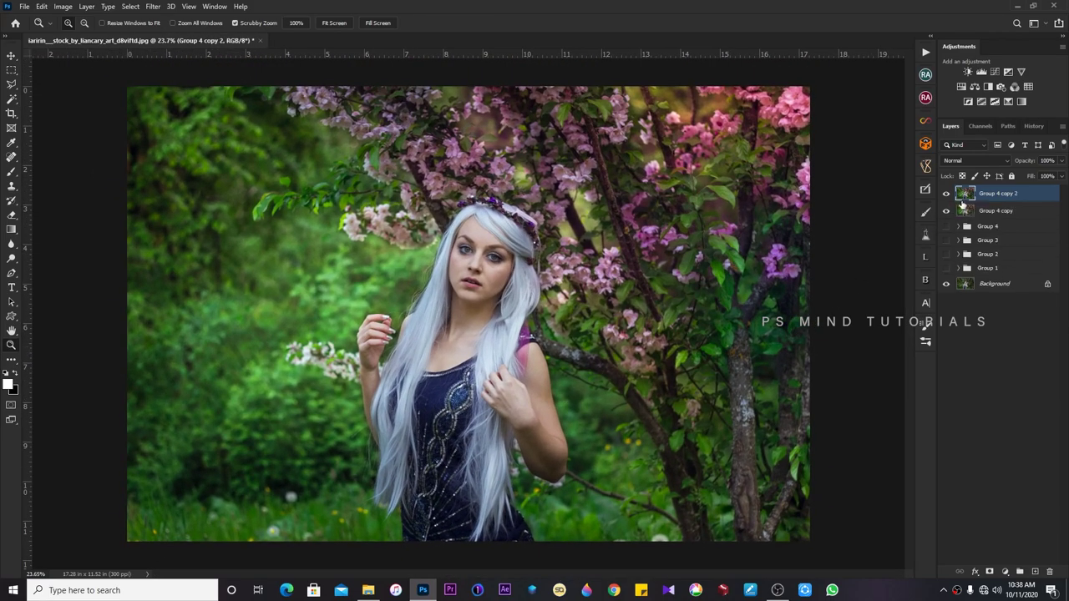
{"action": "left_click", "coordinate": [962, 197], "text": "ctrl"}
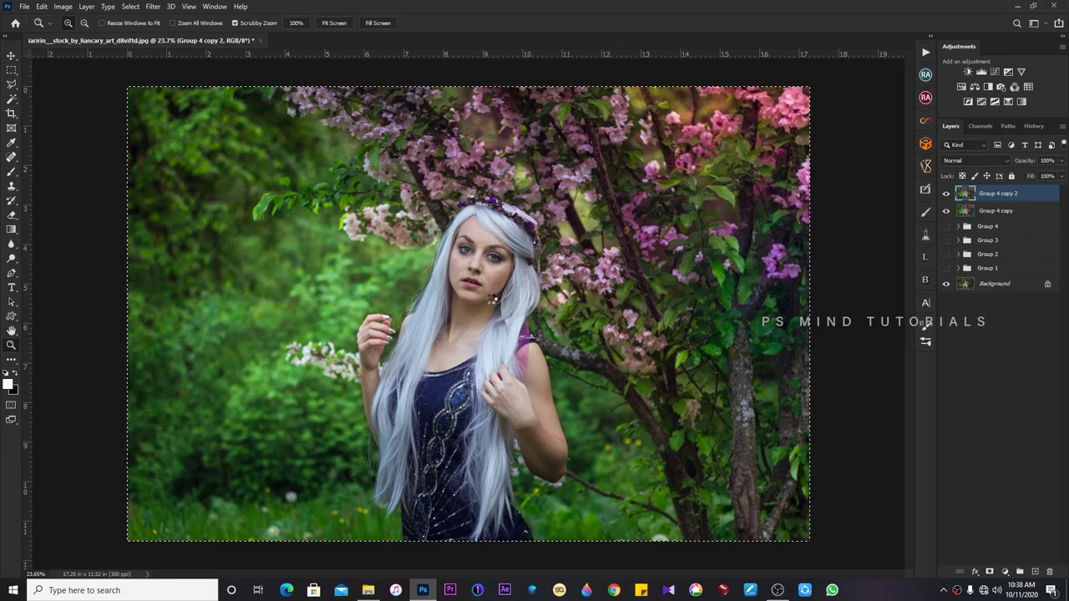
{"action": "key", "text": "shift+ctrl+a"}
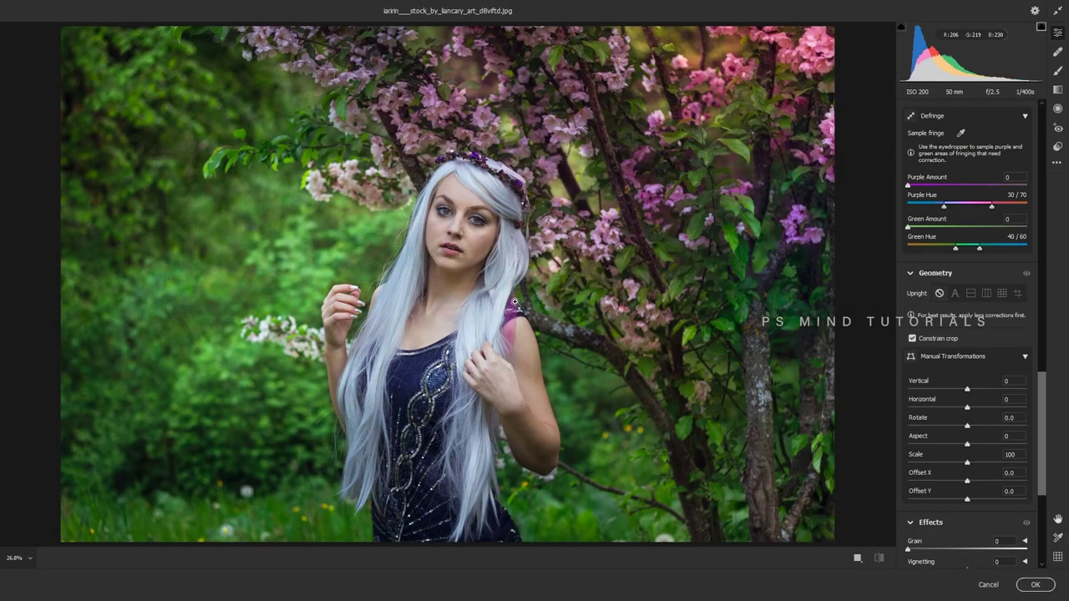
{"action": "scroll", "coordinate": [1002, 334], "scroll_direction": "up", "scroll_amount": 15}
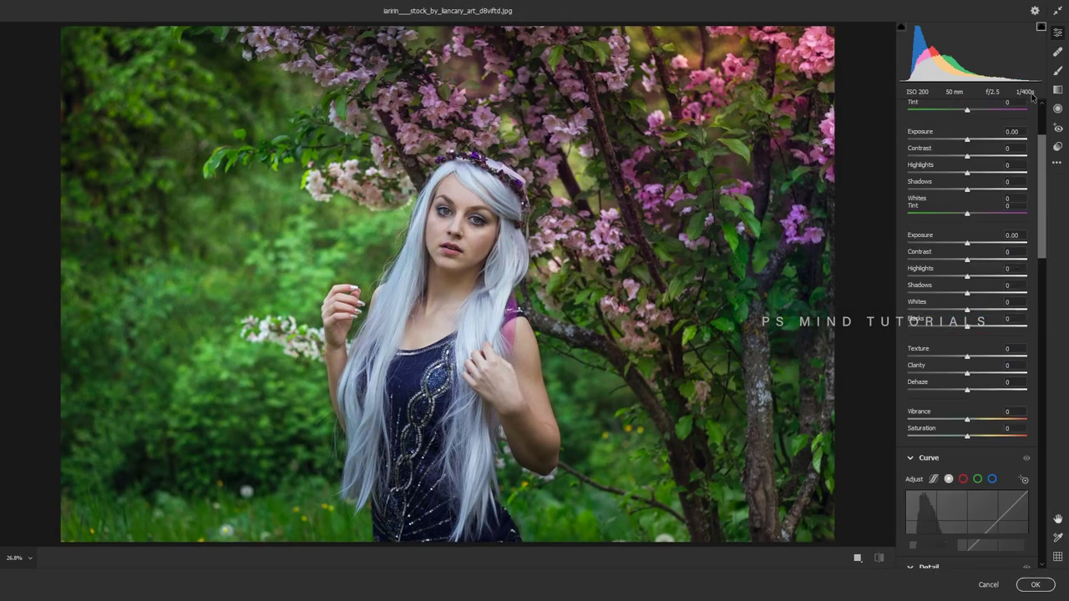
{"action": "left_click", "coordinate": [1021, 172]}
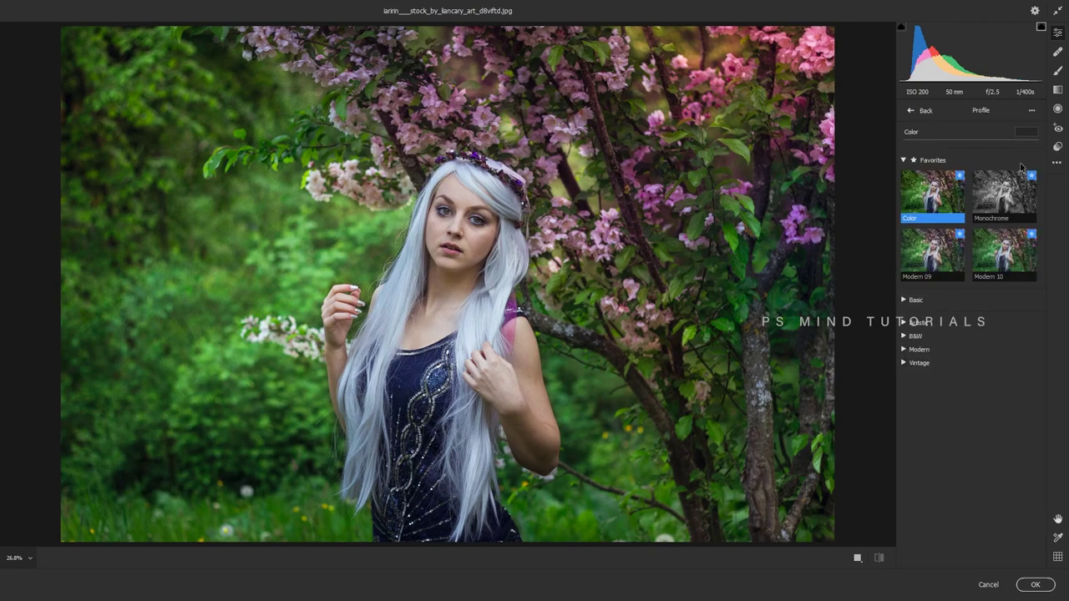
{"action": "left_click", "coordinate": [995, 255]}
{"action": "left_click", "coordinate": [914, 110]}
Set Exposure -0.35, Highlights -32, Shadows +53, Whites -44, steepen the curve, and apply.
{"action": "scroll", "coordinate": [1045, 244], "scroll_direction": "down", "scroll_amount": 5}
{"action": "scroll", "coordinate": [1001, 238], "scroll_direction": "down", "scroll_amount": 1}
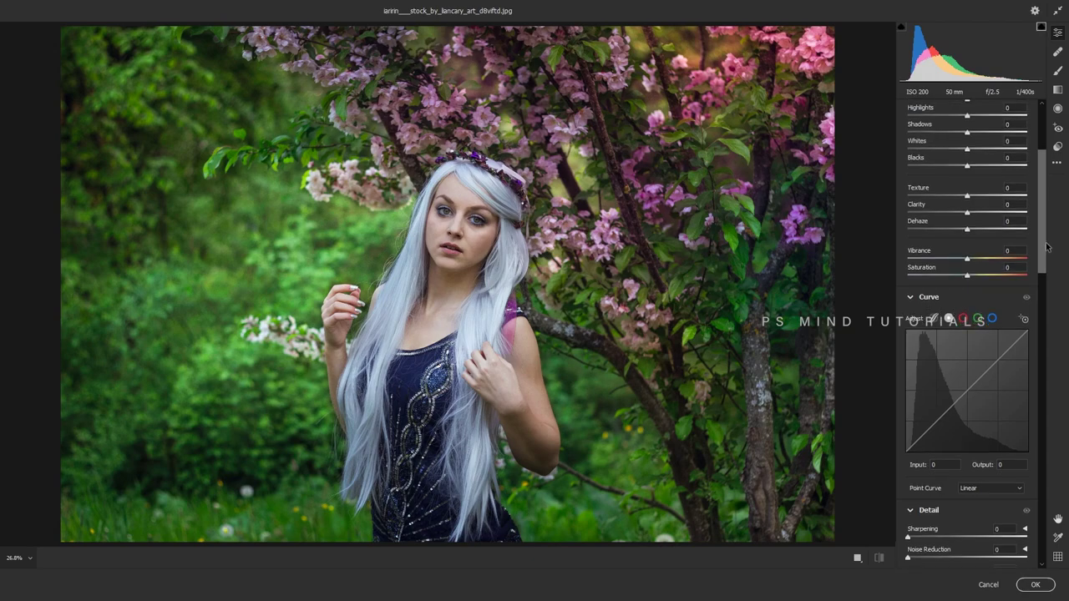
{"action": "left_click", "coordinate": [940, 146]}
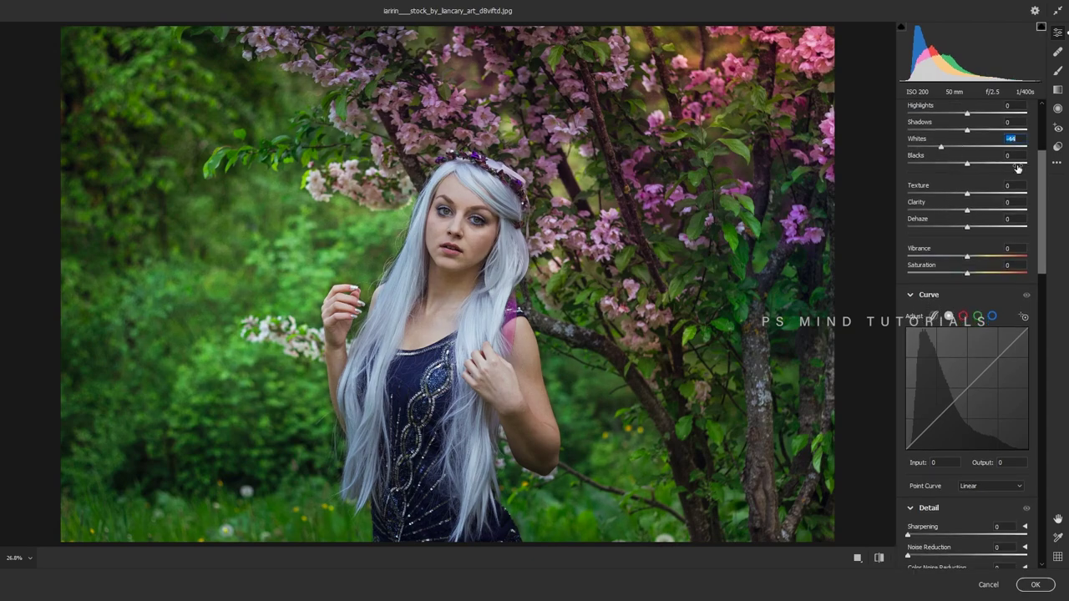
{"action": "scroll", "coordinate": [1031, 151], "scroll_direction": "up", "scroll_amount": 5}
{"action": "left_click", "coordinate": [947, 278]}
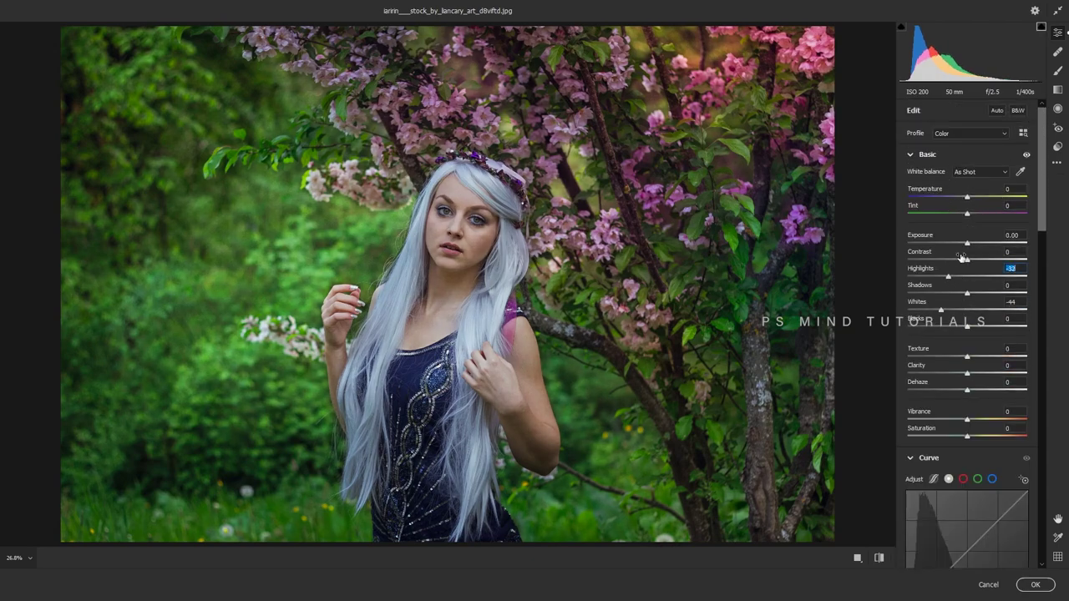
{"action": "left_click", "coordinate": [962, 243]}
{"action": "left_click", "coordinate": [999, 293]}
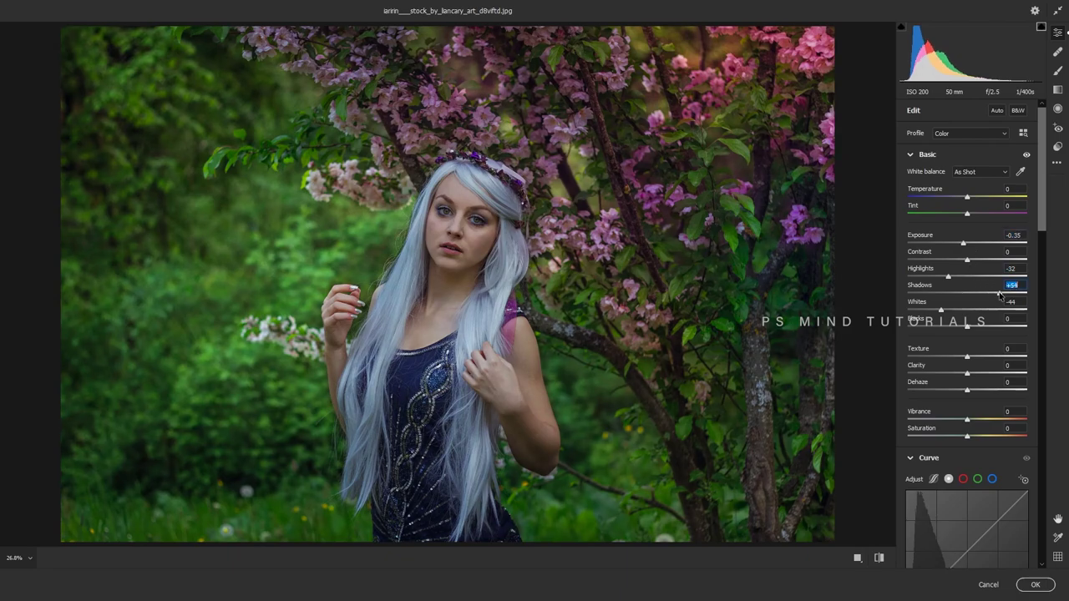
{"action": "left_click_drag", "start_coordinate": [999, 295], "coordinate": [998, 294]}
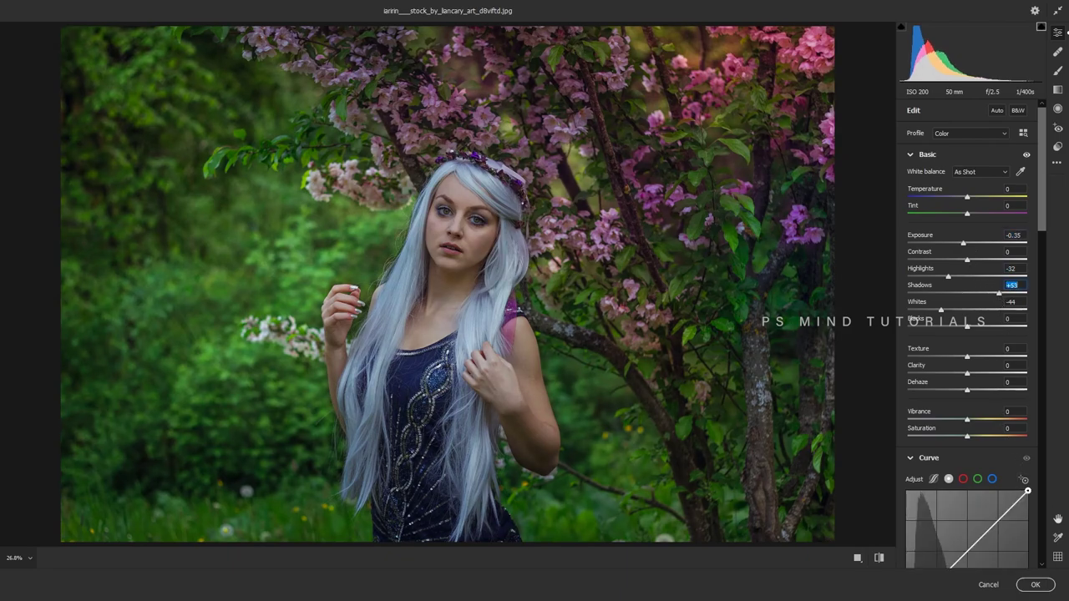
{"action": "left_click_drag", "start_coordinate": [1026, 491], "coordinate": [998, 490]}
{"action": "key", "text": "o"}
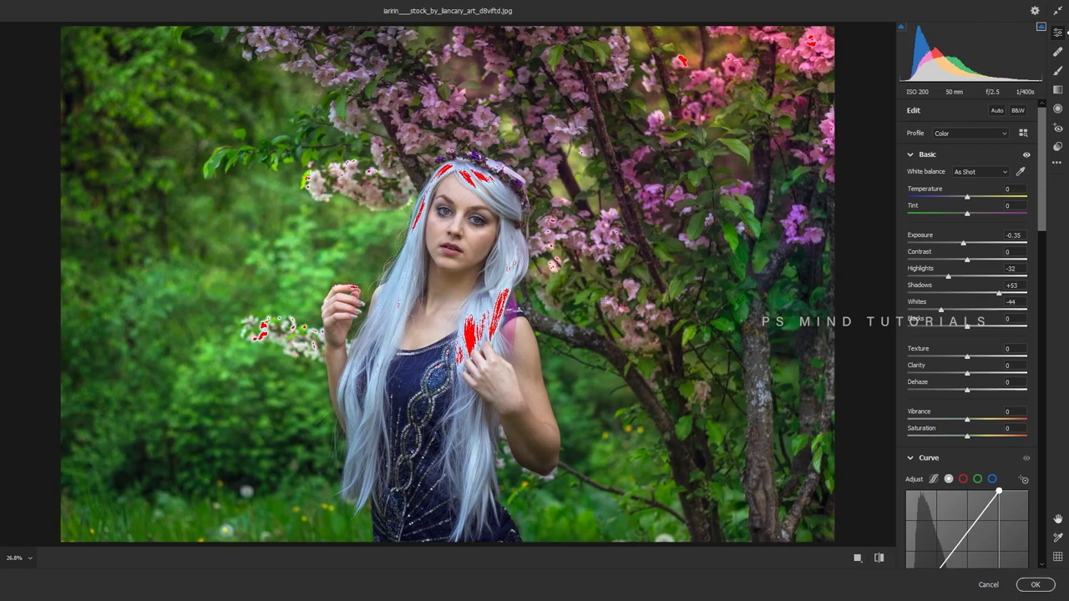
{"action": "key", "text": "Return"}
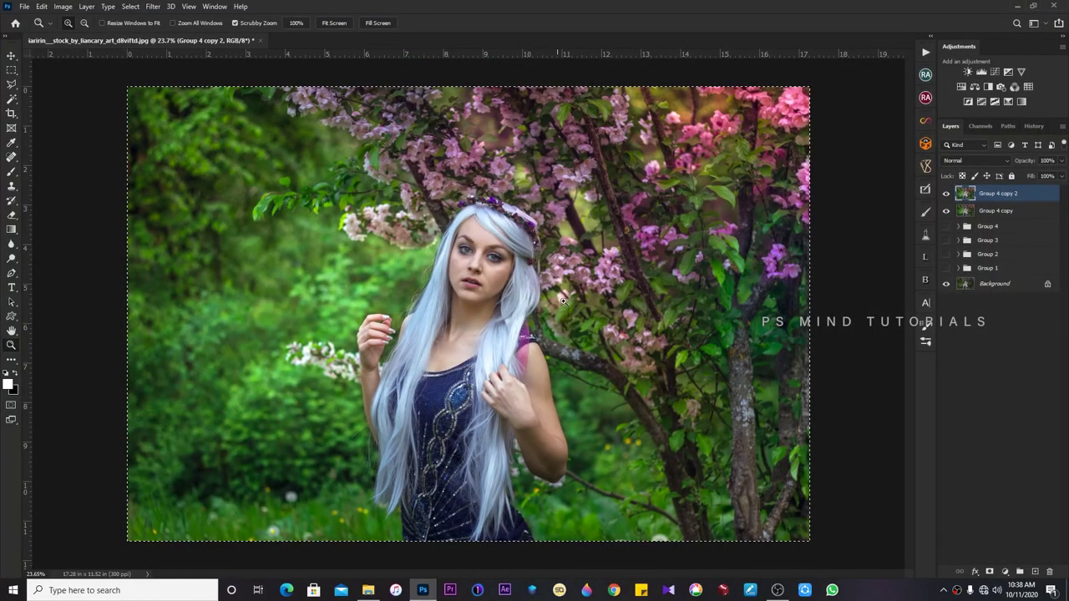
Toggle the graded top layer's visibility to compare before and after.
{"action": "mouse_move", "coordinate": [534, 339]}
{"action": "left_mouse_down"}
{"action": "mouse_move", "coordinate": [500, 339]}
{"action": "mouse_move", "coordinate": [505, 325]}
{"action": "left_mouse_up"}
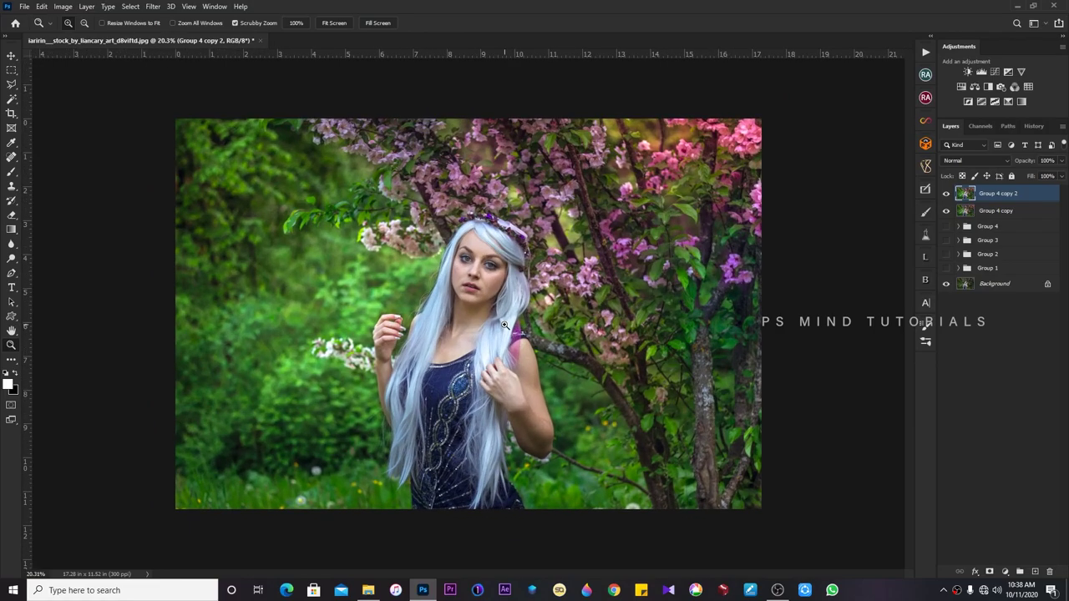
{"action": "left_click", "coordinate": [946, 193]}
{"action": "left_click", "coordinate": [946, 194]}
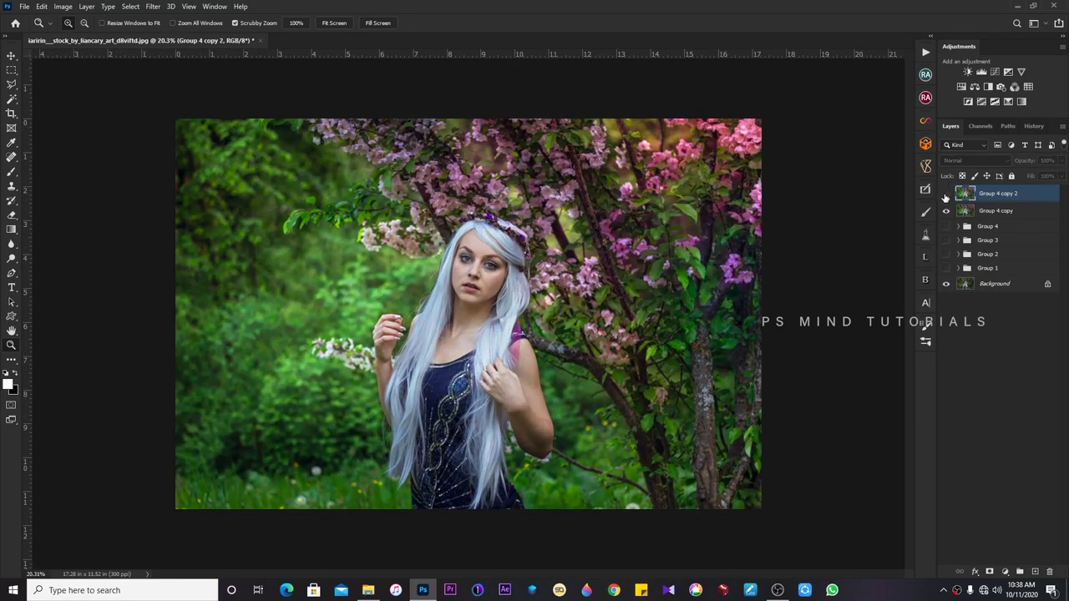
{"action": "left_click", "coordinate": [946, 194]}
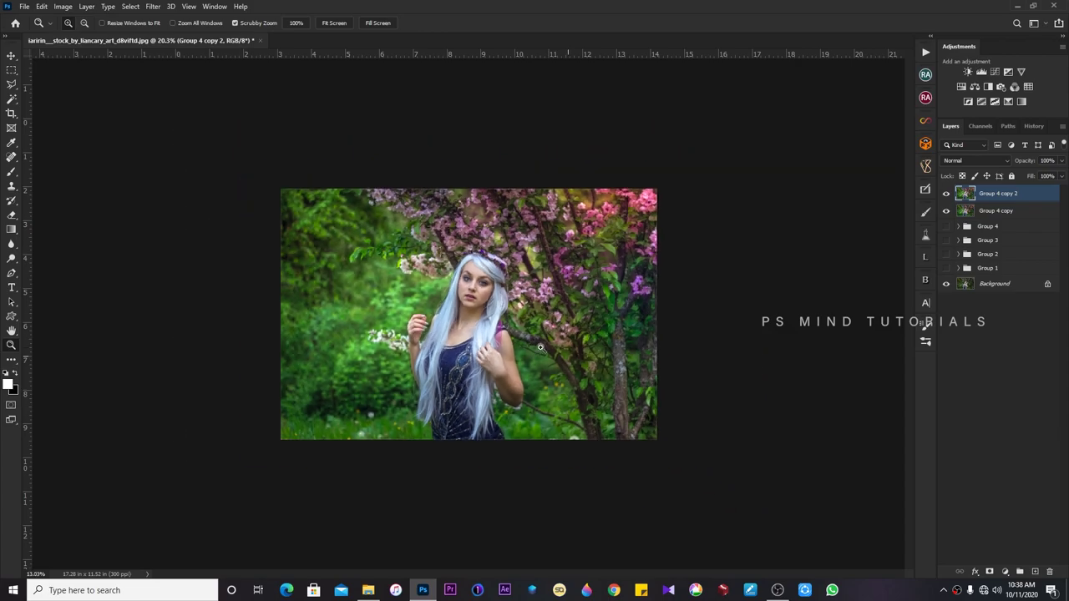
{"action": "left_click_drag", "start_coordinate": [542, 343], "coordinate": [536, 342]}
Delete Group 4 copy 2, compare Group 4 copy on and off, then duplicate it.
{"action": "key", "text": "Delete"}
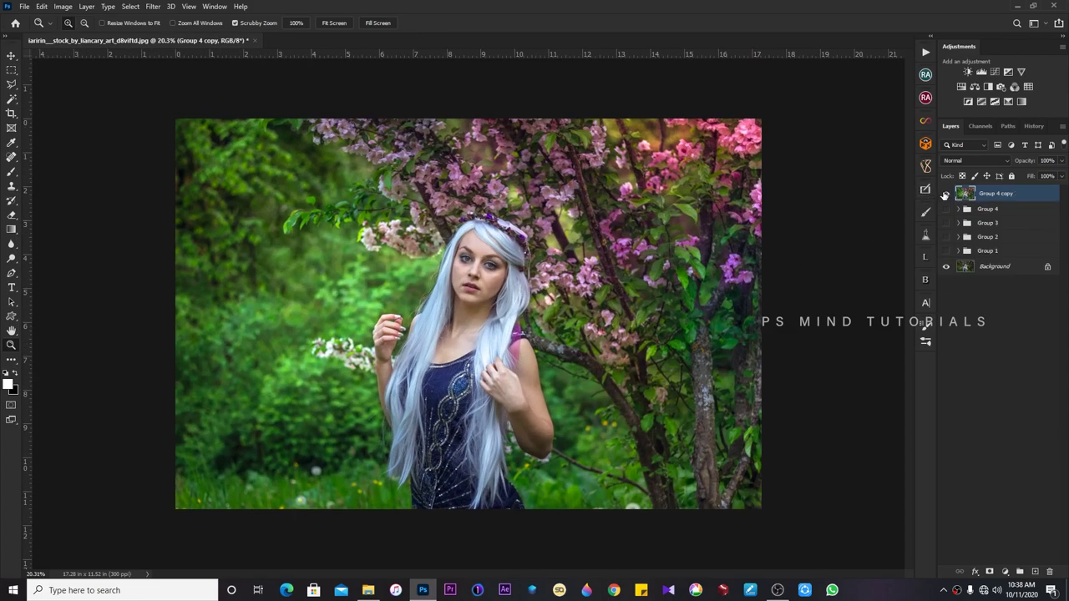
{"action": "left_click", "coordinate": [946, 193]}
{"action": "left_click", "coordinate": [946, 194]}
{"action": "left_click", "coordinate": [946, 193]}
{"action": "mouse_move", "coordinate": [486, 331]}
{"action": "left_mouse_down"}
{"action": "mouse_move", "coordinate": [517, 359]}
{"action": "mouse_move", "coordinate": [486, 357]}
{"action": "left_mouse_up"}
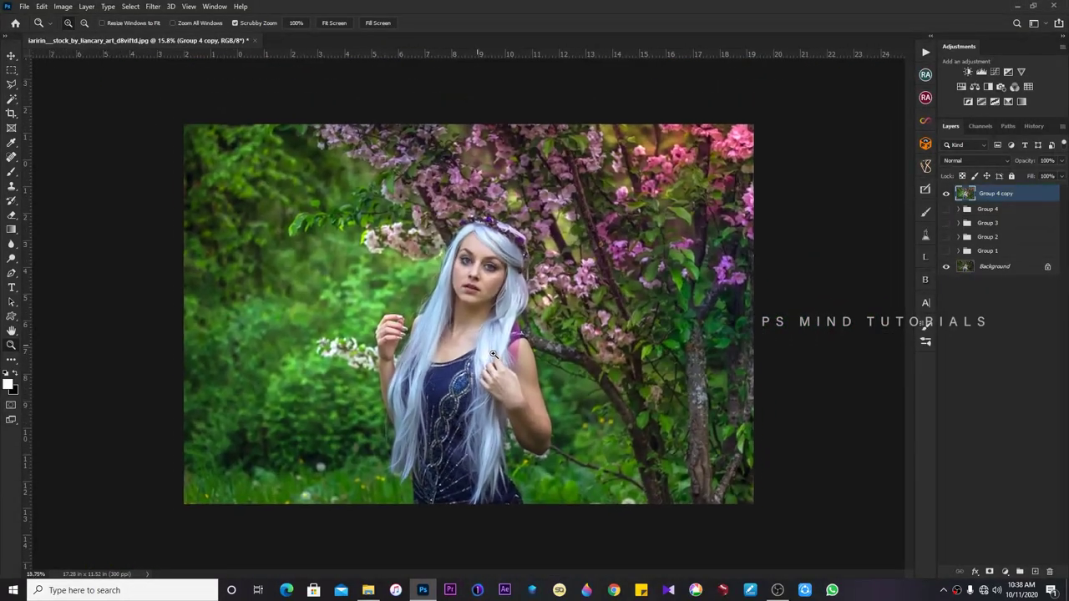
{"action": "key", "text": "ctrl+j"}
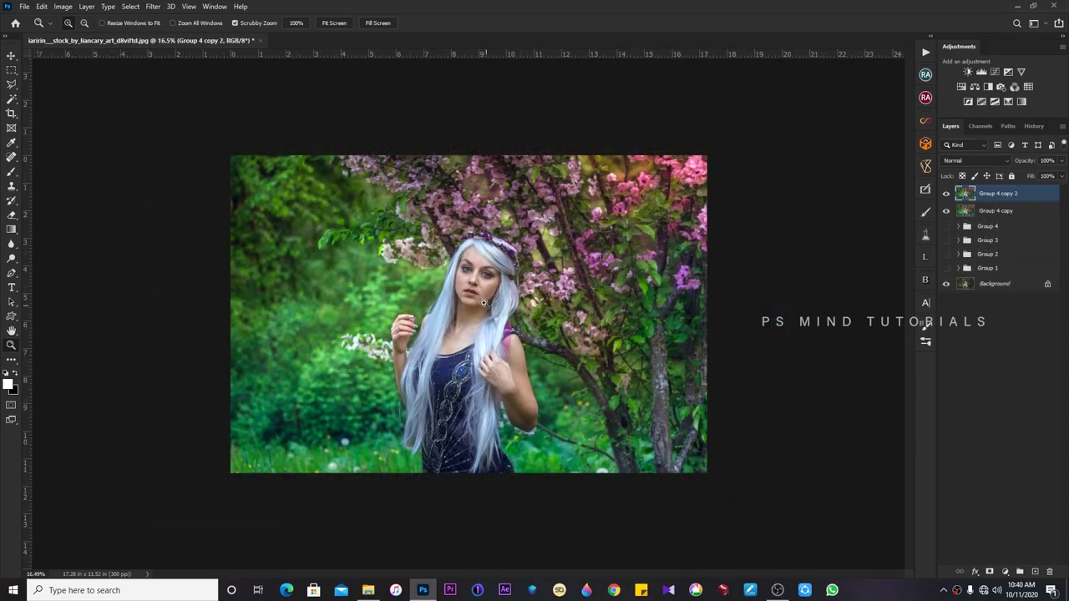
{"action": "mouse_move", "coordinate": [487, 357]}
{"action": "left_mouse_down"}
{"action": "mouse_move", "coordinate": [499, 309]}
{"action": "mouse_move", "coordinate": [527, 309]}
{"action": "left_mouse_up"}
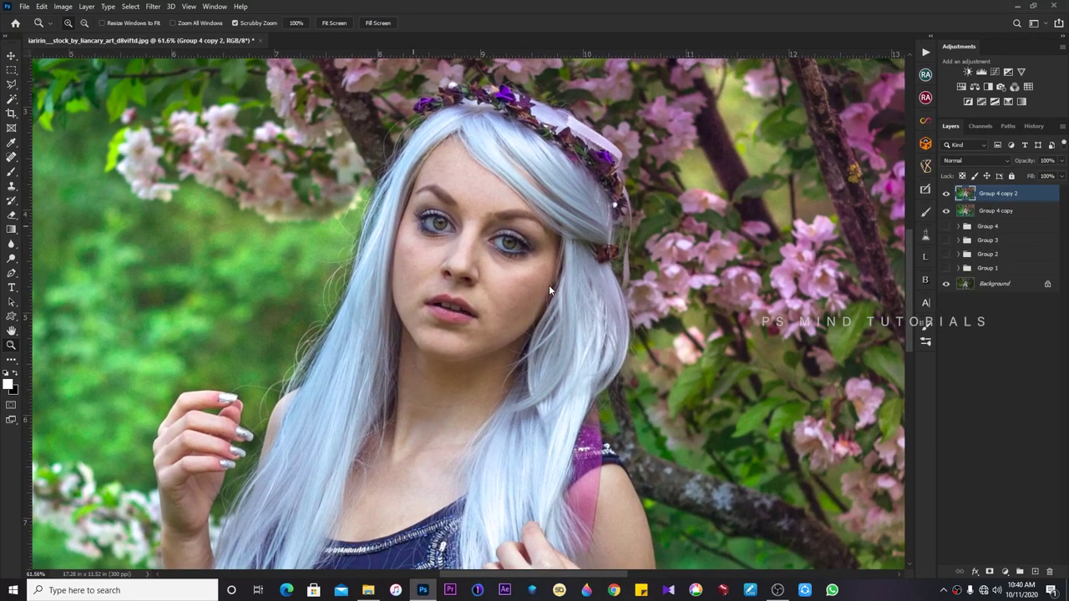
In Camera Raw, set Temperature +11 and Tint +15 and pull the curve's white point left.
{"action": "key", "text": "ctrl+shift+a"}
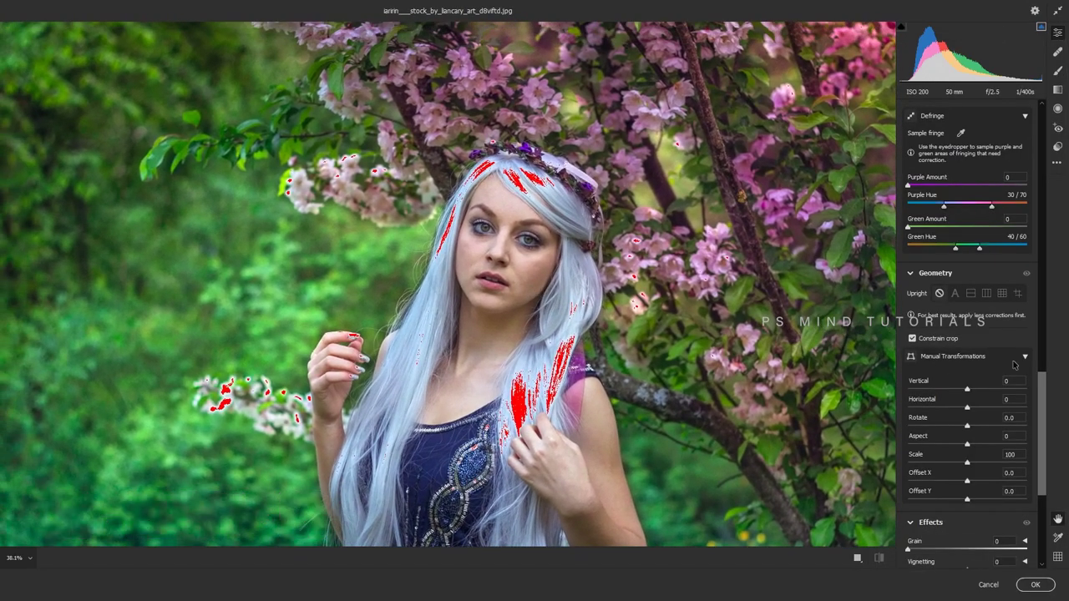
{"action": "left_click_drag", "start_coordinate": [1043, 400], "coordinate": [1039, 167]}
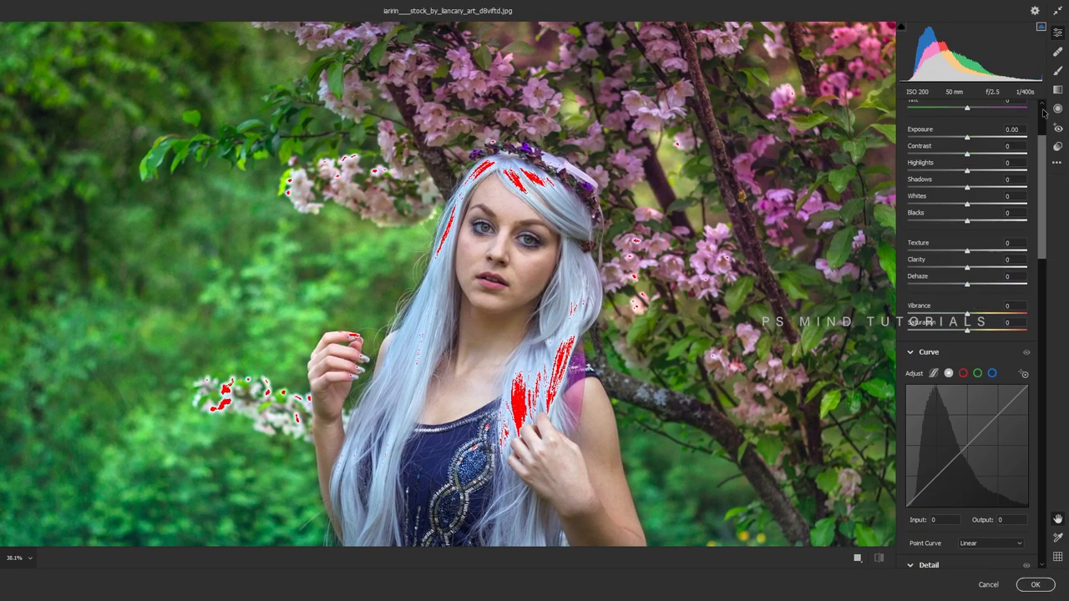
{"action": "mouse_move", "coordinate": [967, 198]}
{"action": "left_mouse_down"}
{"action": "mouse_move", "coordinate": [969, 214]}
{"action": "mouse_move", "coordinate": [977, 203]}
{"action": "left_mouse_up"}
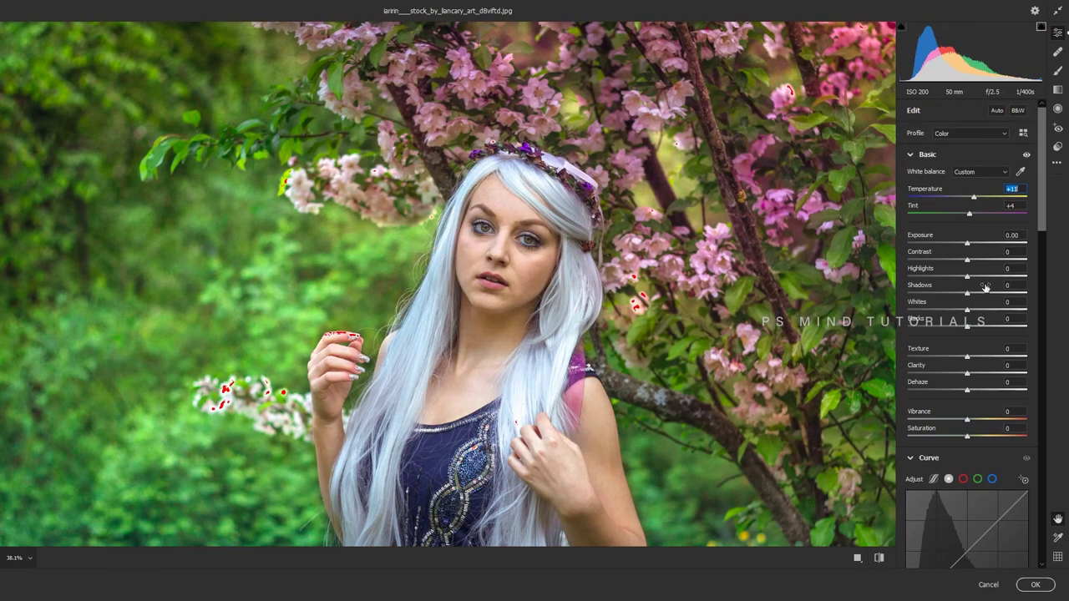
{"action": "left_click_drag", "start_coordinate": [1027, 492], "coordinate": [1020, 491]}
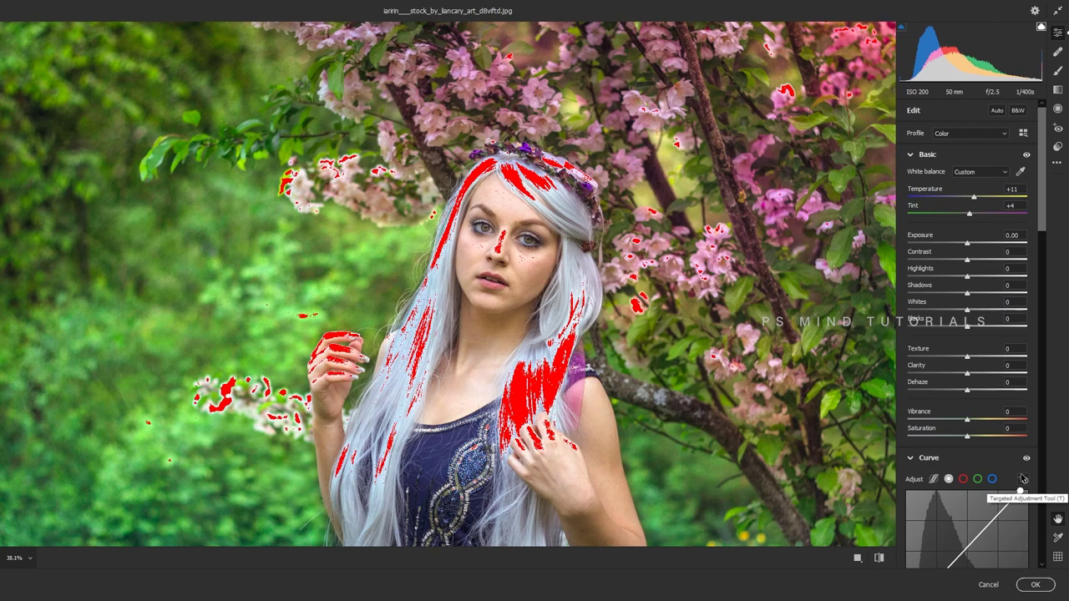
{"action": "left_click_drag", "start_coordinate": [969, 214], "coordinate": [974, 214]}
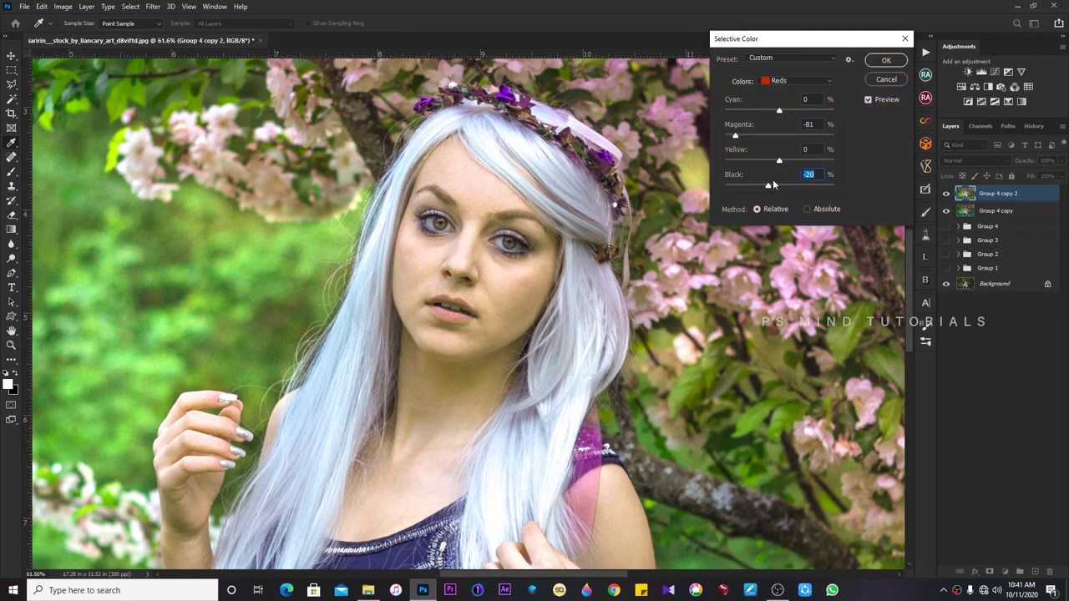
Apply Selective Color with Reds Magenta -81 and Black -20, leaving Brightness/Contrast at 0.
{"action": "key", "text": "Return"}
{"action": "key", "text": "z"}
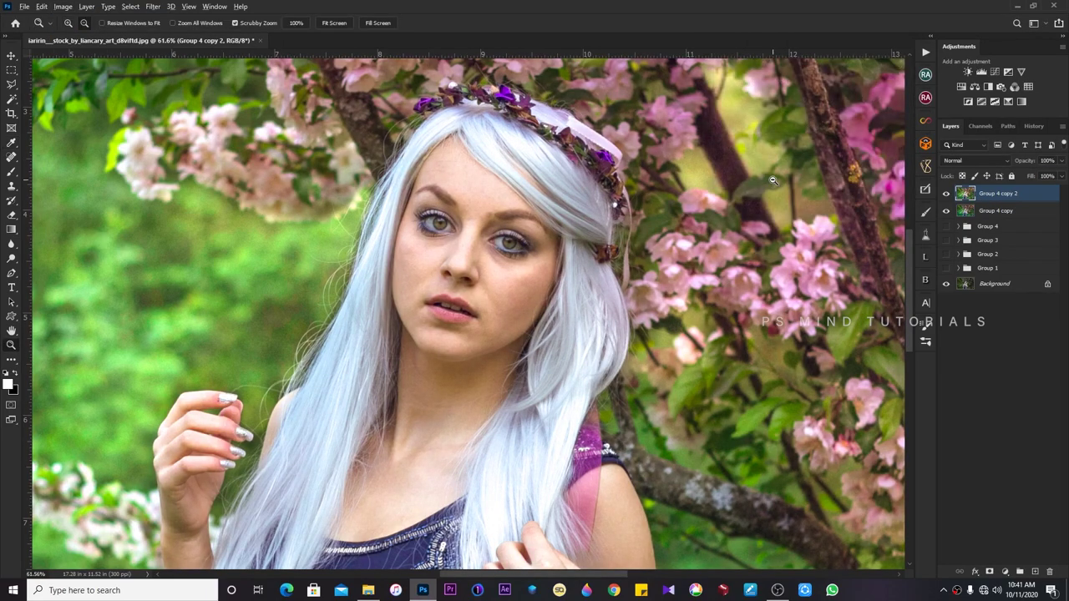
{"action": "key", "text": "Return"}
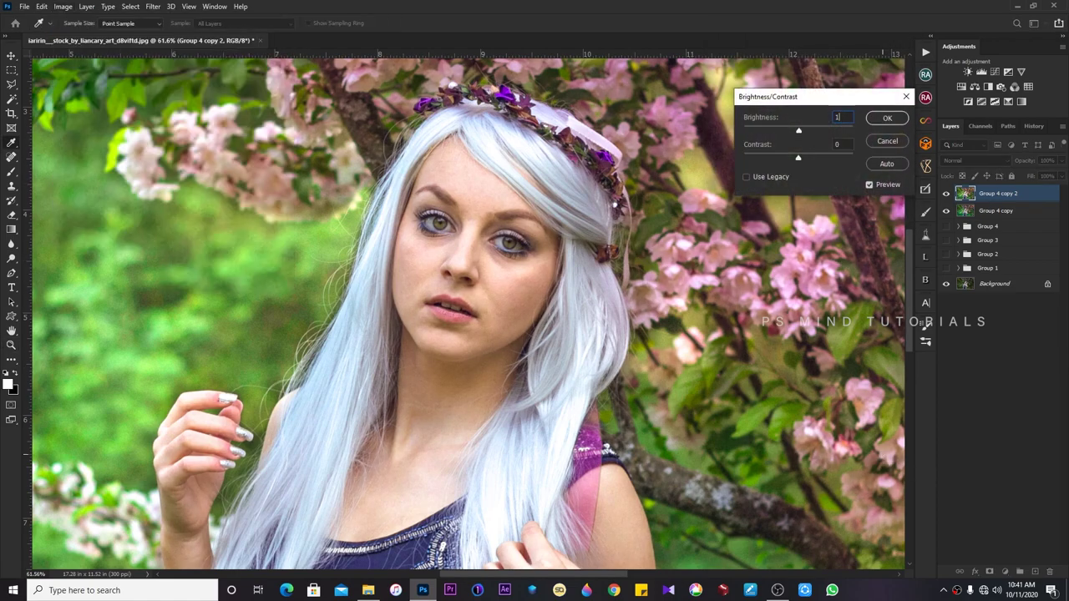
{"action": "type", "text": "10"}
{"action": "key", "text": "shift+Down"}
{"action": "key", "text": "Return"}
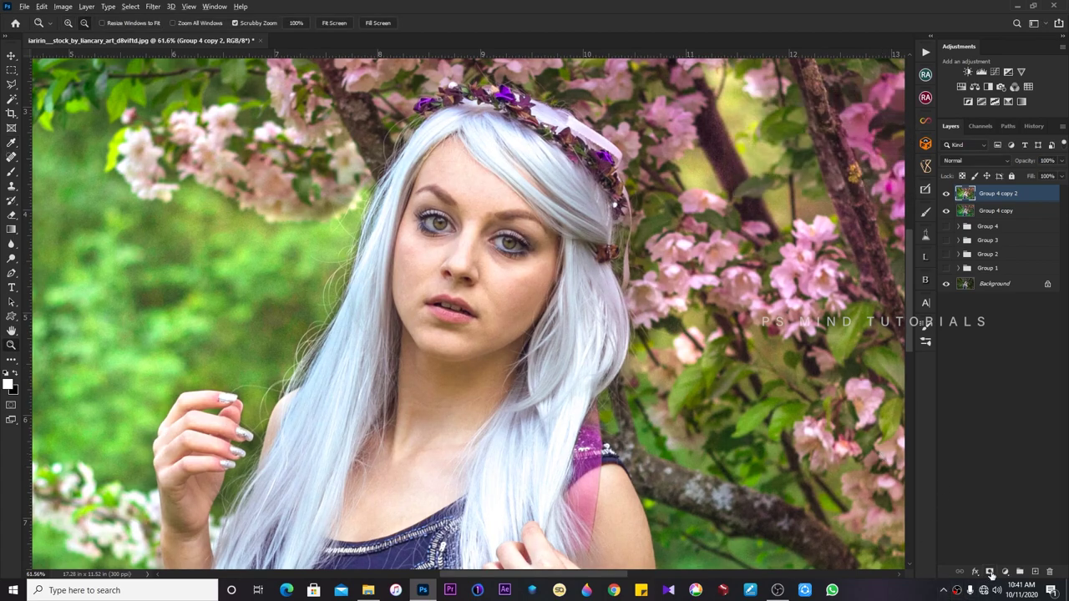
Add a black mask and paint white over the nose, forehead, cheeks, raised hand and forearm.
{"action": "left_click", "coordinate": [989, 572], "text": "alt"}
{"action": "key", "text": "b"}
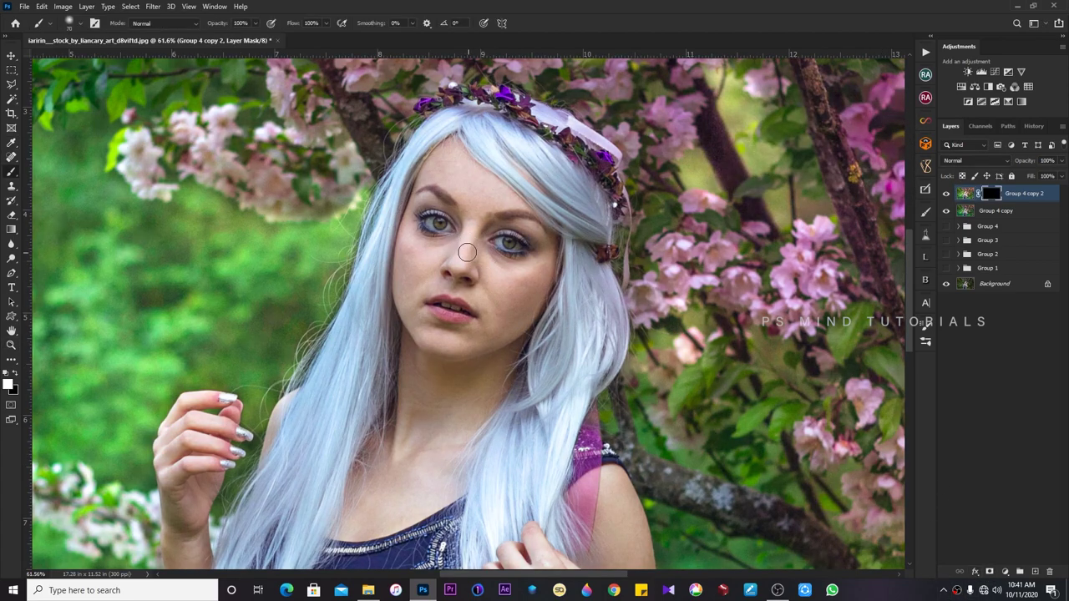
{"action": "mouse_move", "coordinate": [459, 267]}
{"action": "left_mouse_down"}
{"action": "mouse_move", "coordinate": [471, 205]}
{"action": "mouse_move", "coordinate": [452, 146]}
{"action": "mouse_move", "coordinate": [427, 174]}
{"action": "left_mouse_up"}
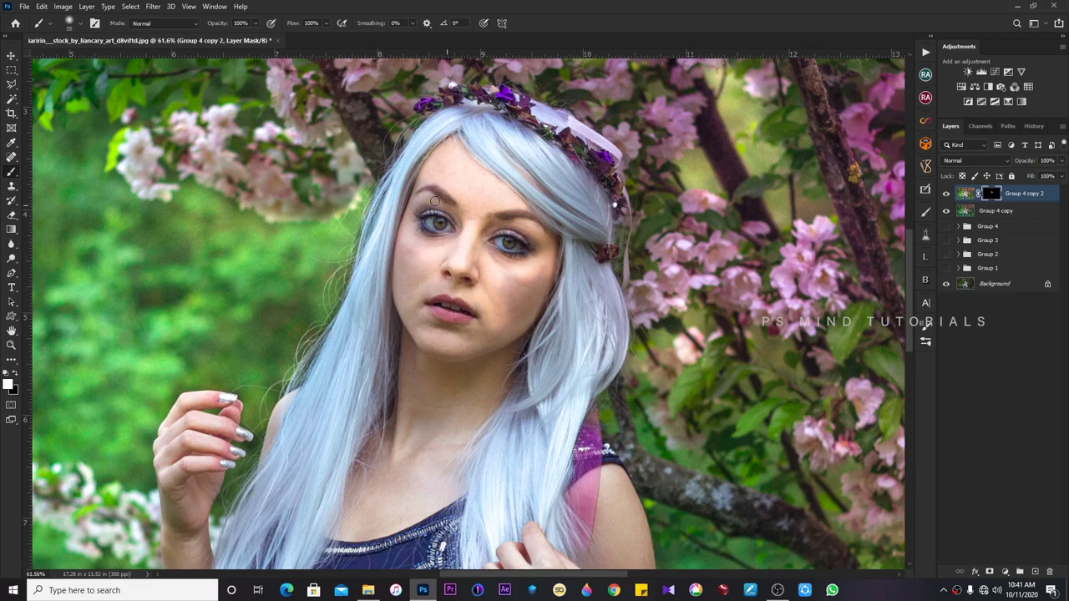
{"action": "mouse_move", "coordinate": [421, 198]}
{"action": "left_mouse_down"}
{"action": "mouse_move", "coordinate": [407, 250]}
{"action": "mouse_move", "coordinate": [421, 249]}
{"action": "mouse_move", "coordinate": [405, 276]}
{"action": "mouse_move", "coordinate": [418, 343]}
{"action": "mouse_move", "coordinate": [426, 287]}
{"action": "mouse_move", "coordinate": [450, 282]}
{"action": "left_mouse_up"}
{"action": "mouse_move", "coordinate": [504, 307]}
{"action": "left_mouse_down"}
{"action": "mouse_move", "coordinate": [517, 285]}
{"action": "mouse_move", "coordinate": [538, 288]}
{"action": "mouse_move", "coordinate": [526, 324]}
{"action": "mouse_move", "coordinate": [418, 326]}
{"action": "mouse_move", "coordinate": [475, 349]}
{"action": "mouse_move", "coordinate": [418, 334]}
{"action": "mouse_move", "coordinate": [408, 393]}
{"action": "mouse_move", "coordinate": [422, 418]}
{"action": "mouse_move", "coordinate": [473, 353]}
{"action": "mouse_move", "coordinate": [471, 413]}
{"action": "mouse_move", "coordinate": [427, 462]}
{"action": "mouse_move", "coordinate": [503, 354]}
{"action": "mouse_move", "coordinate": [455, 363]}
{"action": "mouse_move", "coordinate": [417, 436]}
{"action": "mouse_move", "coordinate": [497, 372]}
{"action": "mouse_move", "coordinate": [476, 423]}
{"action": "mouse_move", "coordinate": [518, 400]}
{"action": "mouse_move", "coordinate": [535, 336]}
{"action": "mouse_move", "coordinate": [476, 355]}
{"action": "mouse_move", "coordinate": [466, 384]}
{"action": "left_mouse_up"}
{"action": "scroll", "coordinate": [535, 336], "scroll_direction": "left", "scroll_amount": 3}
{"action": "mouse_move", "coordinate": [393, 334]}
{"action": "left_mouse_down"}
{"action": "mouse_move", "coordinate": [367, 355]}
{"action": "mouse_move", "coordinate": [368, 367]}
{"action": "mouse_move", "coordinate": [399, 332]}
{"action": "mouse_move", "coordinate": [363, 377]}
{"action": "mouse_move", "coordinate": [381, 354]}
{"action": "mouse_move", "coordinate": [429, 351]}
{"action": "mouse_move", "coordinate": [393, 451]}
{"action": "mouse_move", "coordinate": [375, 431]}
{"action": "mouse_move", "coordinate": [374, 518]}
{"action": "left_mouse_up"}
{"action": "mouse_move", "coordinate": [374, 518]}
{"action": "left_mouse_down"}
{"action": "mouse_move", "coordinate": [407, 355]}
{"action": "mouse_move", "coordinate": [416, 401]}
{"action": "mouse_move", "coordinate": [425, 307]}
{"action": "mouse_move", "coordinate": [441, 342]}
{"action": "mouse_move", "coordinate": [418, 410]}
{"action": "mouse_move", "coordinate": [431, 311]}
{"action": "mouse_move", "coordinate": [447, 378]}
{"action": "left_mouse_up"}
Resize the brush to about 60 and paint the mask white along the lower arm.
{"action": "key", "text": "z"}
{"action": "scroll", "coordinate": [459, 392], "scroll_direction": "down", "scroll_amount": 5}
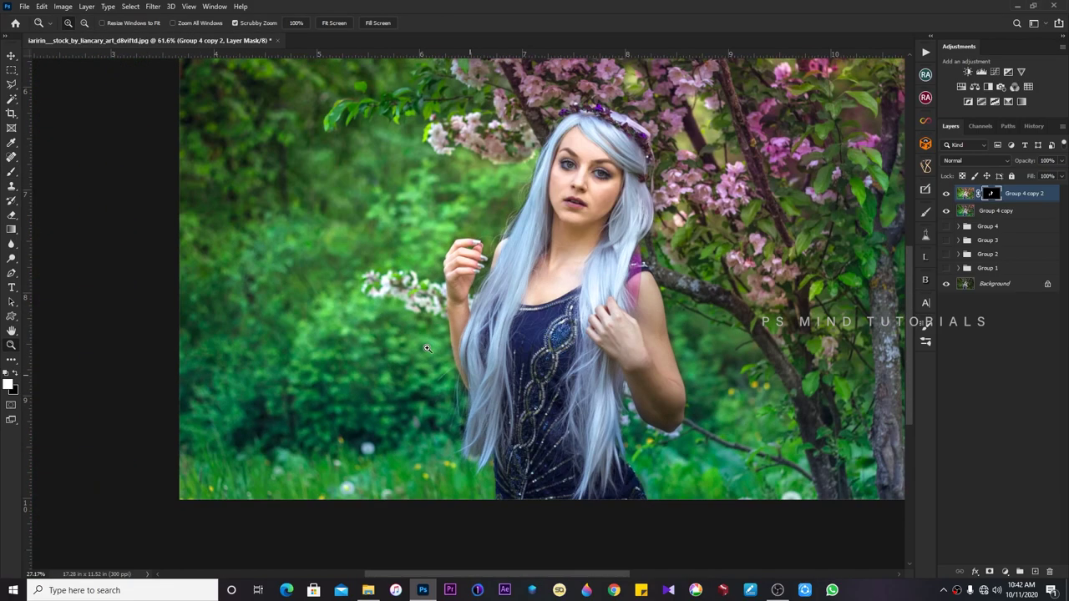
{"action": "scroll", "coordinate": [526, 383], "scroll_direction": "up", "scroll_amount": 2}
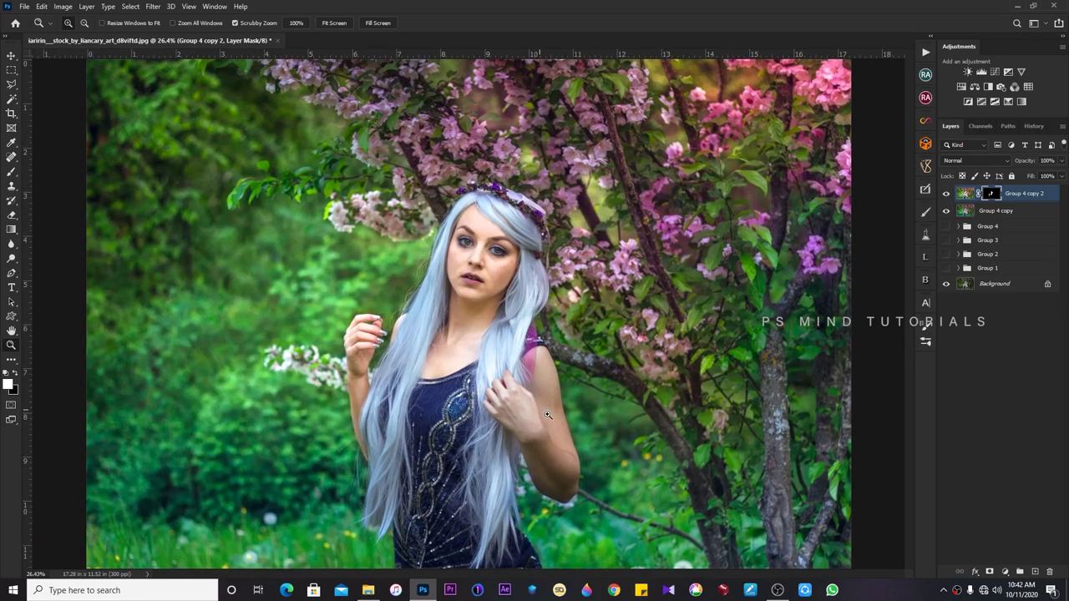
{"action": "scroll", "coordinate": [526, 383], "scroll_direction": "up", "scroll_amount": 2}
{"action": "scroll", "coordinate": [517, 376], "scroll_direction": "up", "scroll_amount": 2}
{"action": "key", "text": "b"}
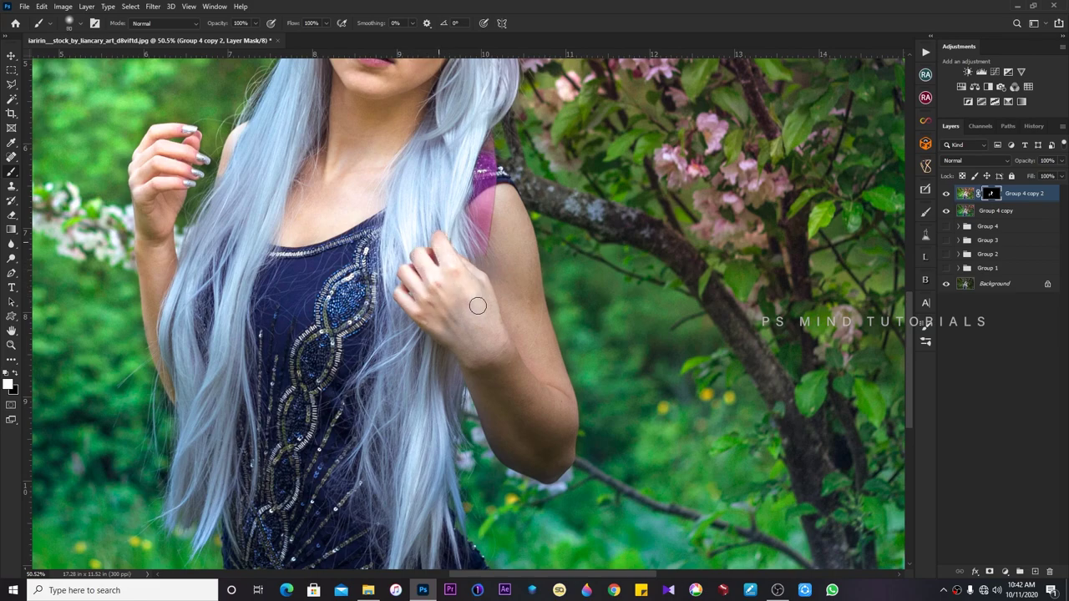
{"action": "key", "text": "bracketright"}
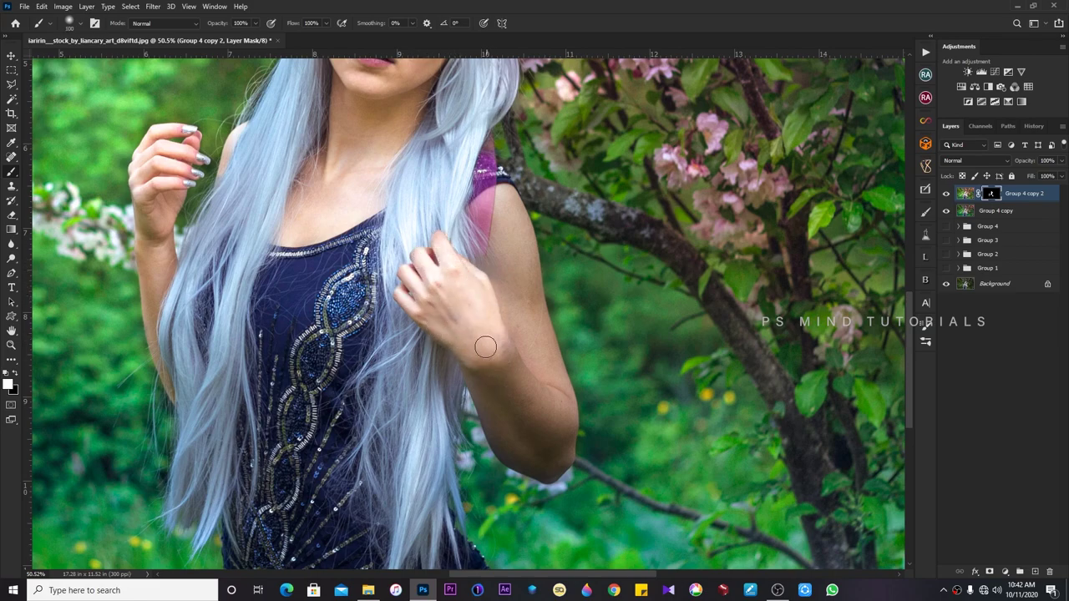
{"action": "key", "text": "bracketleft"}
{"action": "key", "text": "bracketleft"}
{"action": "key", "text": "bracketleft"}
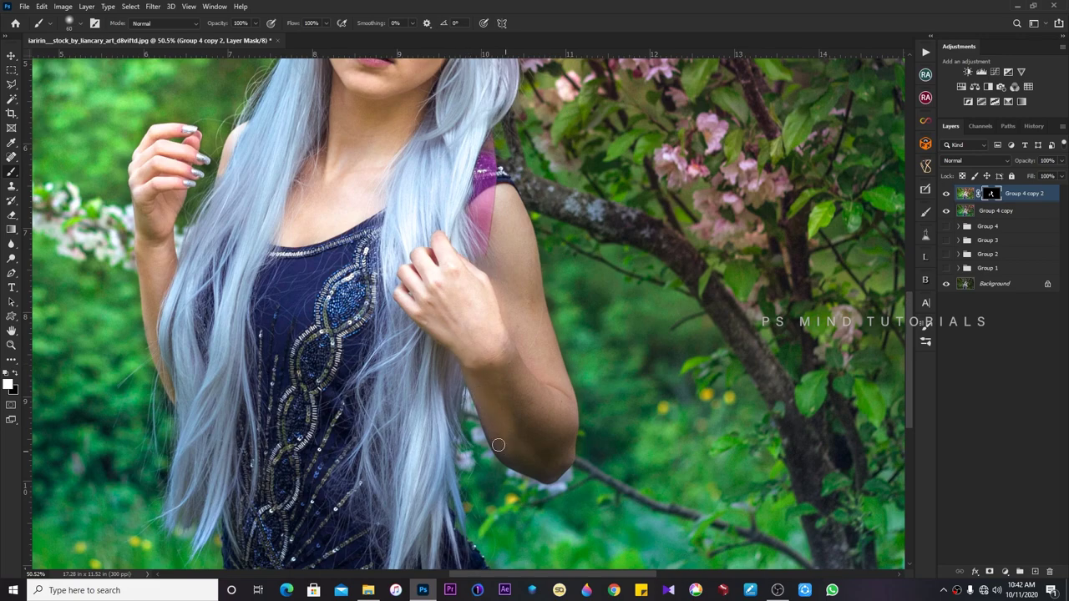
{"action": "mouse_move", "coordinate": [499, 440]}
{"action": "left_mouse_down"}
{"action": "mouse_move", "coordinate": [539, 468]}
{"action": "mouse_move", "coordinate": [504, 389]}
{"action": "mouse_move", "coordinate": [522, 367]}
{"action": "mouse_move", "coordinate": [556, 470]}
{"action": "mouse_move", "coordinate": [565, 420]}
{"action": "mouse_move", "coordinate": [501, 297]}
{"action": "mouse_move", "coordinate": [498, 207]}
{"action": "mouse_move", "coordinate": [517, 292]}
{"action": "mouse_move", "coordinate": [511, 221]}
{"action": "mouse_move", "coordinate": [517, 234]}
{"action": "mouse_move", "coordinate": [553, 372]}
{"action": "mouse_move", "coordinate": [514, 364]}
{"action": "mouse_move", "coordinate": [491, 322]}
{"action": "left_mouse_up"}
{"action": "key", "text": "bracketright"}
{"action": "key", "text": "bracketright"}
{"action": "key", "text": "bracketright"}
Target Group 4 copy 2's layer pixels and close Curves unchanged.
{"action": "key", "text": "z"}
{"action": "key", "text": "v"}
{"action": "key", "text": "z"}
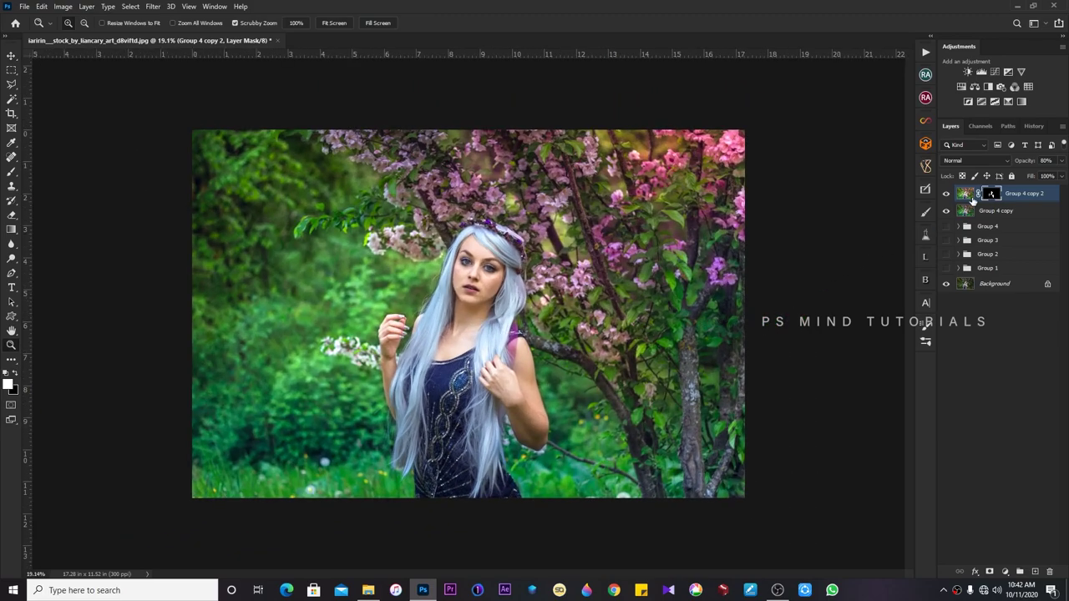
{"action": "left_click", "coordinate": [966, 194]}
{"action": "key", "text": "ctrl+m"}
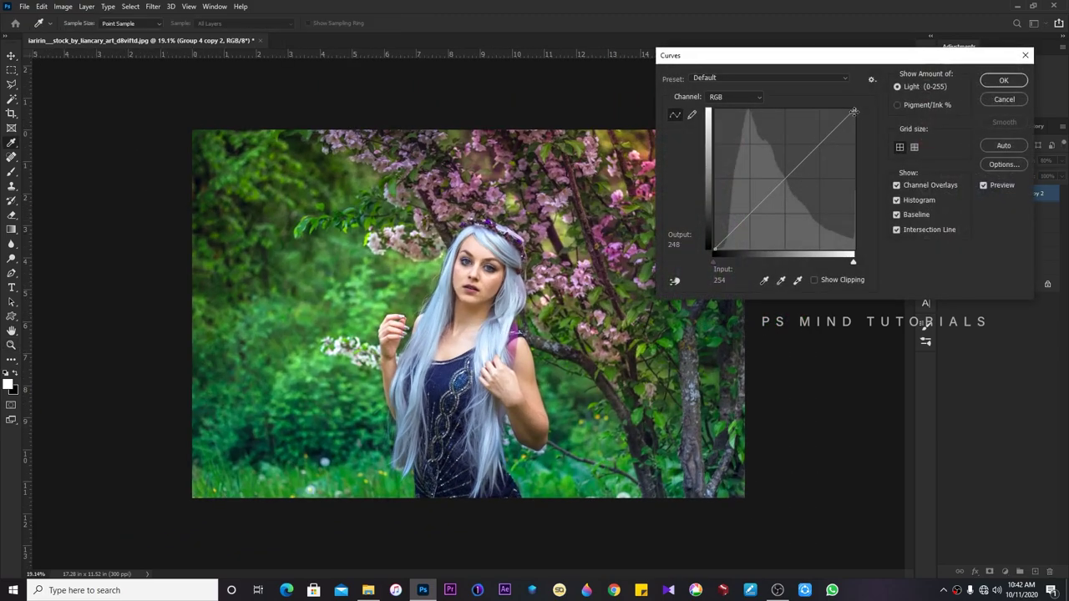
{"action": "key", "text": "Return"}
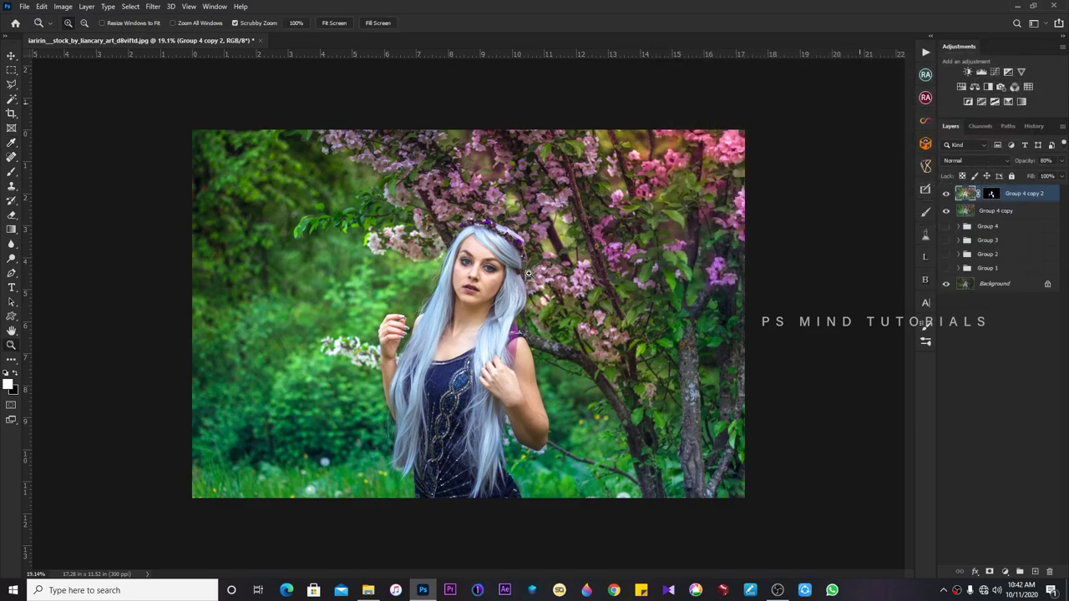
Delete Group 4 copy 2 and toggle Group 4 copy's visibility to compare.
{"action": "left_click_drag", "start_coordinate": [500, 292], "coordinate": [547, 309]}
{"action": "scroll", "coordinate": [561, 325], "scroll_direction": "down", "scroll_amount": 2}
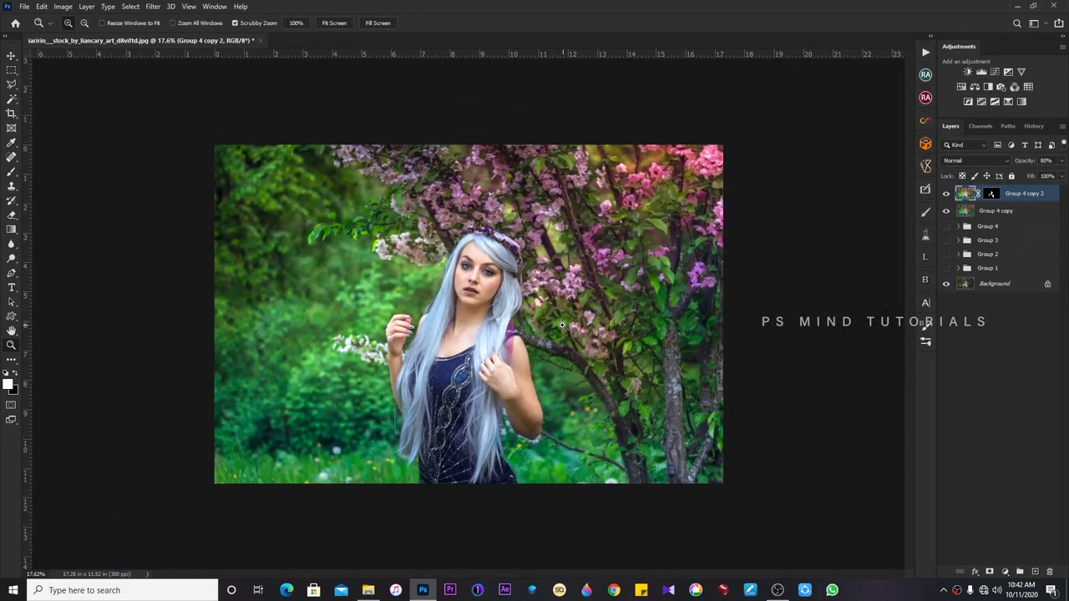
{"action": "key", "text": "Delete"}
{"action": "scroll", "coordinate": [468, 344], "scroll_direction": "down", "scroll_amount": 2}
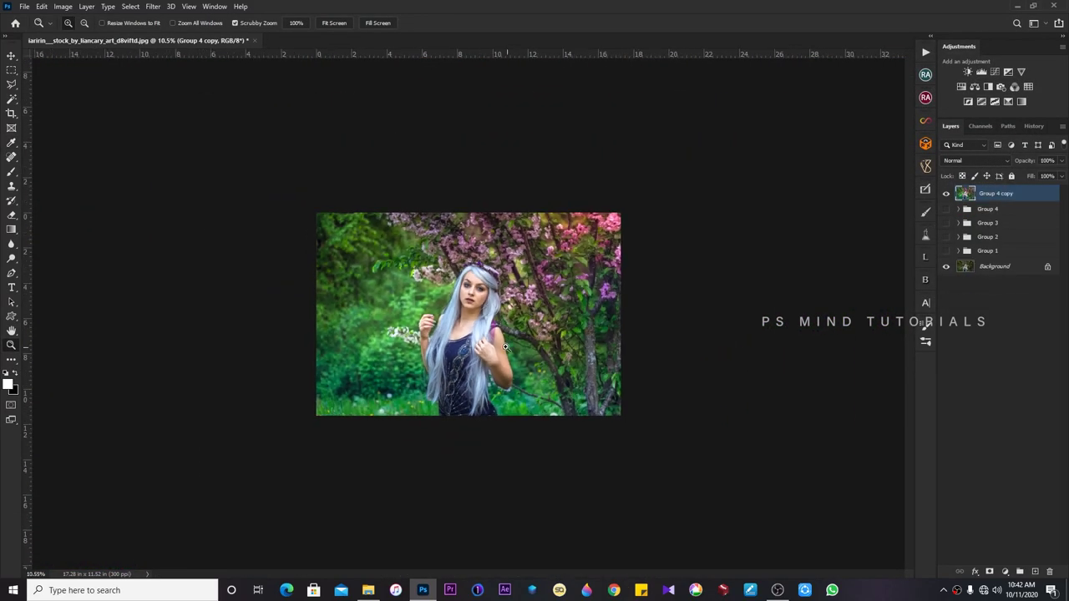
{"action": "scroll", "coordinate": [513, 344], "scroll_direction": "up", "scroll_amount": 2}
{"action": "left_click", "coordinate": [945, 194]}
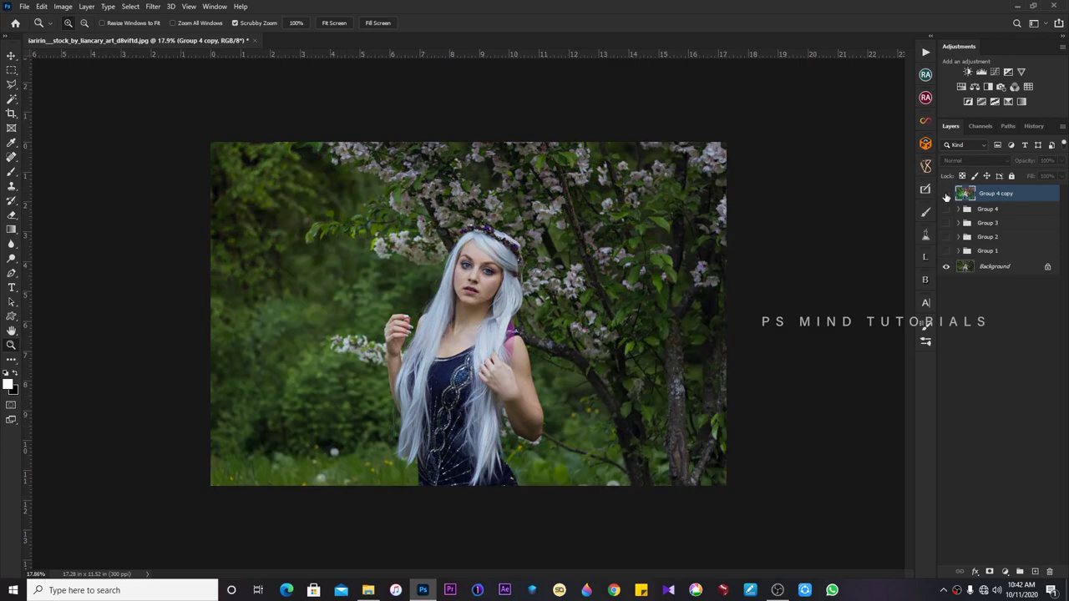
{"action": "left_click", "coordinate": [945, 194]}
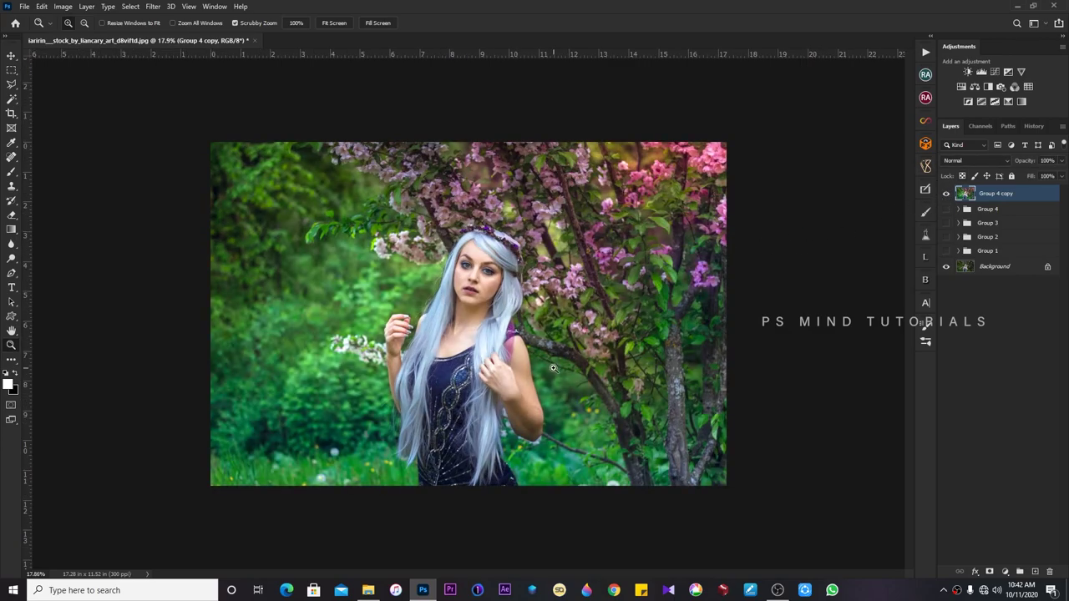
{"action": "scroll", "coordinate": [552, 368], "scroll_direction": "down", "scroll_amount": 2}
{"action": "scroll", "coordinate": [464, 354], "scroll_direction": "up", "scroll_amount": 2}
{"action": "scroll", "coordinate": [501, 349], "scroll_direction": "down", "scroll_amount": 1}
Lighten both eyes with a small Dodge brush.
{"action": "scroll", "coordinate": [543, 348], "scroll_direction": "up", "scroll_amount": 4}
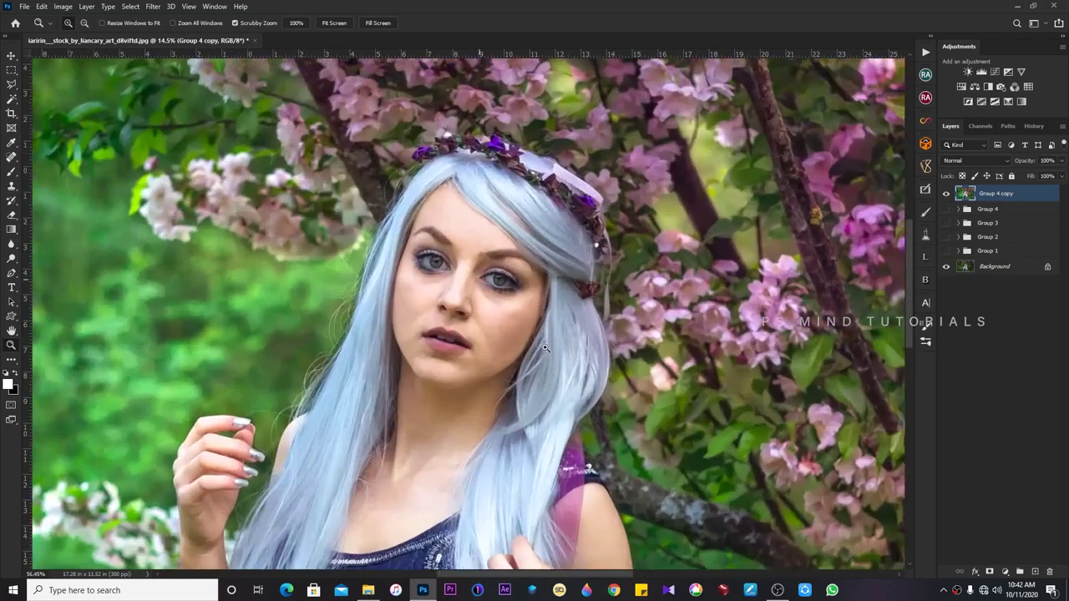
{"action": "scroll", "coordinate": [544, 348], "scroll_direction": "up", "scroll_amount": 2}
{"action": "scroll", "coordinate": [541, 338], "scroll_direction": "up", "scroll_amount": 2}
{"action": "scroll", "coordinate": [534, 317], "scroll_direction": "up", "scroll_amount": 2}
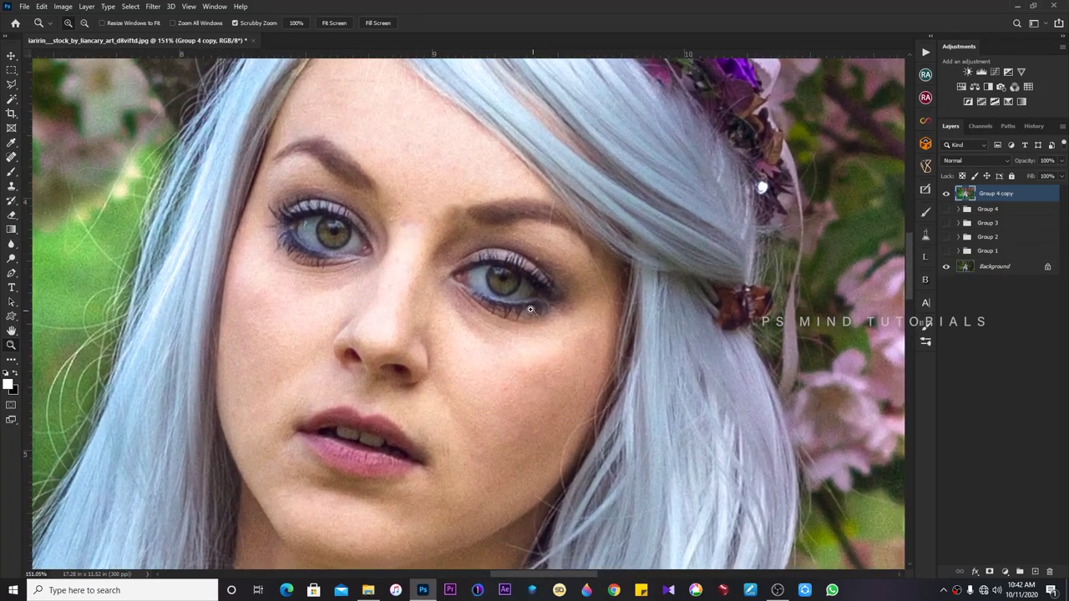
{"action": "scroll", "coordinate": [530, 309], "scroll_direction": "up", "scroll_amount": 1}
{"action": "key", "text": "o"}
{"action": "key", "text": "bracketleft"}
{"action": "key", "text": "bracketleft"}
{"action": "key", "text": "bracketleft"}
{"action": "key", "text": "bracketleft"}
{"action": "key", "text": "bracketleft"}
{"action": "key", "text": "bracketleft"}
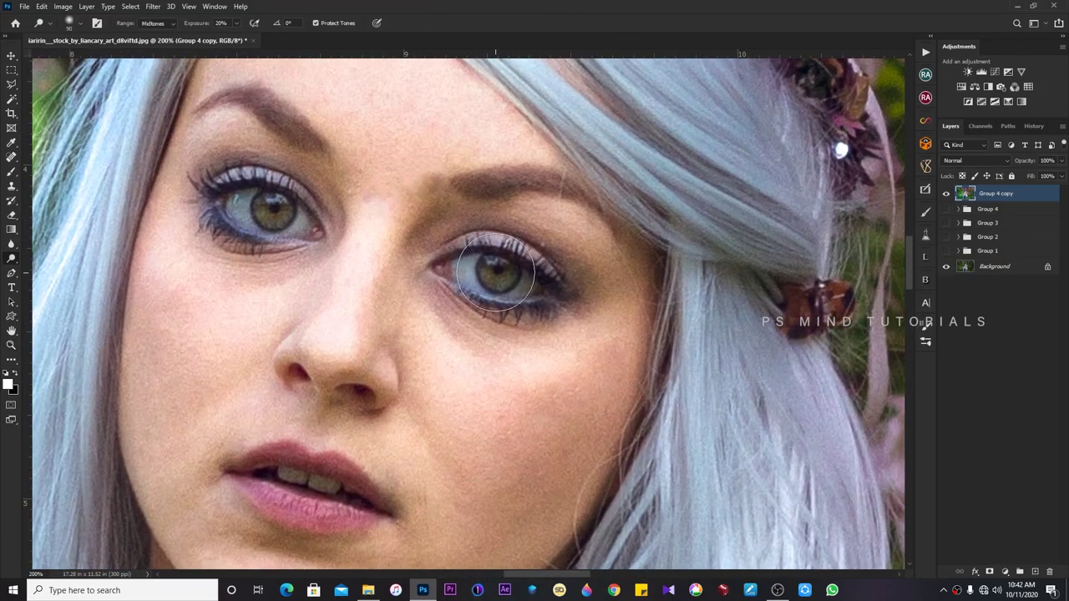
{"action": "left_click_drag", "start_coordinate": [496, 276], "coordinate": [501, 280]}
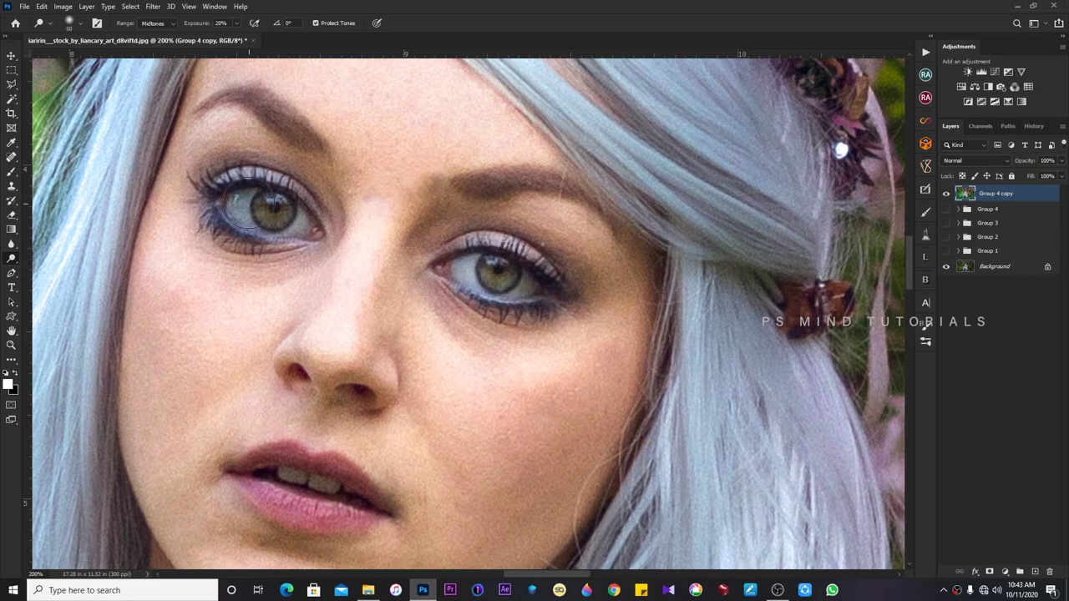
{"action": "left_click_drag", "start_coordinate": [251, 204], "coordinate": [243, 213]}
Duplicate the retouched layer and convert the copy to Black & White.
{"action": "key", "text": "z"}
{"action": "scroll", "coordinate": [541, 349], "scroll_direction": "down", "scroll_amount": 10}
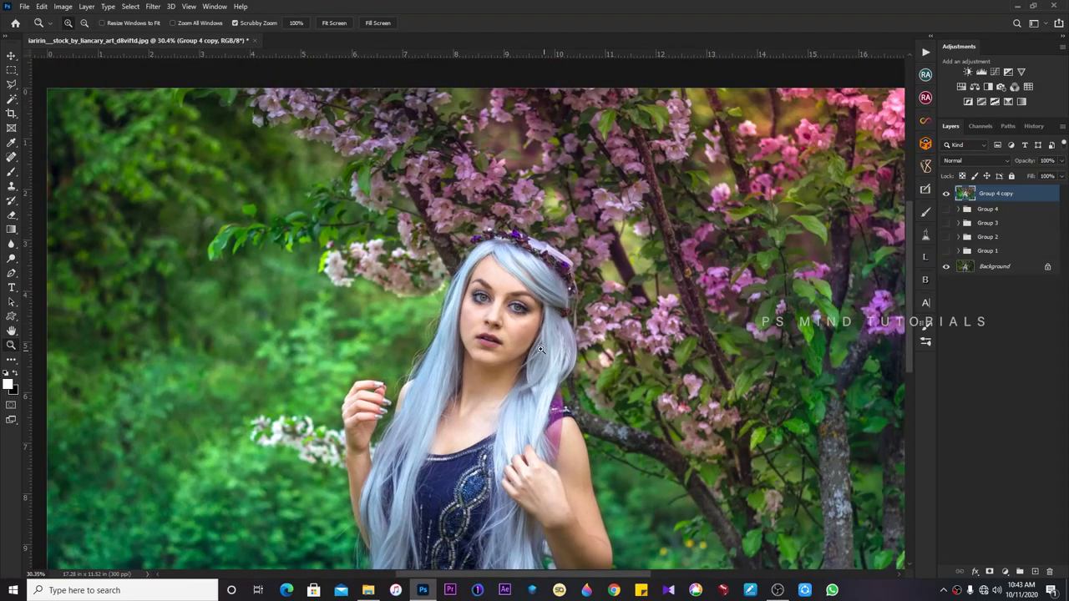
{"action": "scroll", "coordinate": [541, 349], "scroll_direction": "down", "scroll_amount": 2}
{"action": "scroll", "coordinate": [538, 344], "scroll_direction": "up", "scroll_amount": 1}
{"action": "scroll", "coordinate": [528, 331], "scroll_direction": "down", "scroll_amount": 1}
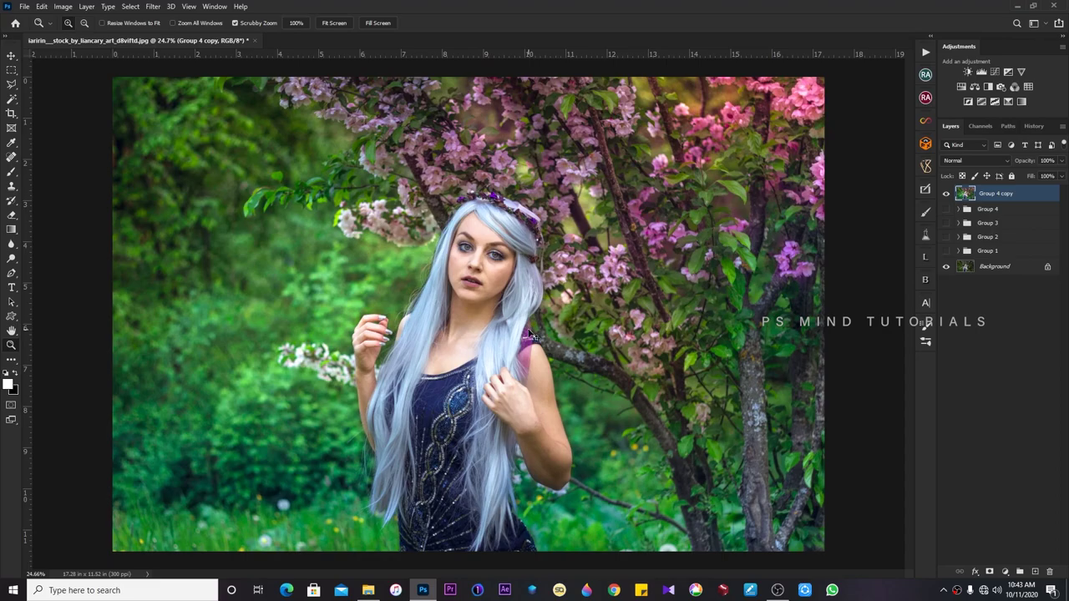
{"action": "key", "text": "ctrl+j"}
{"action": "key", "text": "ctrl+alt+shift+b"}
{"action": "key", "text": "Return"}
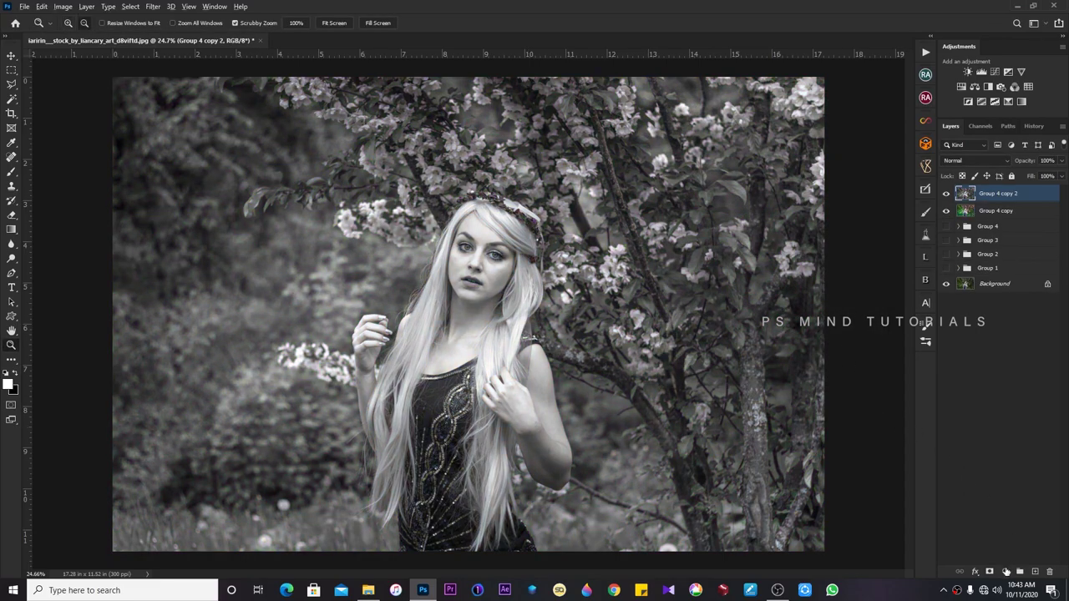
Hide the black-and-white copy behind a black mask and zoom in on the hair.
{"action": "left_click", "coordinate": [1006, 571], "text": "alt"}
{"action": "scroll", "coordinate": [514, 209], "scroll_direction": "up", "scroll_amount": 5}
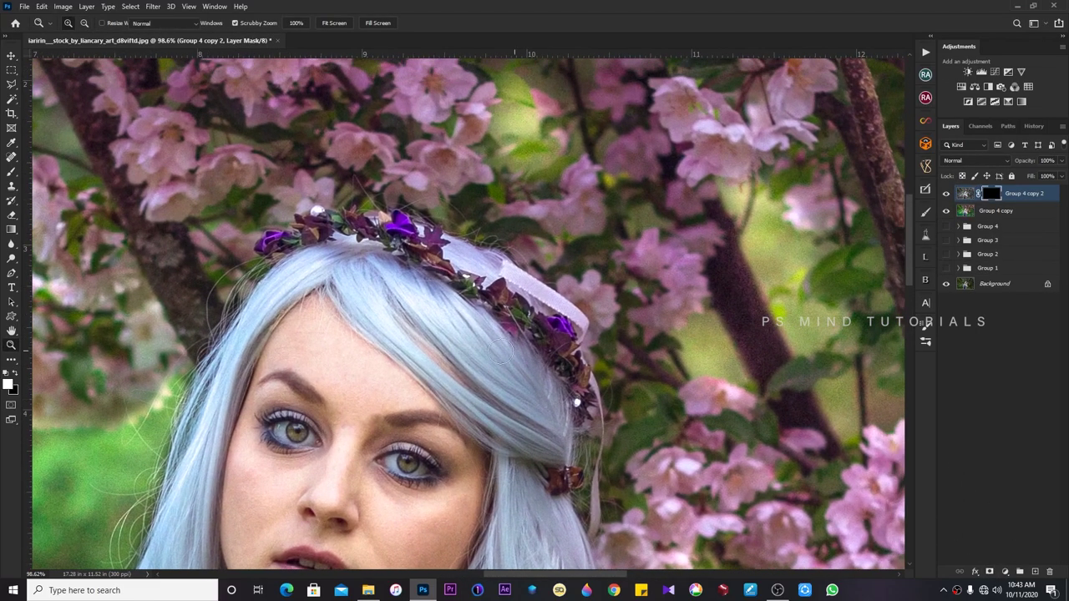
{"action": "key", "text": "b"}
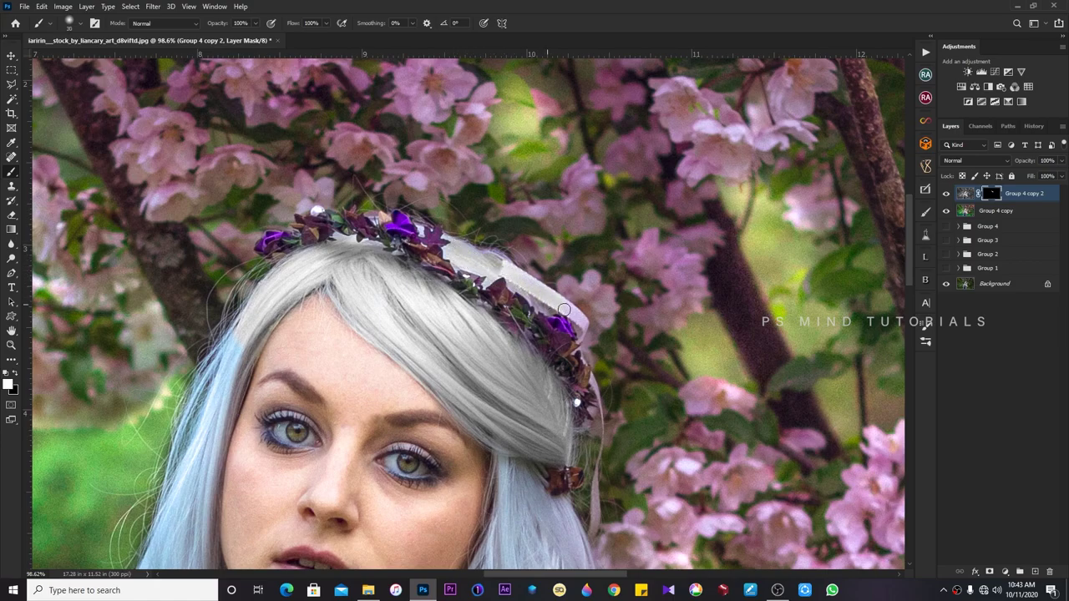
{"action": "key", "text": "z"}
{"action": "left_click", "coordinate": [501, 274], "text": "alt"}
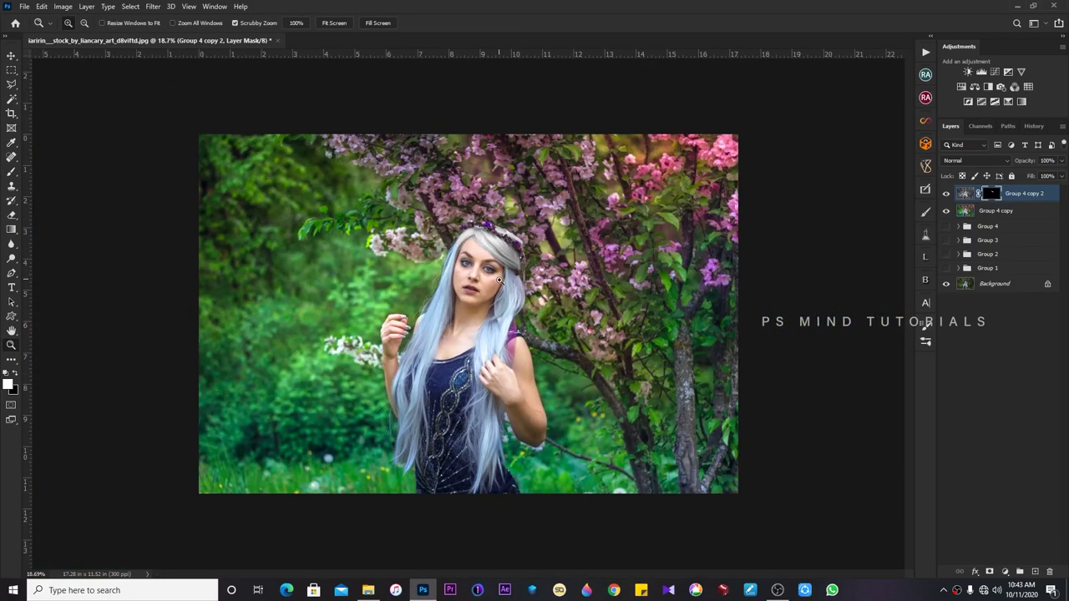
{"action": "left_click_drag", "start_coordinate": [450, 234], "coordinate": [469, 282]}
{"action": "key", "text": "b"}
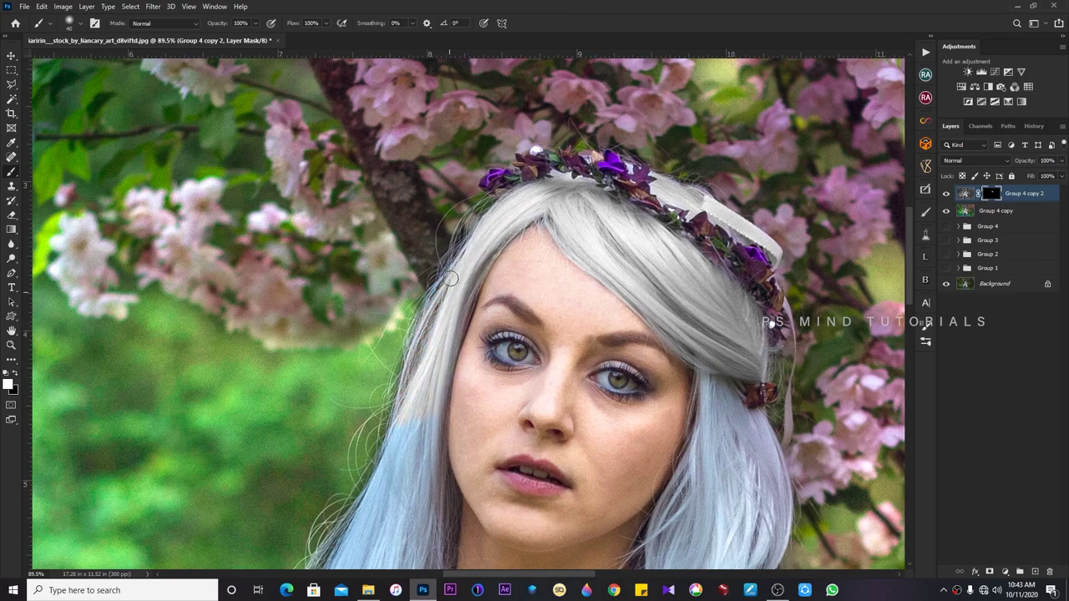
{"action": "mouse_move", "coordinate": [431, 387]}
{"action": "left_mouse_down"}
{"action": "mouse_move", "coordinate": [443, 262]}
{"action": "mouse_move", "coordinate": [419, 328]}
{"action": "left_mouse_up"}
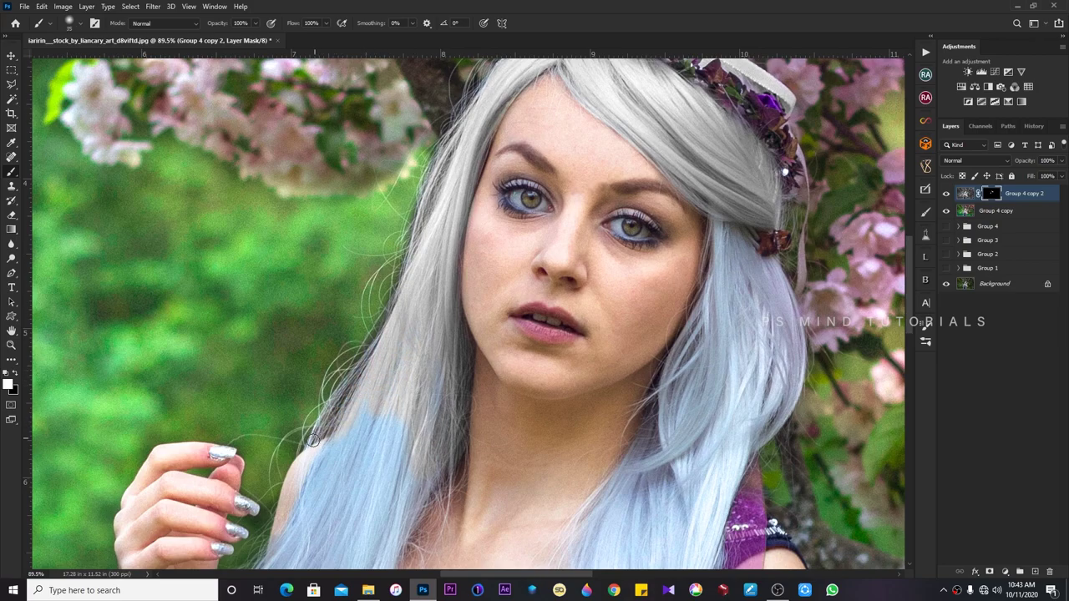
Paint the mask white over the left, shoulder and lower hair strands to turn them grey.
{"action": "left_click_drag", "start_coordinate": [358, 430], "coordinate": [433, 385]}
{"action": "left_click_drag", "start_coordinate": [387, 499], "coordinate": [437, 336]}
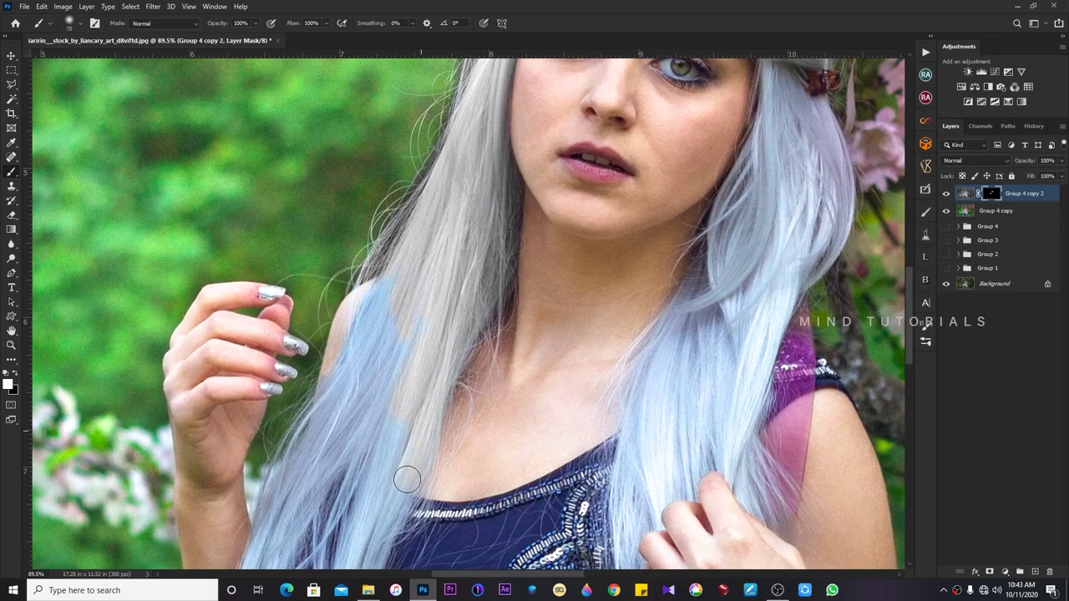
{"action": "mouse_move", "coordinate": [407, 478]}
{"action": "left_mouse_down"}
{"action": "mouse_move", "coordinate": [381, 512]}
{"action": "mouse_move", "coordinate": [385, 298]}
{"action": "mouse_move", "coordinate": [321, 425]}
{"action": "left_mouse_up"}
{"action": "mouse_move", "coordinate": [293, 478]}
{"action": "left_mouse_down"}
{"action": "mouse_move", "coordinate": [370, 381]}
{"action": "mouse_move", "coordinate": [378, 414]}
{"action": "mouse_move", "coordinate": [499, 246]}
{"action": "left_mouse_up"}
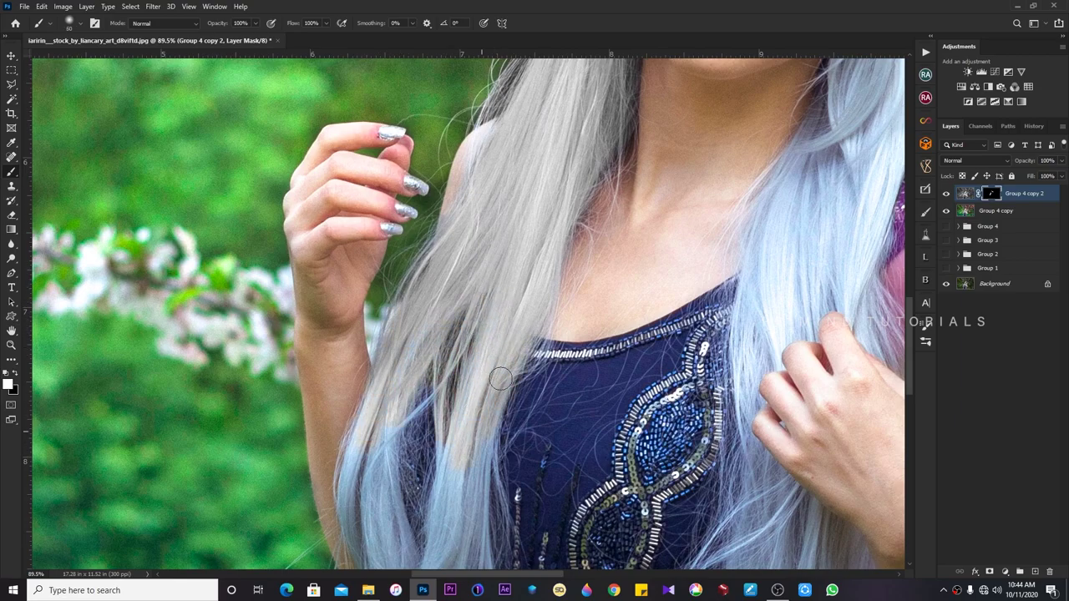
{"action": "left_click_drag", "start_coordinate": [459, 432], "coordinate": [466, 286]}
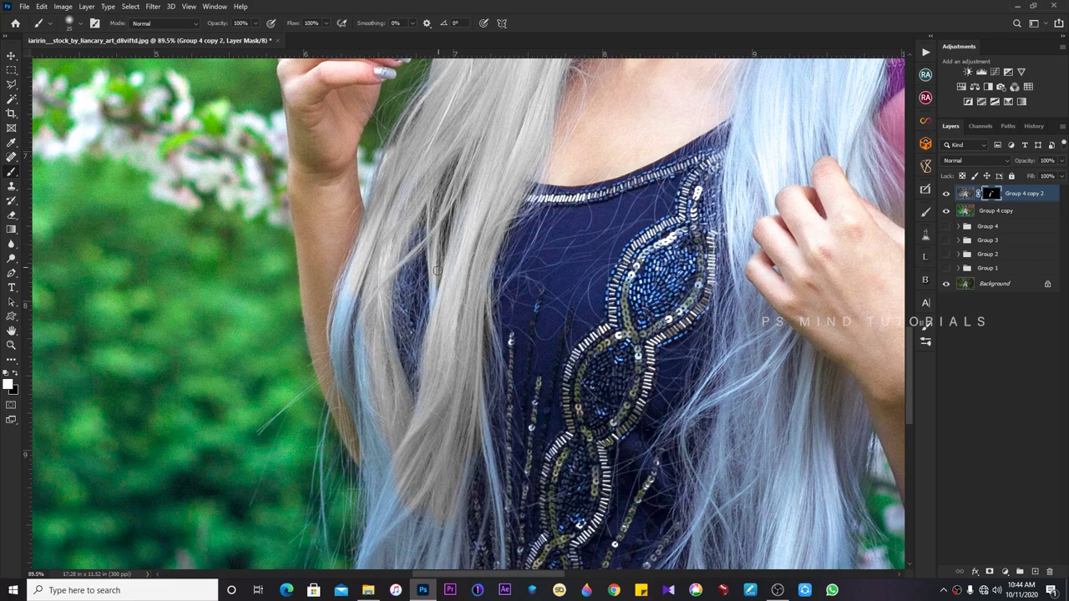
{"action": "left_click_drag", "start_coordinate": [353, 308], "coordinate": [348, 361]}
{"action": "left_click_drag", "start_coordinate": [391, 490], "coordinate": [335, 267]}
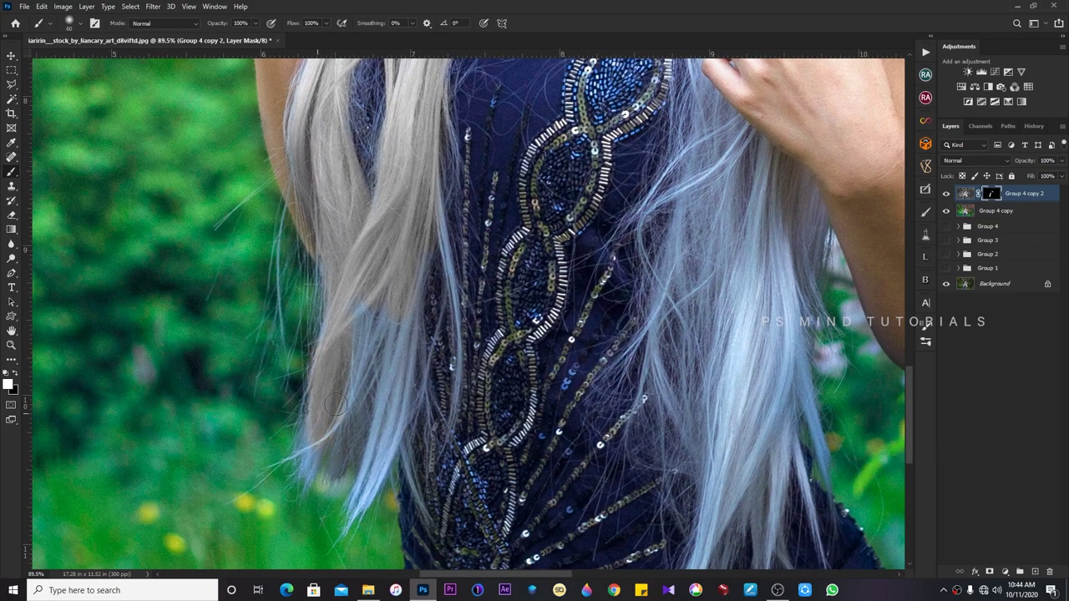
Zoom out to check the grey hair across the whole photo.
{"action": "key", "text": "z"}
{"action": "scroll", "coordinate": [384, 405], "scroll_direction": "down", "scroll_amount": 5}
{"action": "scroll", "coordinate": [455, 407], "scroll_direction": "down", "scroll_amount": 1}
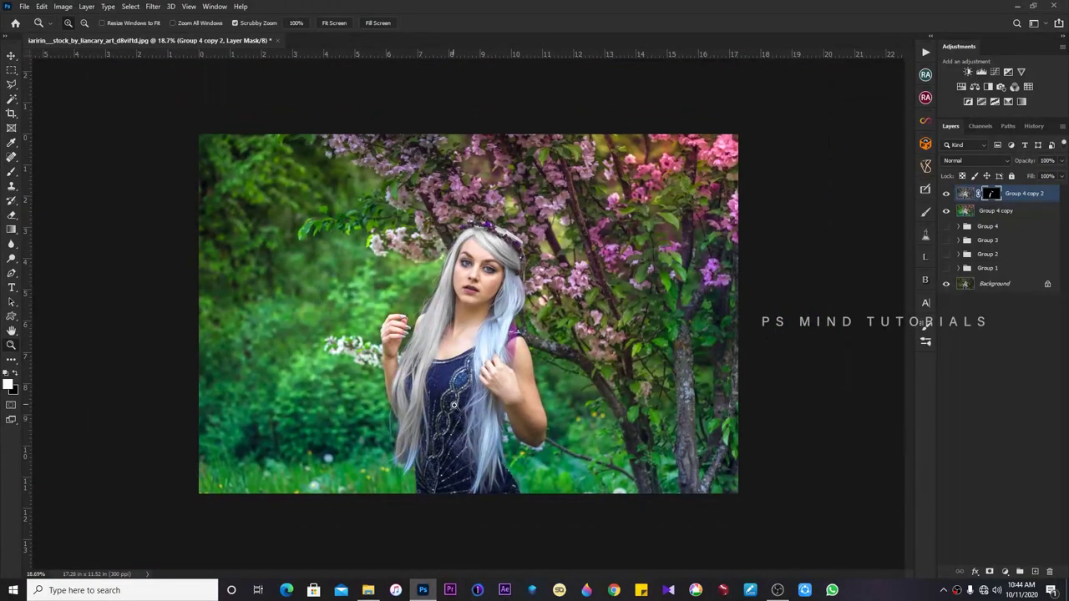
{"action": "scroll", "coordinate": [468, 408], "scroll_direction": "down", "scroll_amount": 2}
{"action": "scroll", "coordinate": [435, 315], "scroll_direction": "up", "scroll_amount": 10}
{"action": "scroll", "coordinate": [459, 339], "scroll_direction": "down", "scroll_amount": 7}
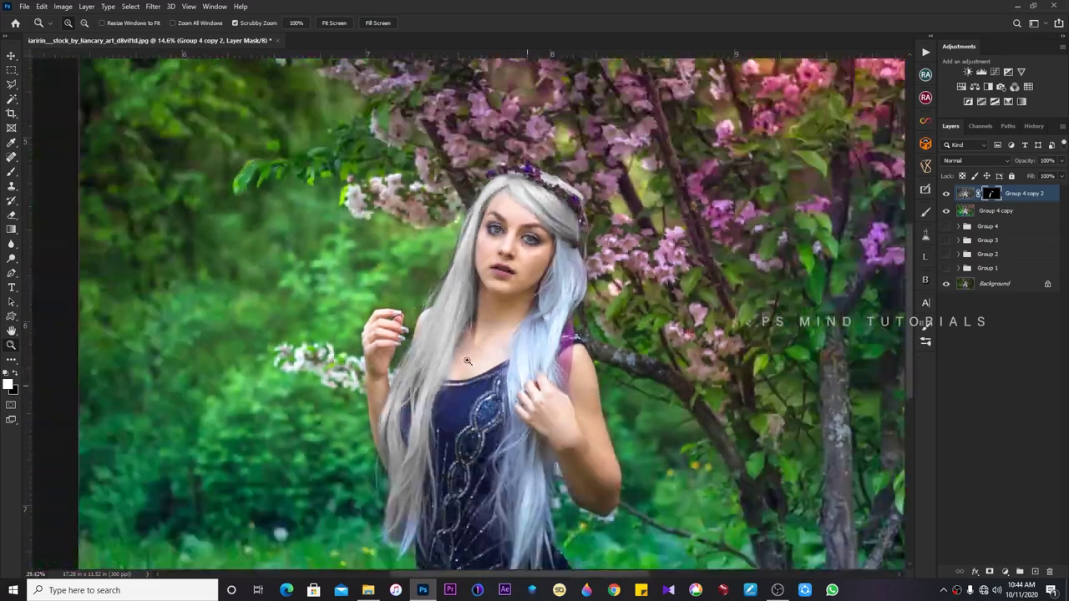
{"action": "scroll", "coordinate": [481, 363], "scroll_direction": "down", "scroll_amount": 2}
Undo the mask and set Camera Raw Color Mixer Blue Saturation to -76.
{"action": "scroll", "coordinate": [456, 381], "scroll_direction": "up", "scroll_amount": 2}
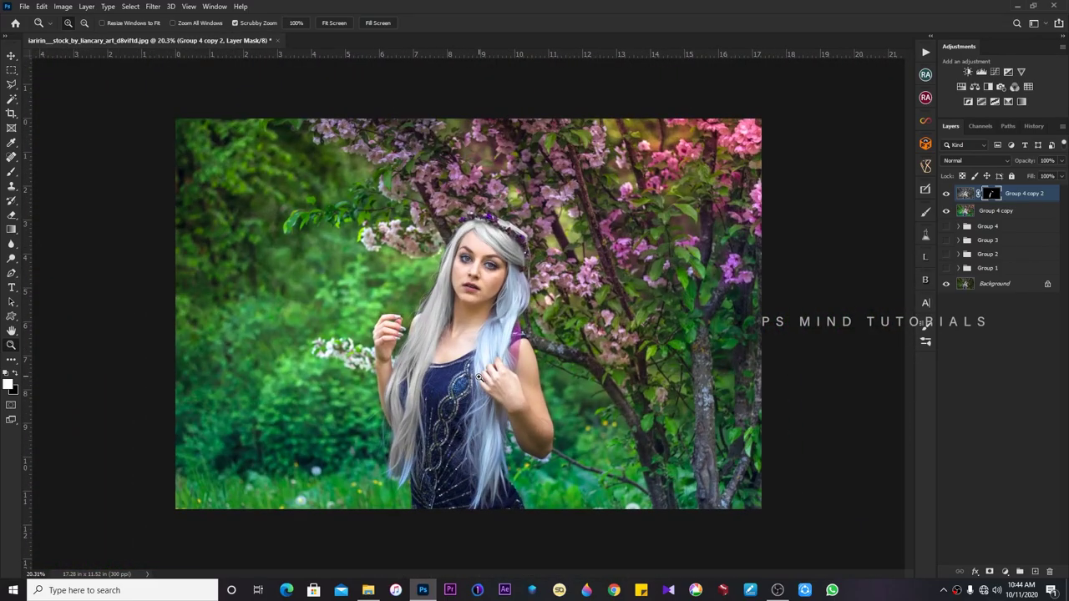
{"action": "key", "text": "ctrl+z"}
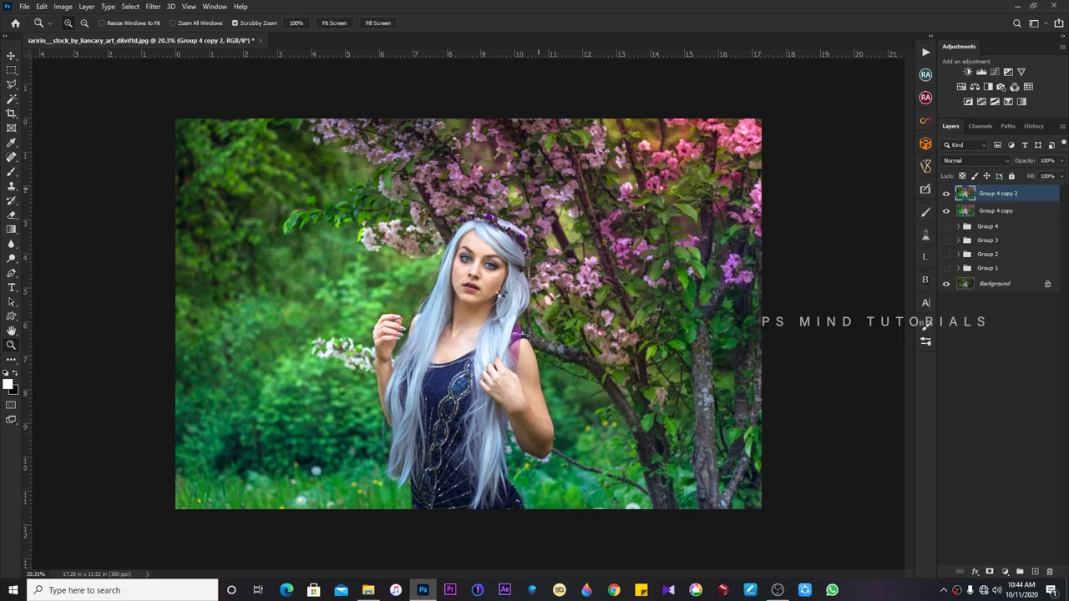
{"action": "key", "text": "ctrl+shift+a"}
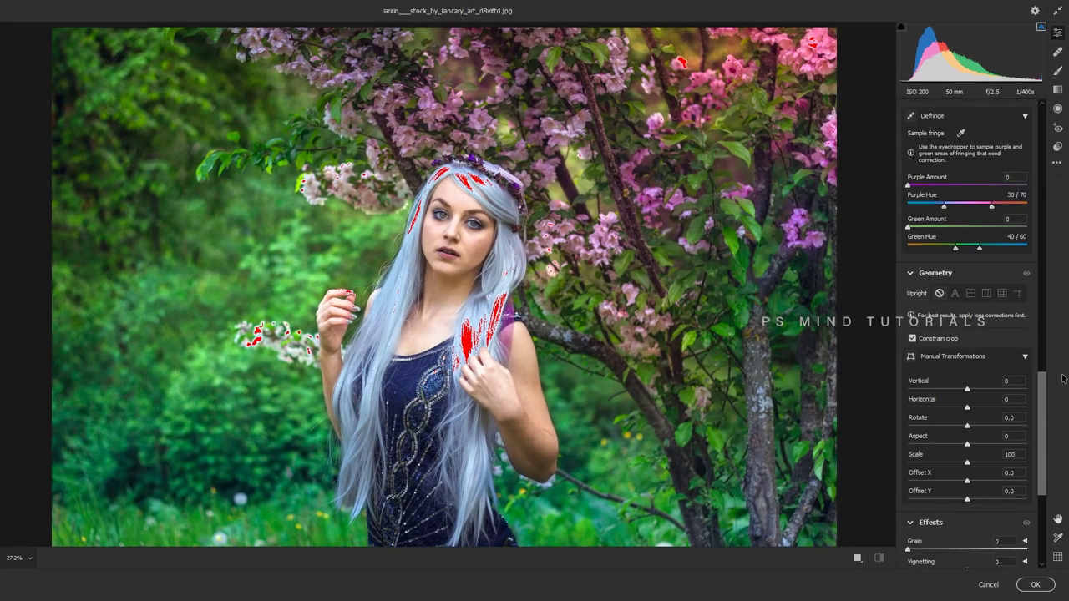
{"action": "left_click_drag", "start_coordinate": [1041, 381], "coordinate": [1027, 278]}
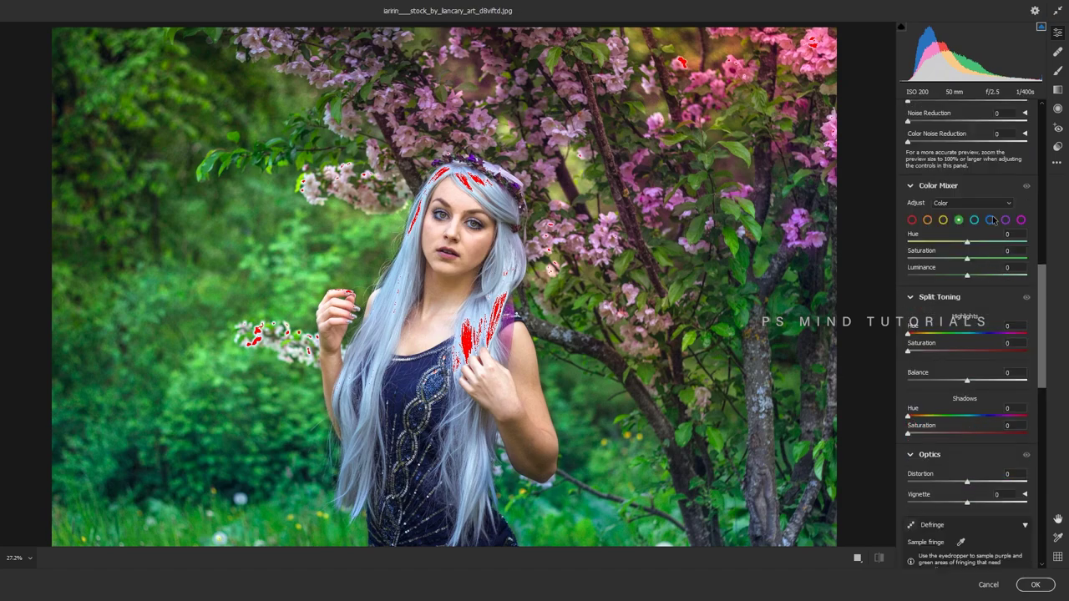
{"action": "left_click", "coordinate": [990, 220]}
{"action": "left_click", "coordinate": [932, 259]}
{"action": "left_click_drag", "start_coordinate": [927, 260], "coordinate": [922, 246]}
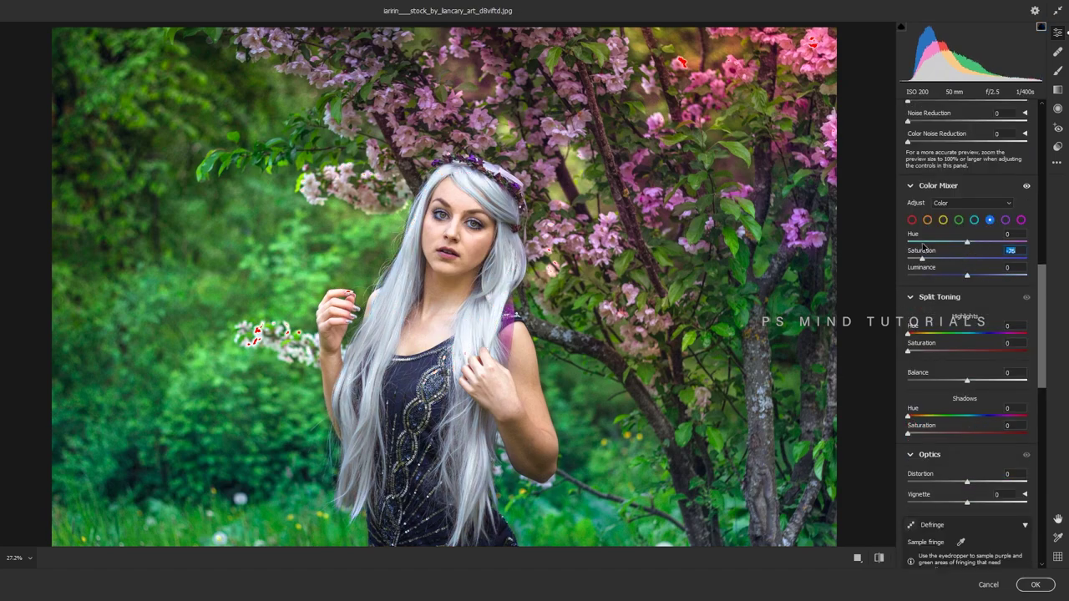
{"action": "key", "text": "Return"}
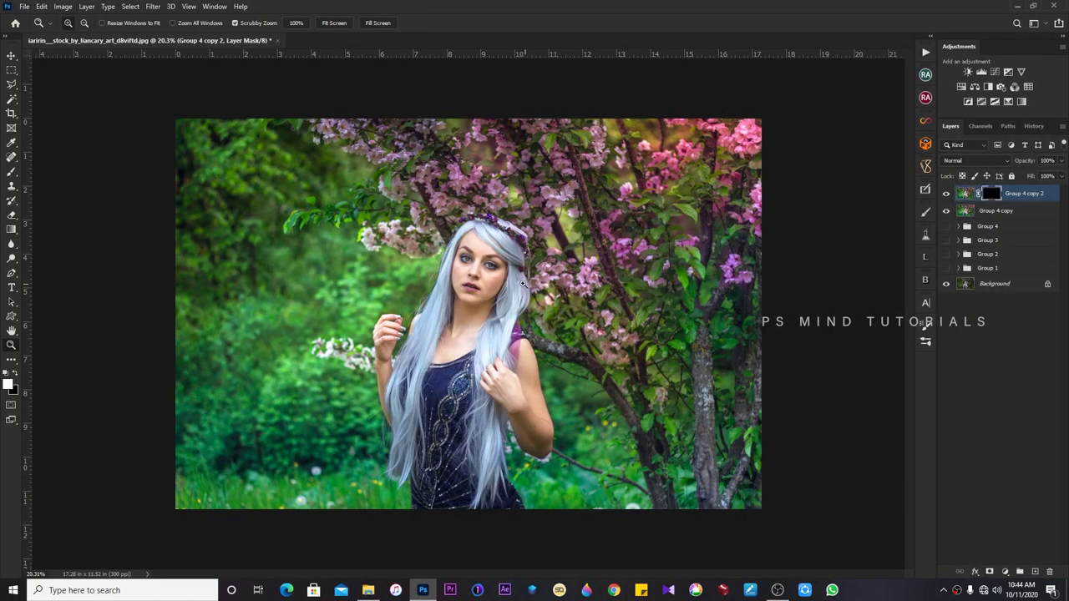
Zoom in on the woman and enlarge the Brush for painting the hair mask.
{"action": "left_click_drag", "start_coordinate": [522, 283], "coordinate": [538, 312]}
{"action": "key", "text": "b"}
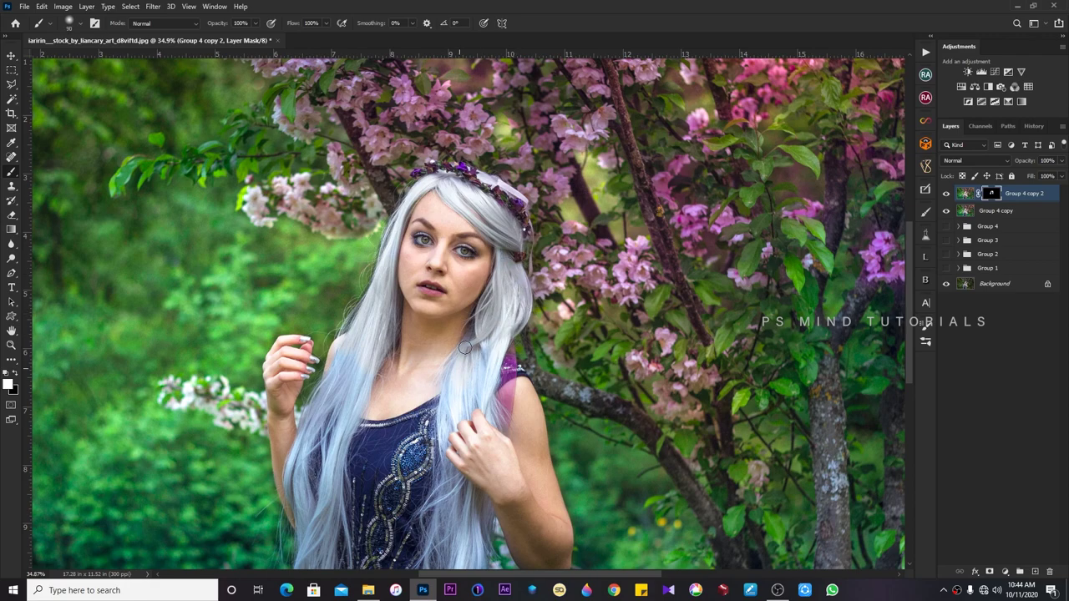
{"action": "key", "text": "bracketright"}
{"action": "key", "text": "bracketright"}
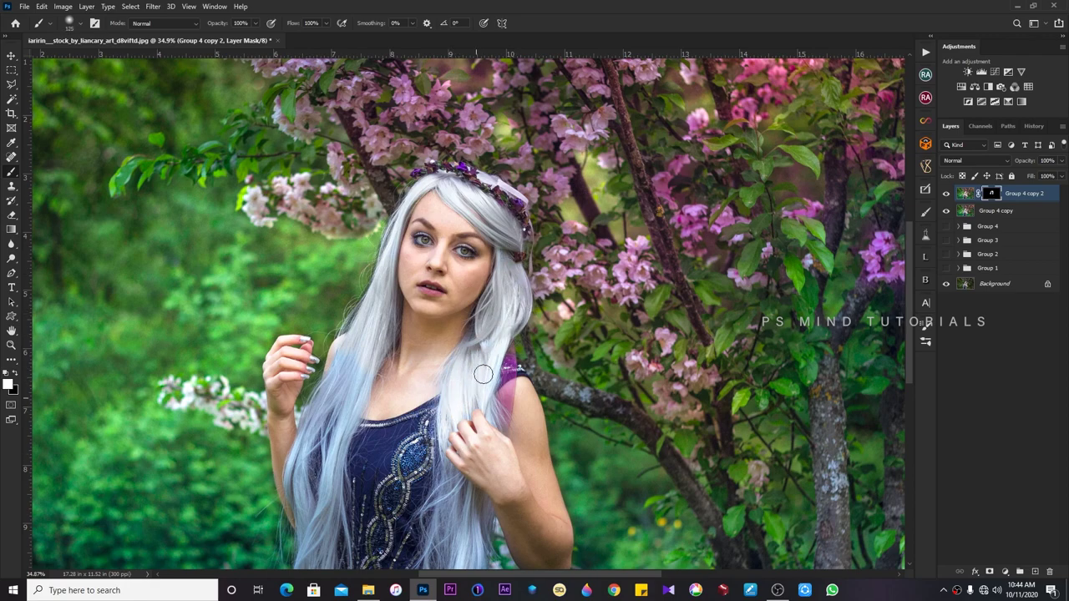
{"action": "scroll", "coordinate": [492, 409], "scroll_direction": "down", "scroll_amount": 2}
{"action": "scroll", "coordinate": [488, 359], "scroll_direction": "down", "scroll_amount": 2}
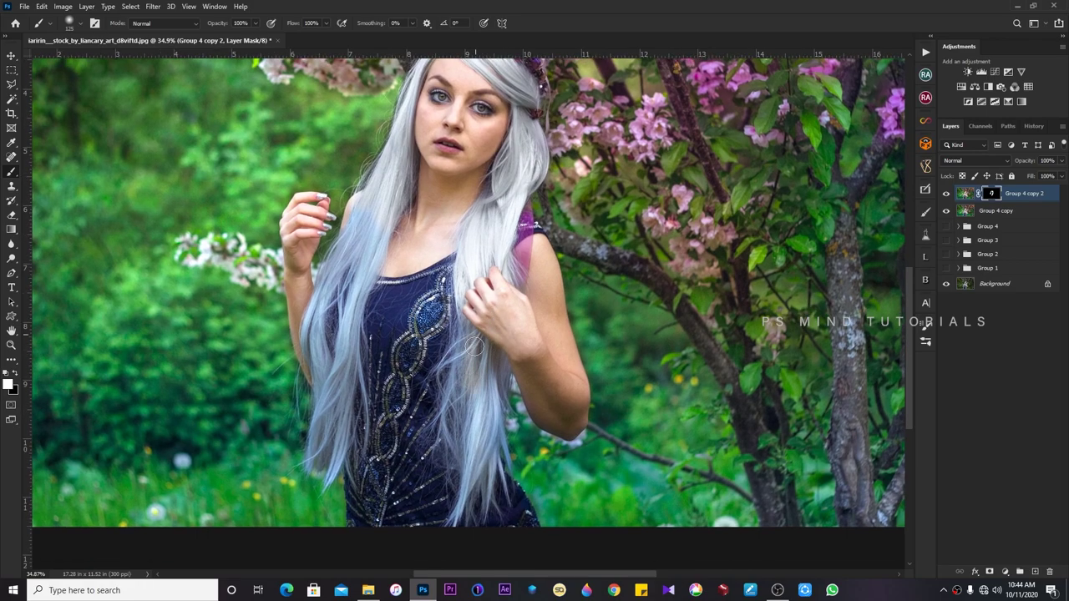
{"action": "key", "text": "bracketright"}
{"action": "key", "text": "bracketright"}
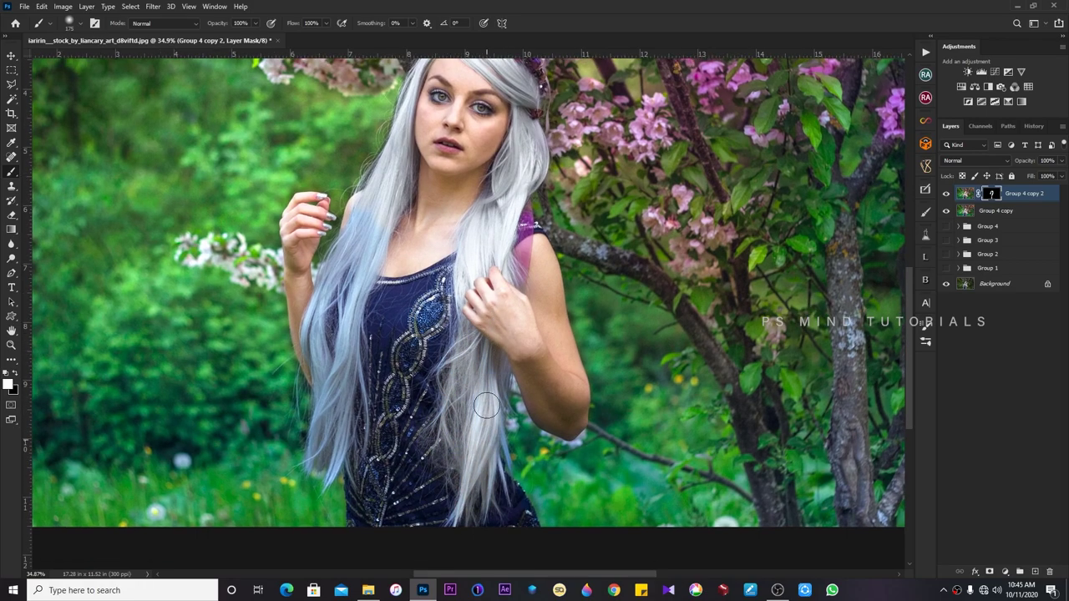
{"action": "key", "text": "bracketleft"}
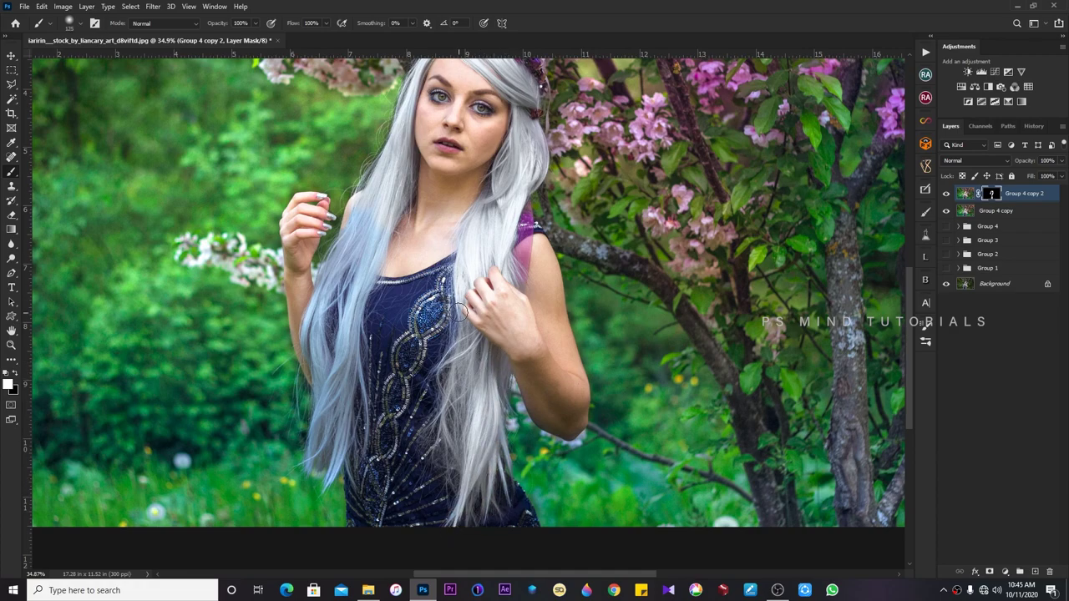
Paint the left edge, lower strands and hair ends silver, then zoom out and compare.
{"action": "left_click_drag", "start_coordinate": [366, 213], "coordinate": [318, 378]}
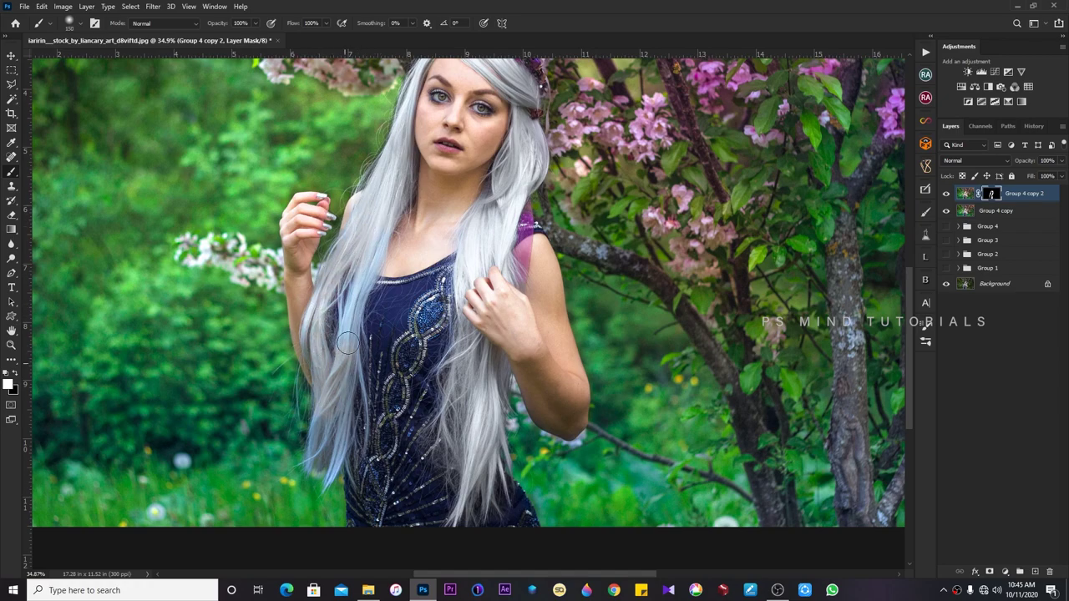
{"action": "left_click_drag", "start_coordinate": [322, 365], "coordinate": [359, 293]}
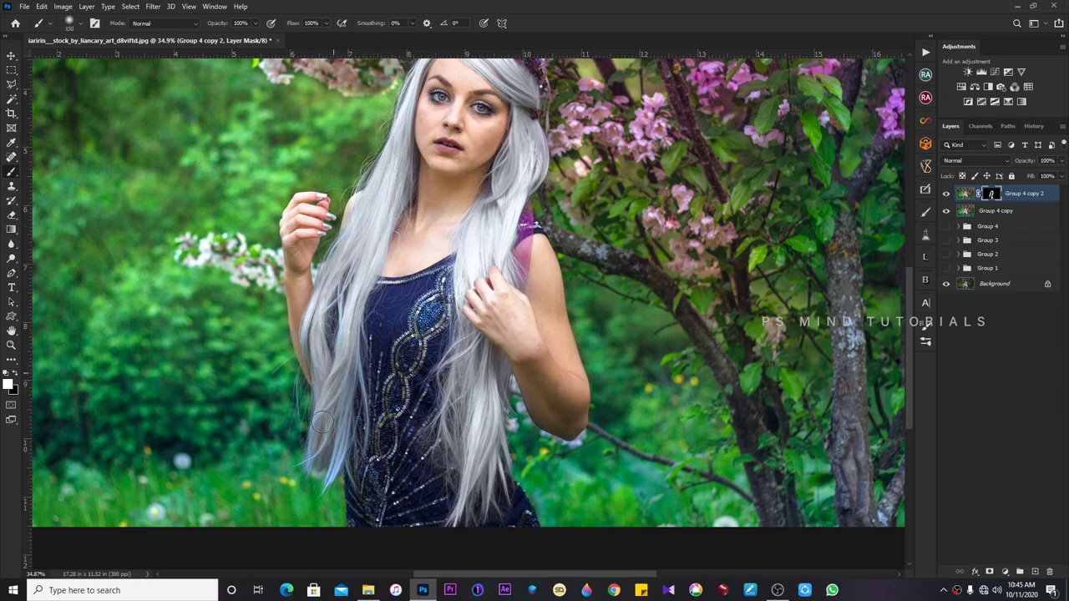
{"action": "left_click_drag", "start_coordinate": [325, 476], "coordinate": [335, 466]}
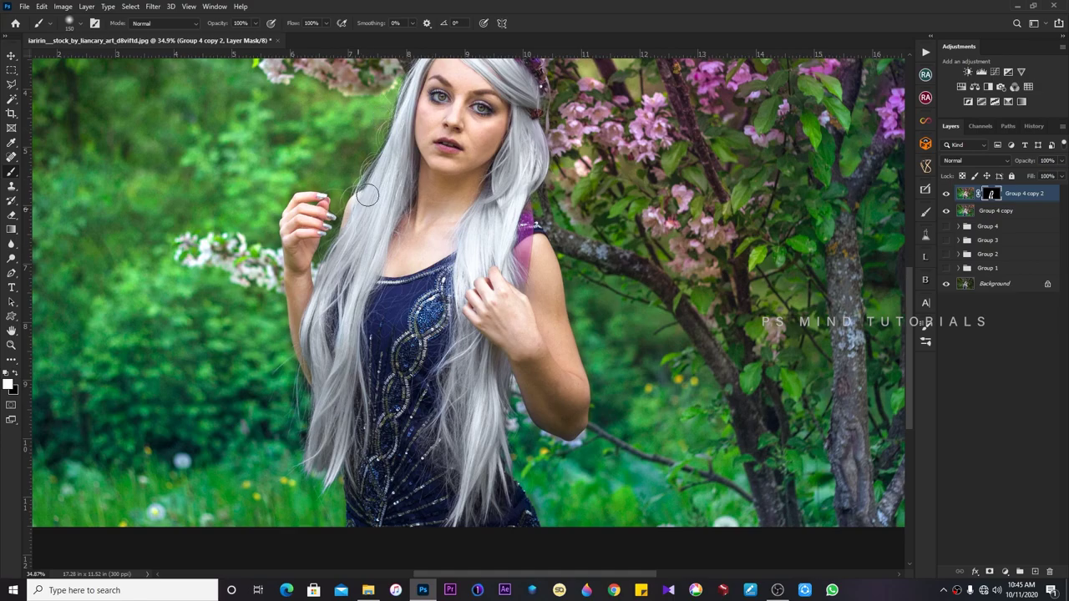
{"action": "key", "text": "z"}
{"action": "key", "text": "ctrl+minus"}
{"action": "key", "text": "ctrl+minus"}
{"action": "key", "text": "ctrl+minus"}
{"action": "mouse_move", "coordinate": [497, 372]}
{"action": "left_mouse_down"}
{"action": "mouse_move", "coordinate": [494, 390]}
{"action": "mouse_move", "coordinate": [821, 282]}
{"action": "left_mouse_up"}
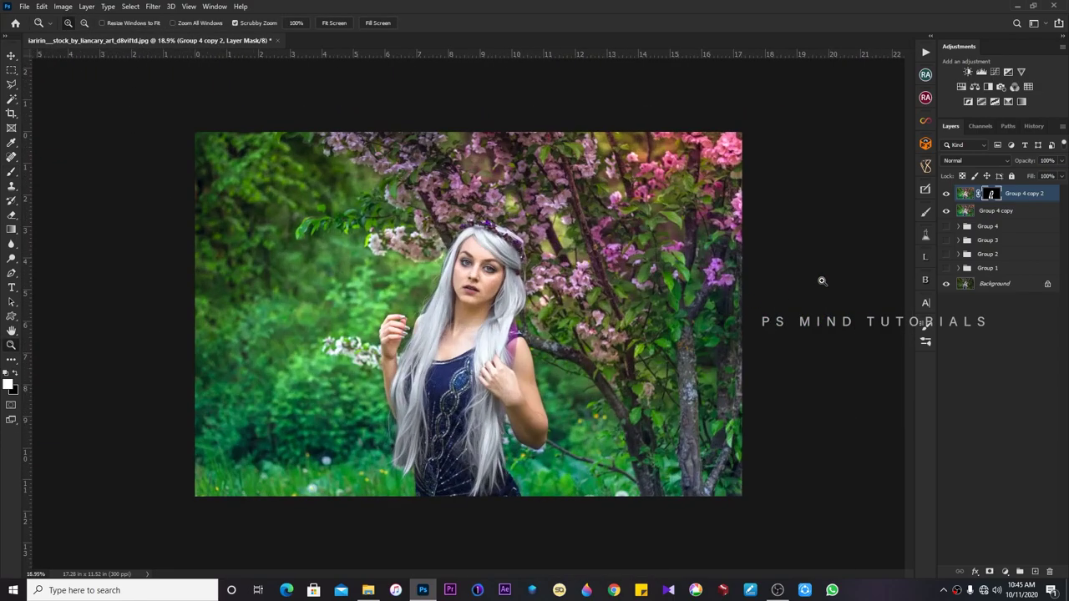
{"action": "left_click", "coordinate": [995, 210], "text": "shift"}
Merge the hair layer down and toggle its visibility to compare before and after.
{"action": "key", "text": "ctrl+e"}
{"action": "left_click", "coordinate": [946, 194]}
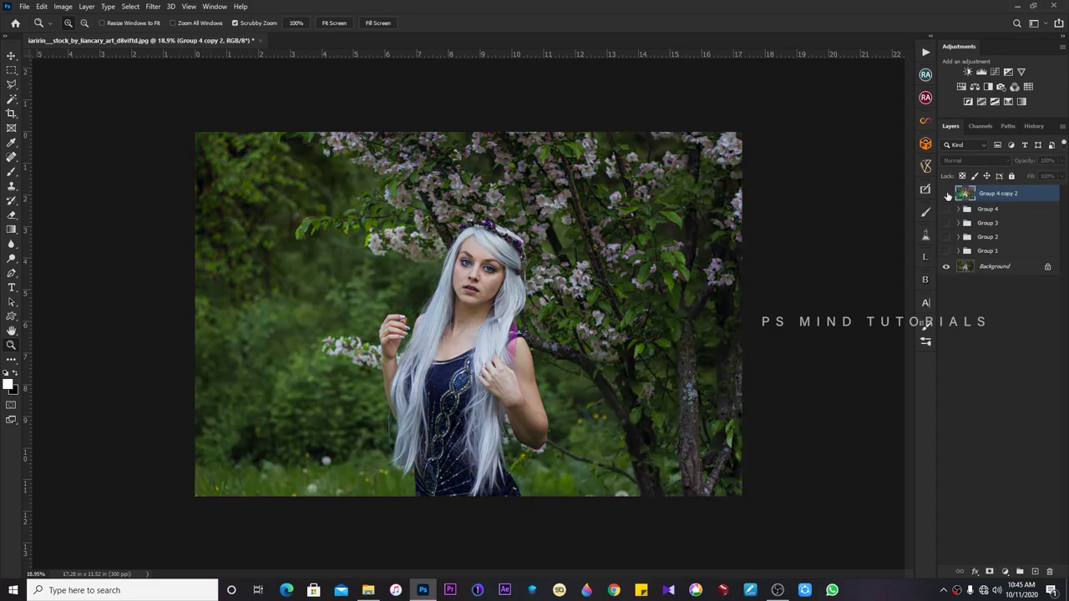
{"action": "left_click", "coordinate": [945, 194]}
{"action": "left_click", "coordinate": [947, 194]}
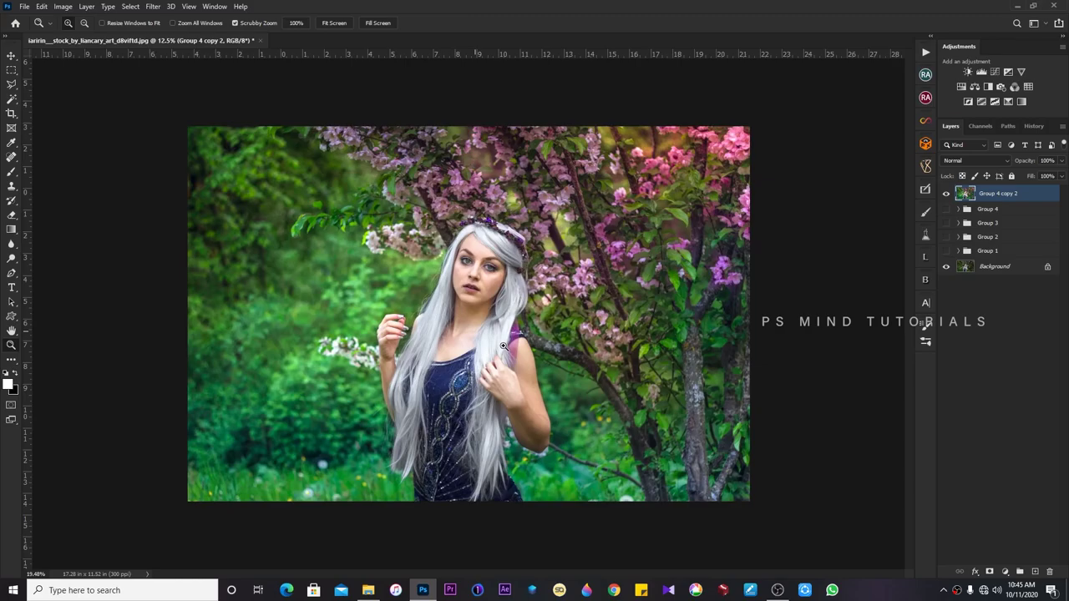
Zoom in on the dress and set up the Dodge tool with a 400 px brush.
{"action": "mouse_move", "coordinate": [507, 344]}
{"action": "left_mouse_down"}
{"action": "mouse_move", "coordinate": [512, 356]}
{"action": "mouse_move", "coordinate": [527, 296]}
{"action": "left_mouse_up"}
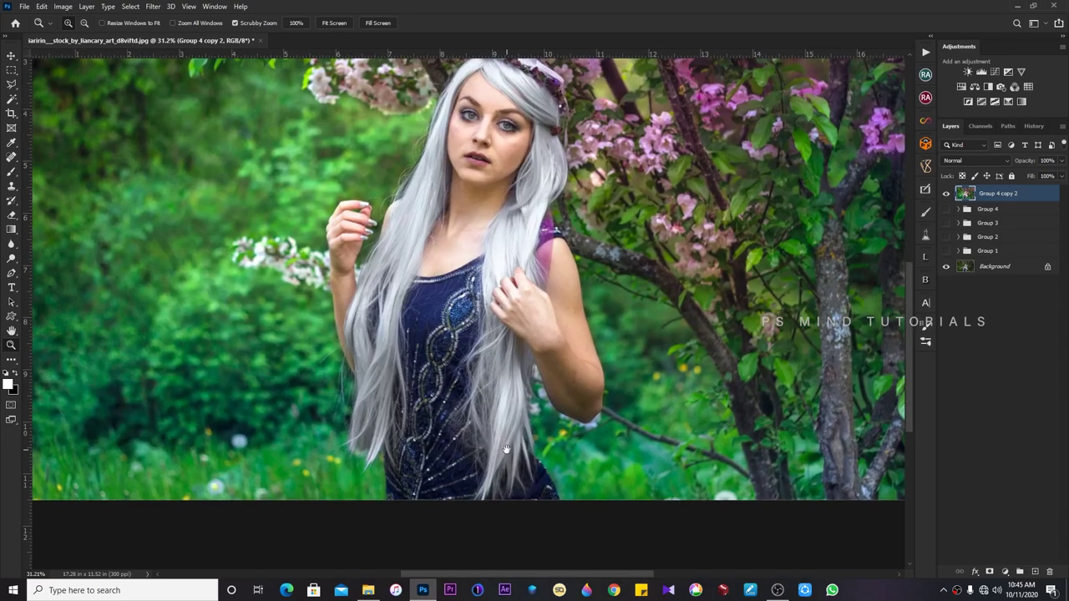
{"action": "left_click_drag", "start_coordinate": [499, 390], "coordinate": [443, 385]}
{"action": "key", "text": "o"}
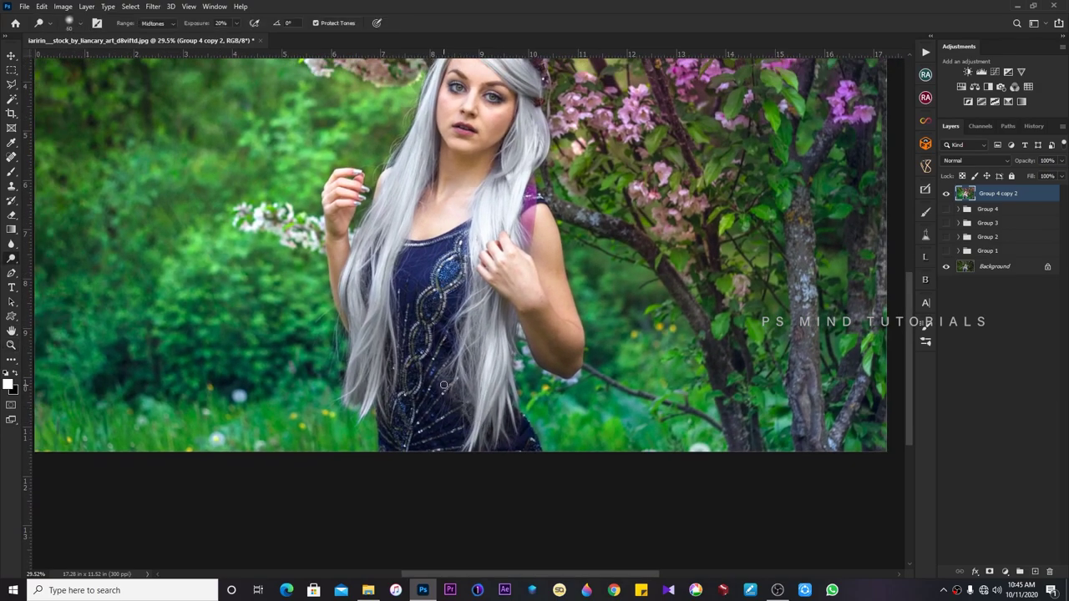
{"action": "key", "text": "bracketright"}
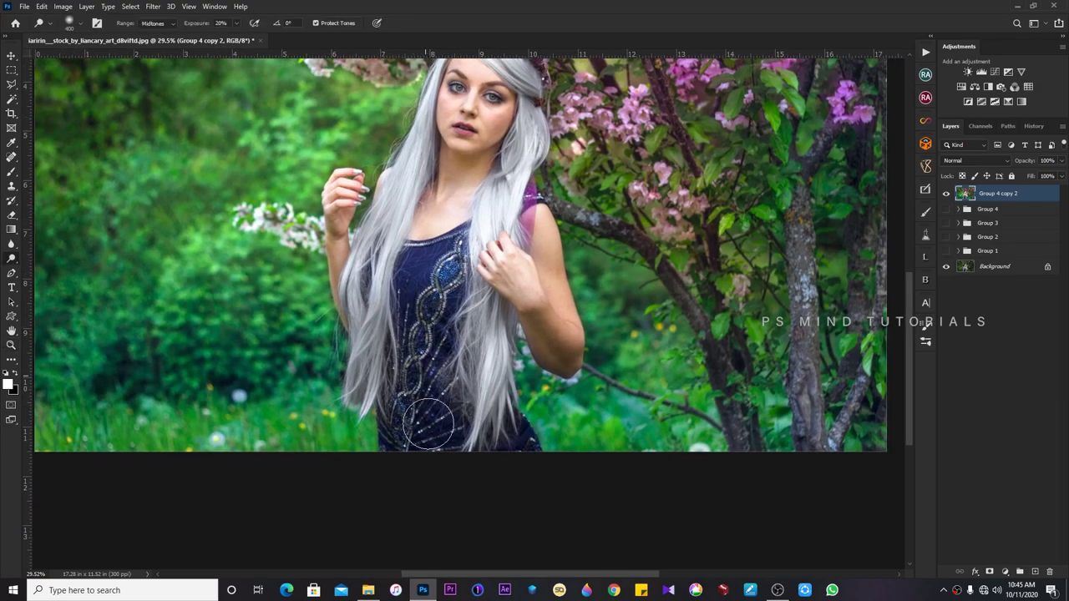
Quick-Mask the lower dress and lift it with Curves from 121 to 131.
{"action": "key", "text": "q"}
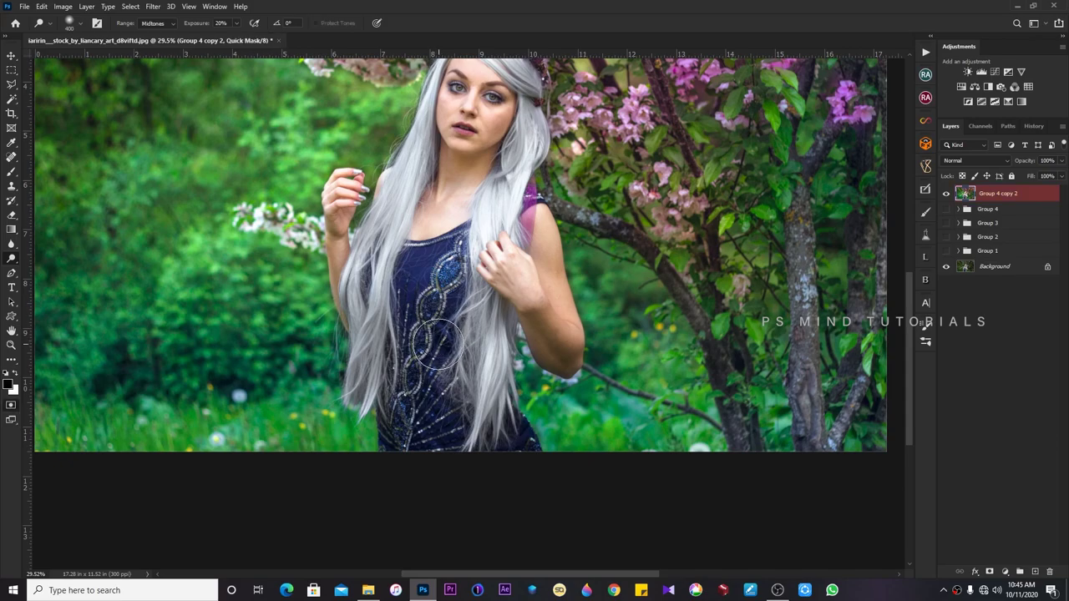
{"action": "key", "text": "b"}
{"action": "mouse_move", "coordinate": [430, 322]}
{"action": "left_mouse_down"}
{"action": "mouse_move", "coordinate": [447, 453]}
{"action": "mouse_move", "coordinate": [584, 454]}
{"action": "left_mouse_up"}
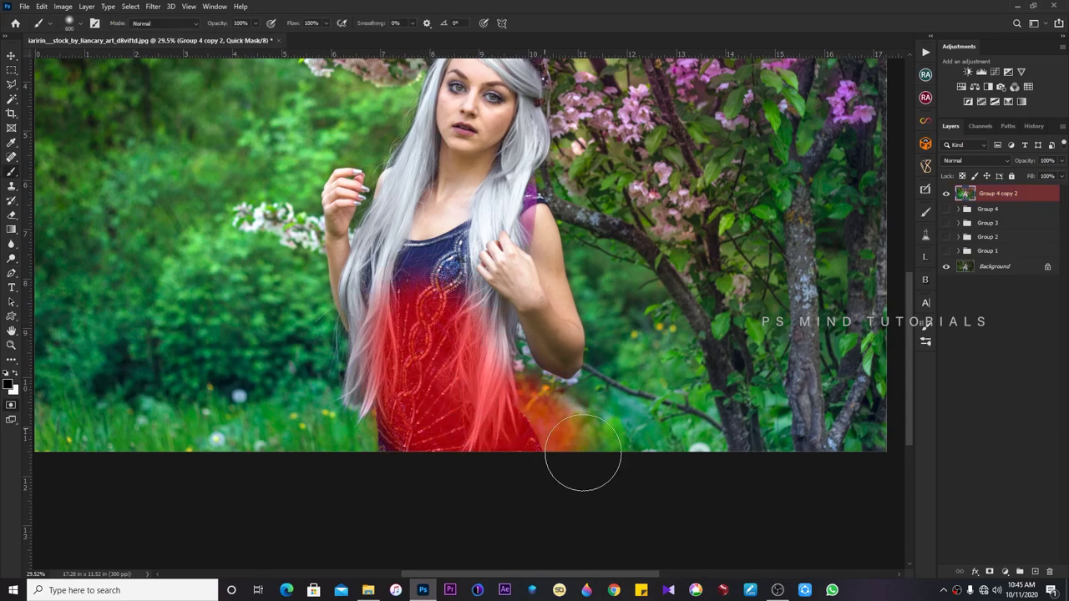
{"action": "key", "text": "q"}
{"action": "key", "text": "ctrl+m"}
{"action": "left_click_drag", "start_coordinate": [782, 181], "coordinate": [783, 174]}
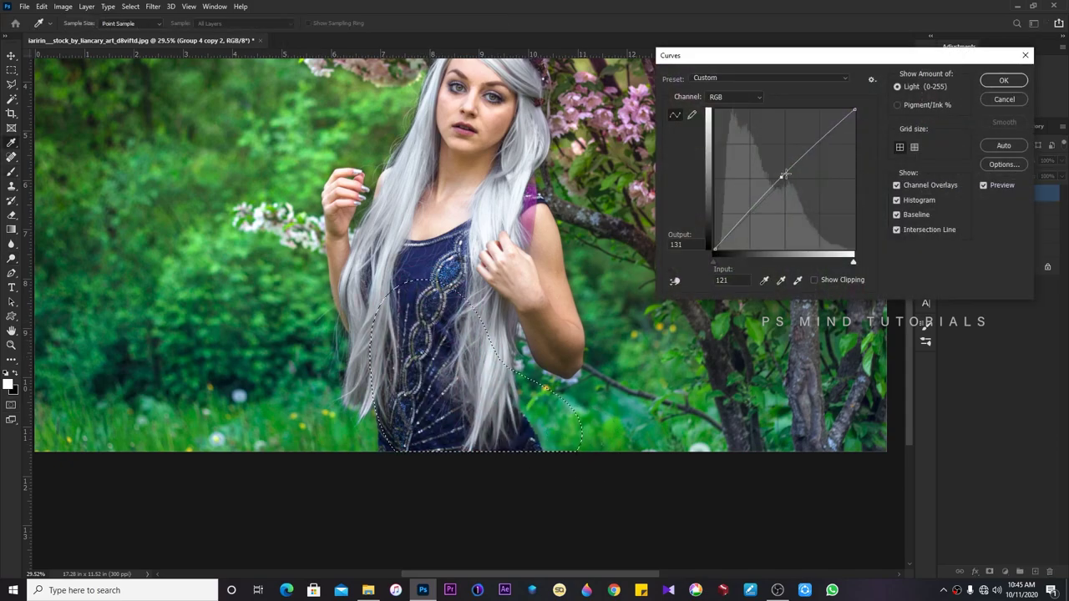
{"action": "key", "text": "Return"}
{"action": "key", "text": "z"}
{"action": "left_click", "coordinate": [541, 366], "text": "alt"}
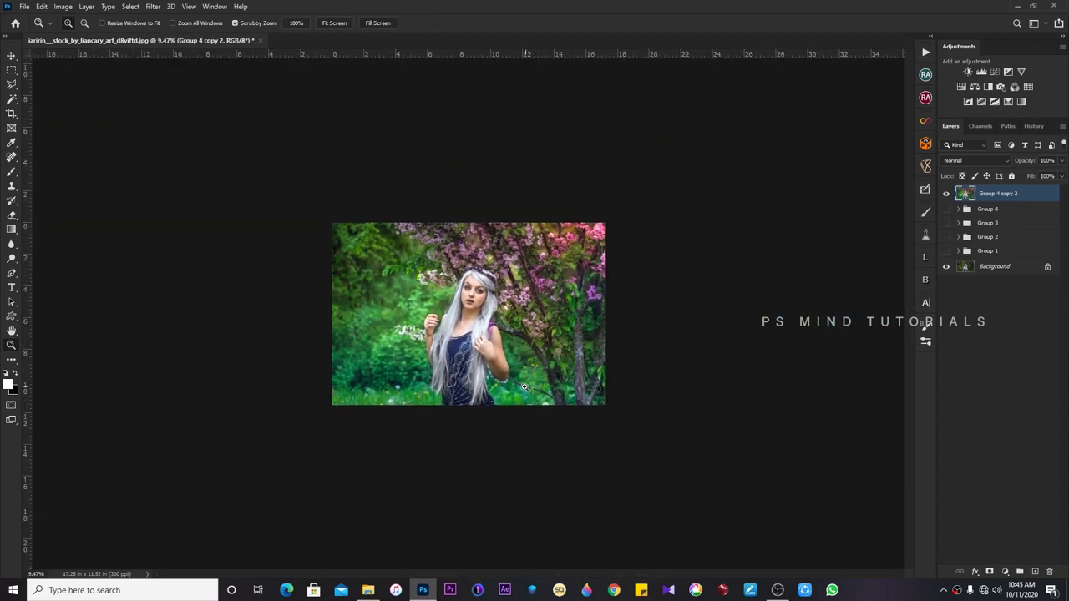
Duplicate the image layer as Group 4 copy 3 and open the Camera Raw Filter.
{"action": "left_click_drag", "start_coordinate": [437, 391], "coordinate": [490, 411]}
{"action": "key", "text": "ctrl+j"}
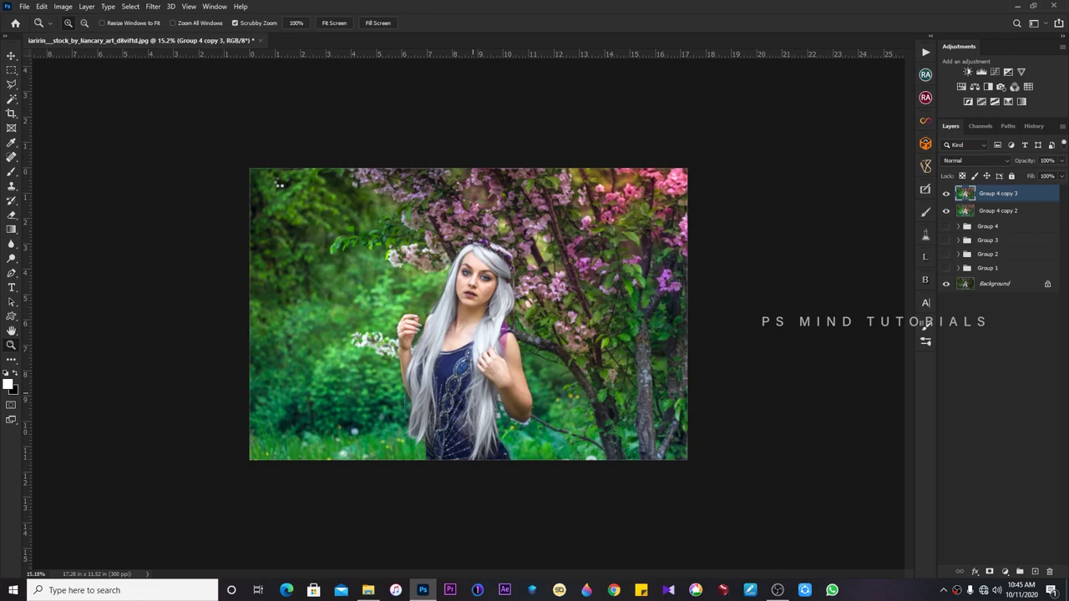
{"action": "key", "text": "ctrl+shift+a"}
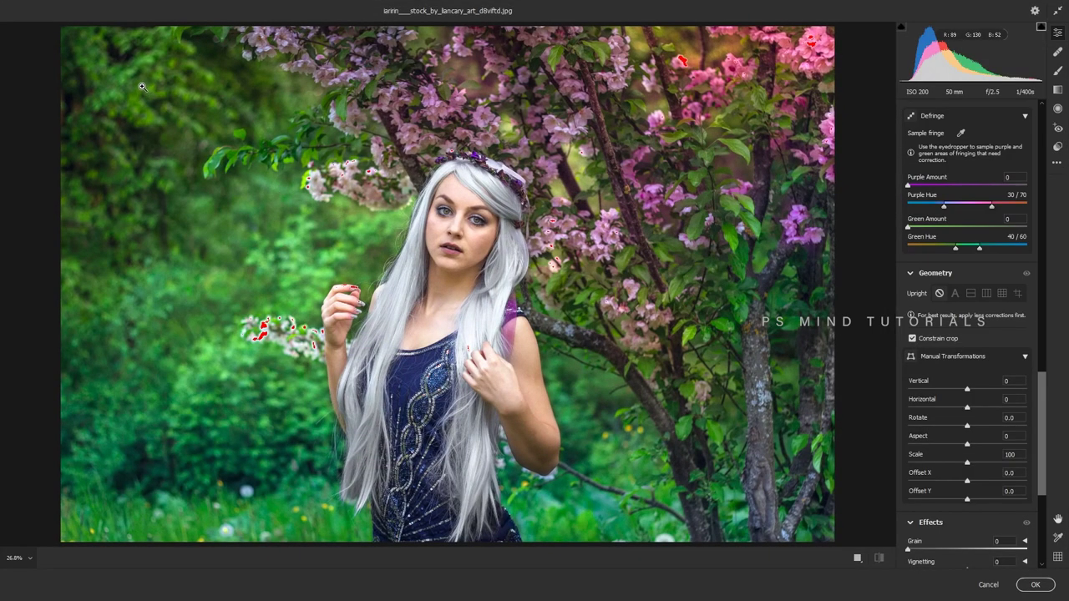
Add a top-left foliage radial with adjusted temperature, pale yellow colour and slightly raised exposure.
{"action": "key", "text": "j"}
{"action": "left_click_drag", "start_coordinate": [137, 83], "coordinate": [250, 180]}
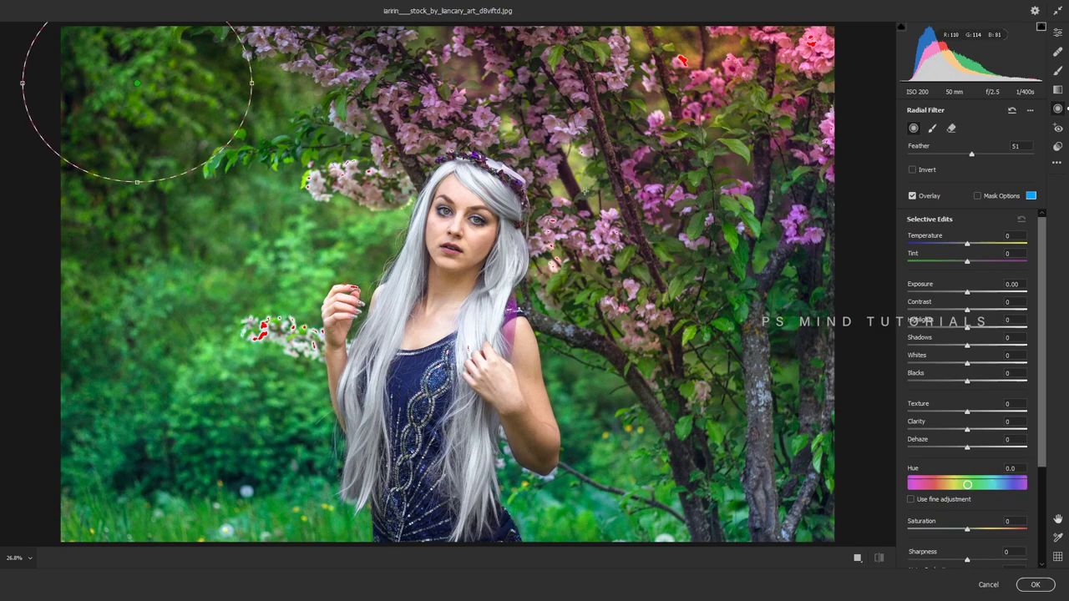
{"action": "left_click_drag", "start_coordinate": [978, 244], "coordinate": [949, 247]}
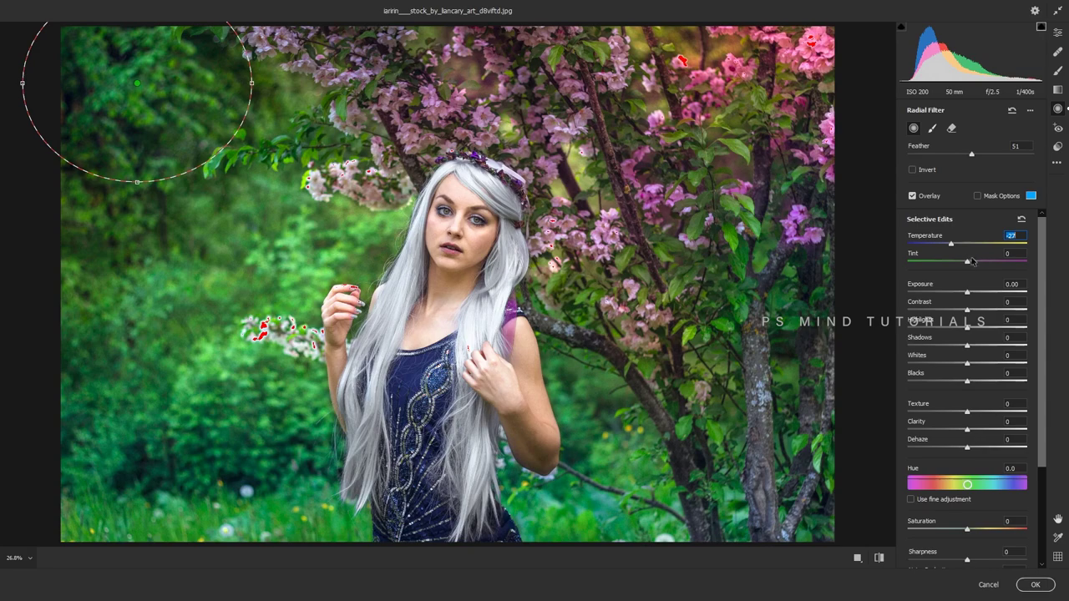
{"action": "scroll", "coordinate": [1045, 284], "scroll_direction": "down", "scroll_amount": 3}
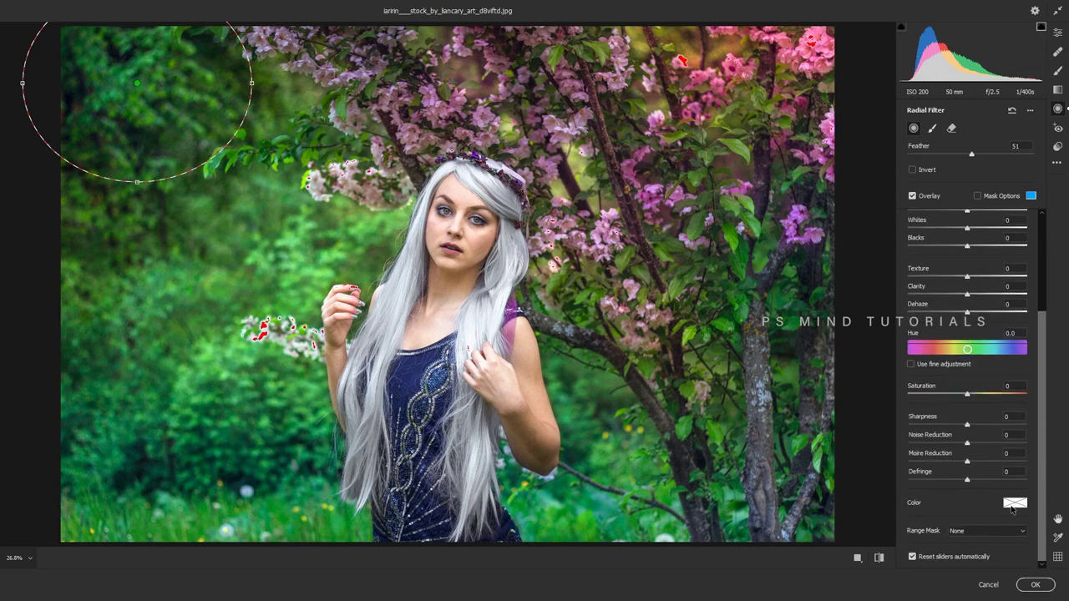
{"action": "left_click", "coordinate": [1015, 502]}
{"action": "left_click", "coordinate": [435, 216]}
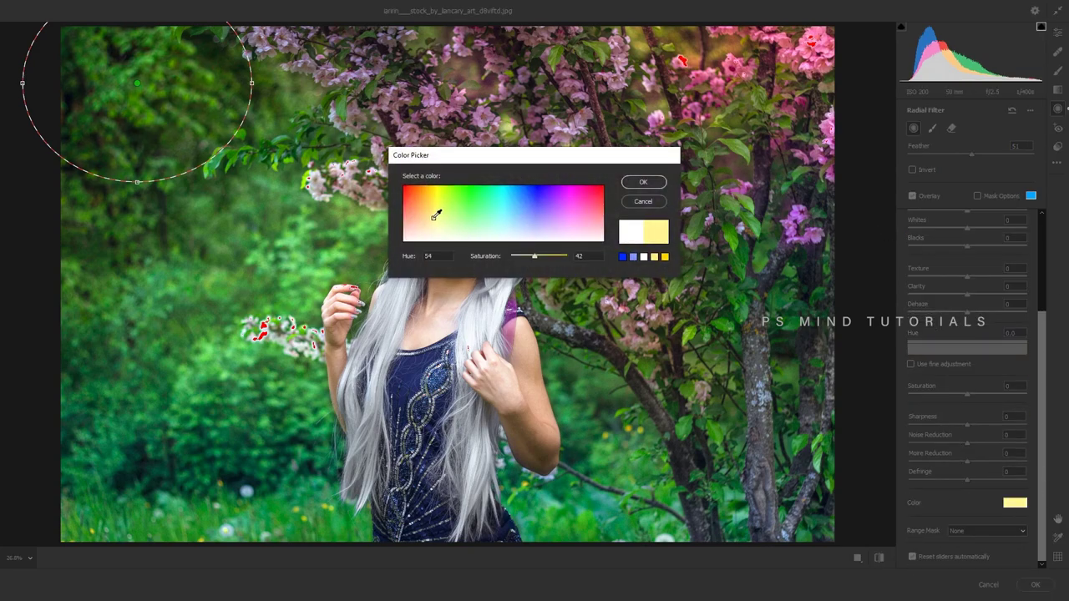
{"action": "left_click_drag", "start_coordinate": [428, 213], "coordinate": [442, 227]}
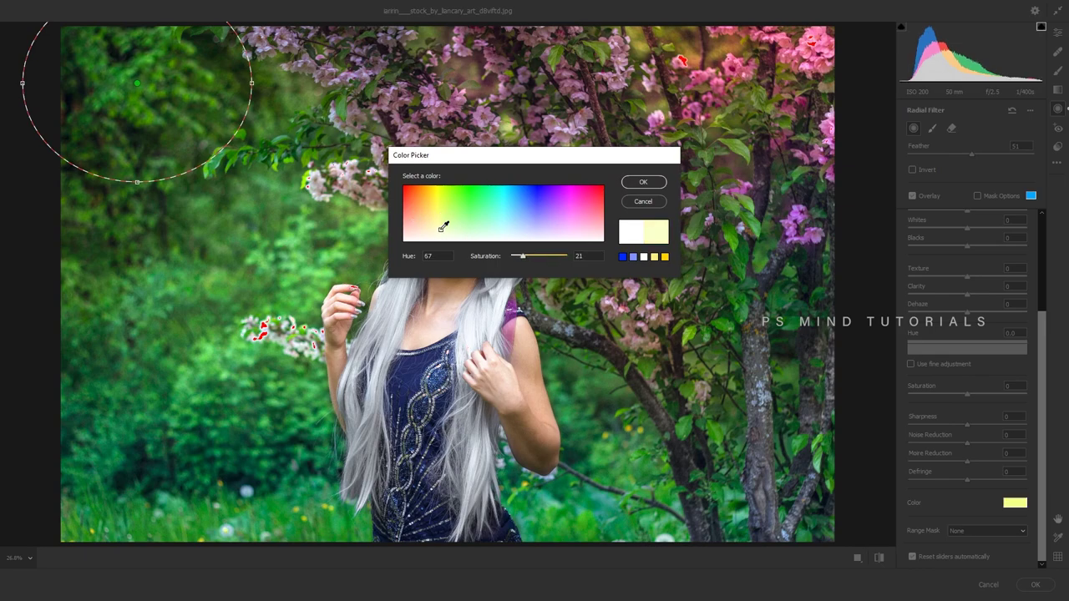
{"action": "left_click", "coordinate": [640, 182]}
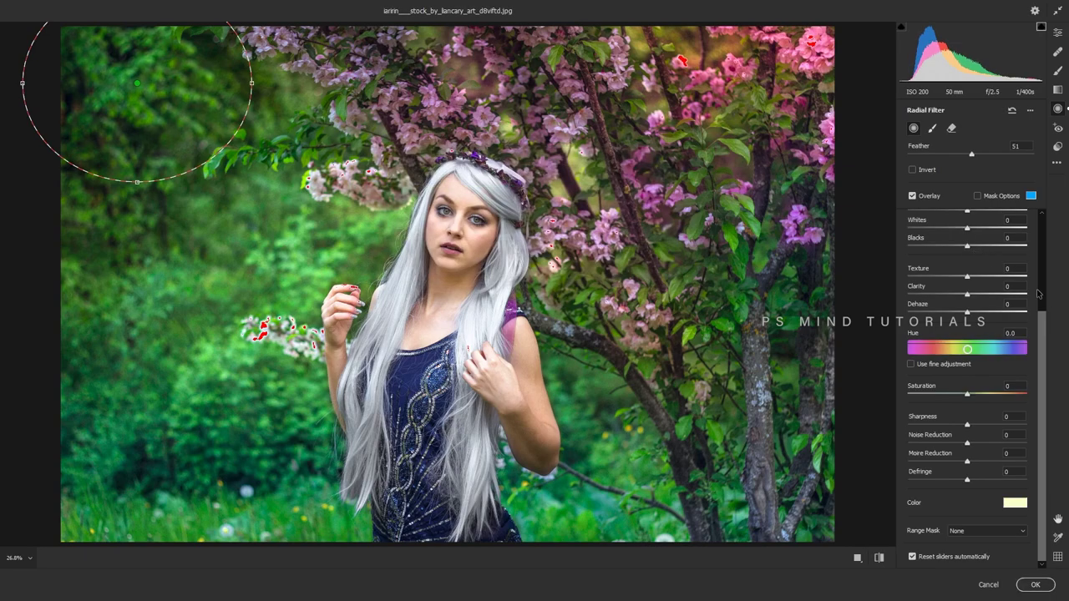
{"action": "scroll", "coordinate": [1033, 221], "scroll_direction": "up", "scroll_amount": 3}
{"action": "left_click", "coordinate": [969, 292]}
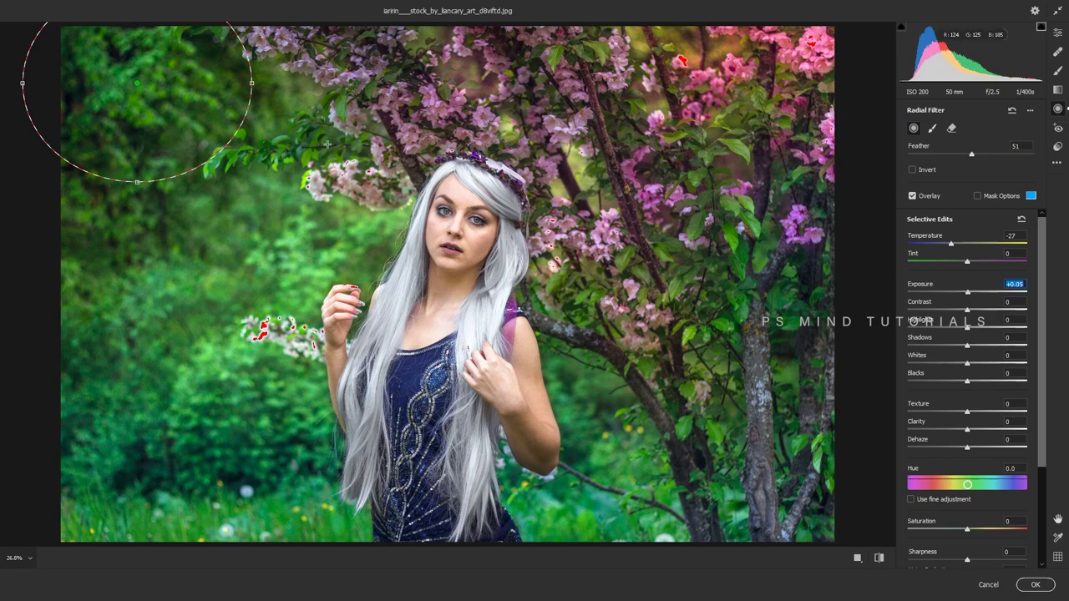
Add a +0.80 exposure radial and place it over the upper blossoms.
{"action": "left_click_drag", "start_coordinate": [380, 46], "coordinate": [451, 132]}
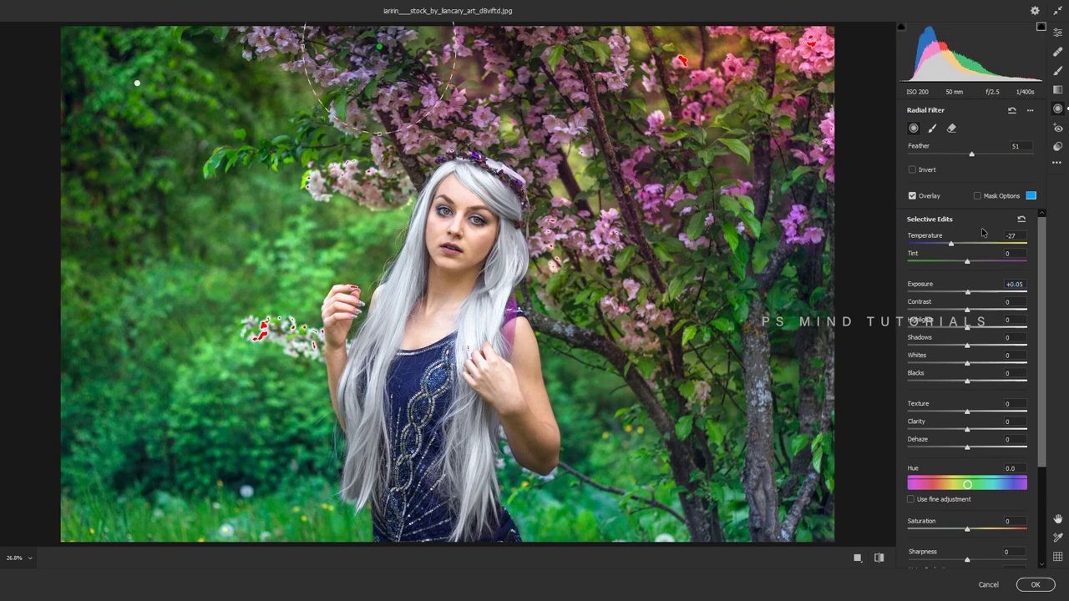
{"action": "left_click", "coordinate": [1020, 219]}
{"action": "key", "text": "Up"}
{"action": "key", "text": "Up"}
{"action": "key", "text": "Up"}
{"action": "key", "text": "Up"}
{"action": "key", "text": "Up"}
{"action": "key", "text": "Up"}
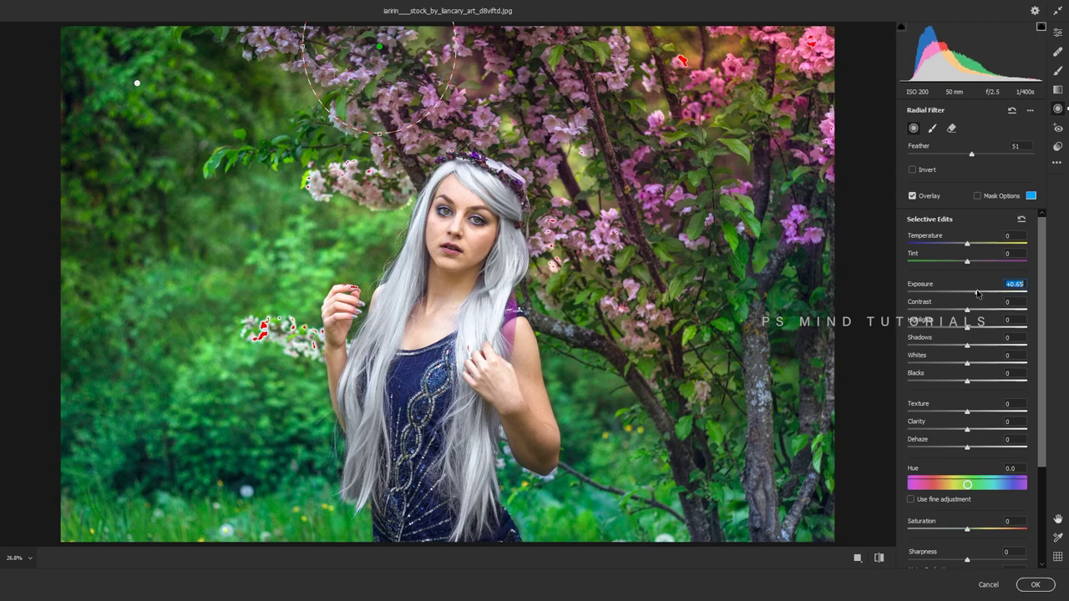
{"action": "key", "text": "Up"}
{"action": "key", "text": "Up"}
{"action": "key", "text": "Up"}
{"action": "left_click_drag", "start_coordinate": [542, 66], "coordinate": [622, 150]}
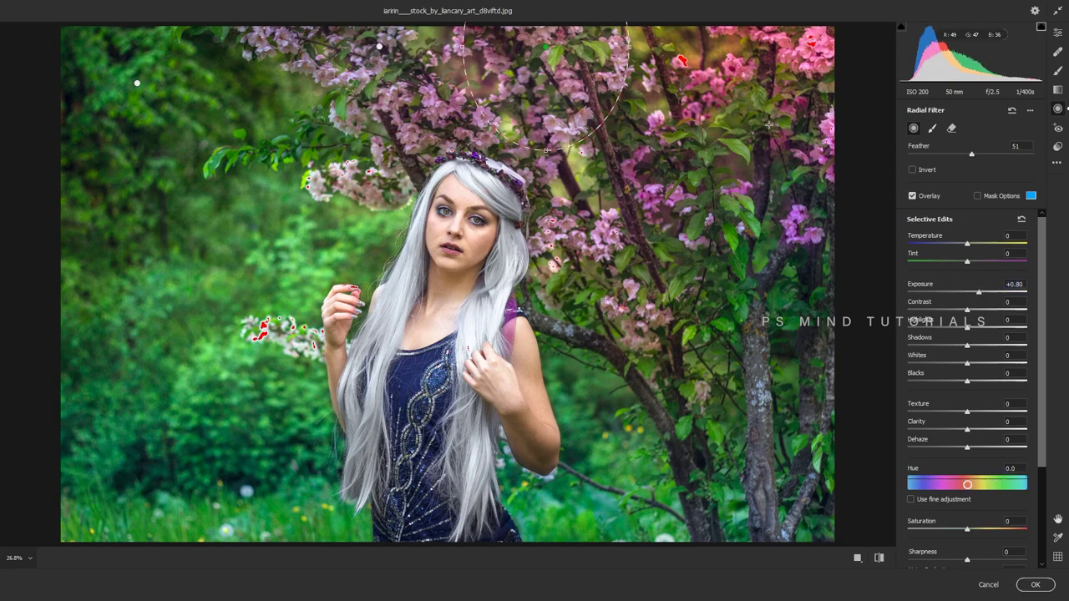
Add a +0.50 exposure radial on the right tree and a warmer, slightly darker right-edge radial.
{"action": "left_click_drag", "start_coordinate": [701, 256], "coordinate": [756, 347]}
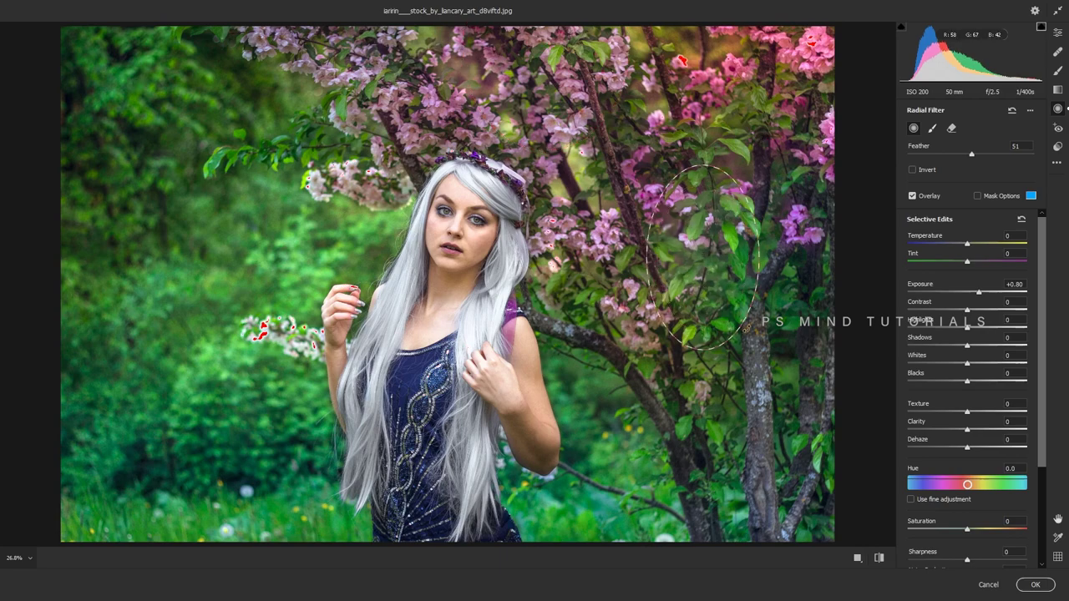
{"action": "left_click_drag", "start_coordinate": [979, 292], "coordinate": [976, 293]}
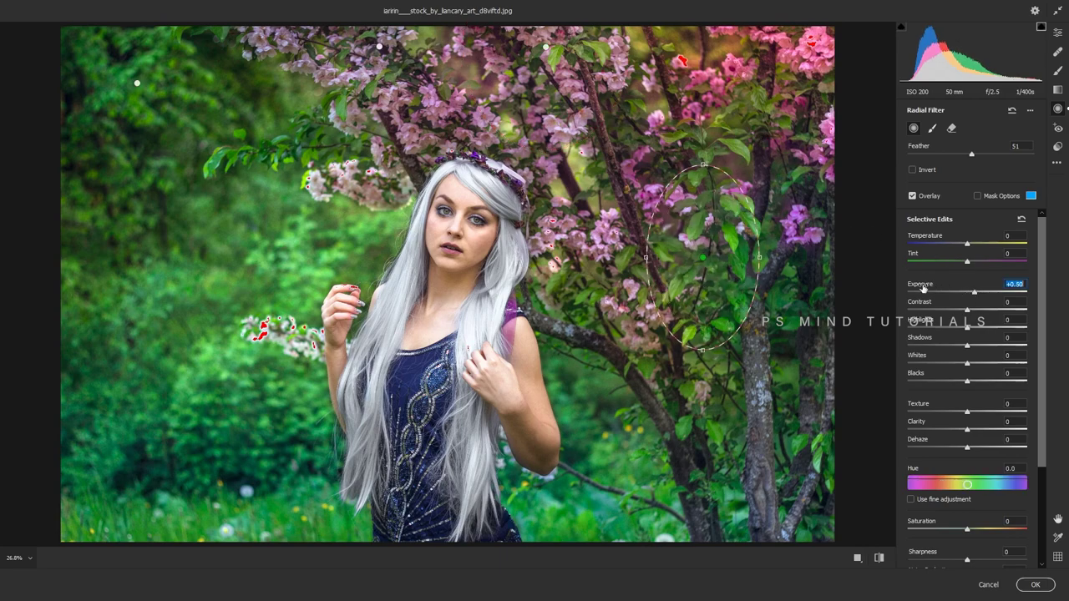
{"action": "left_click_drag", "start_coordinate": [827, 295], "coordinate": [884, 433]}
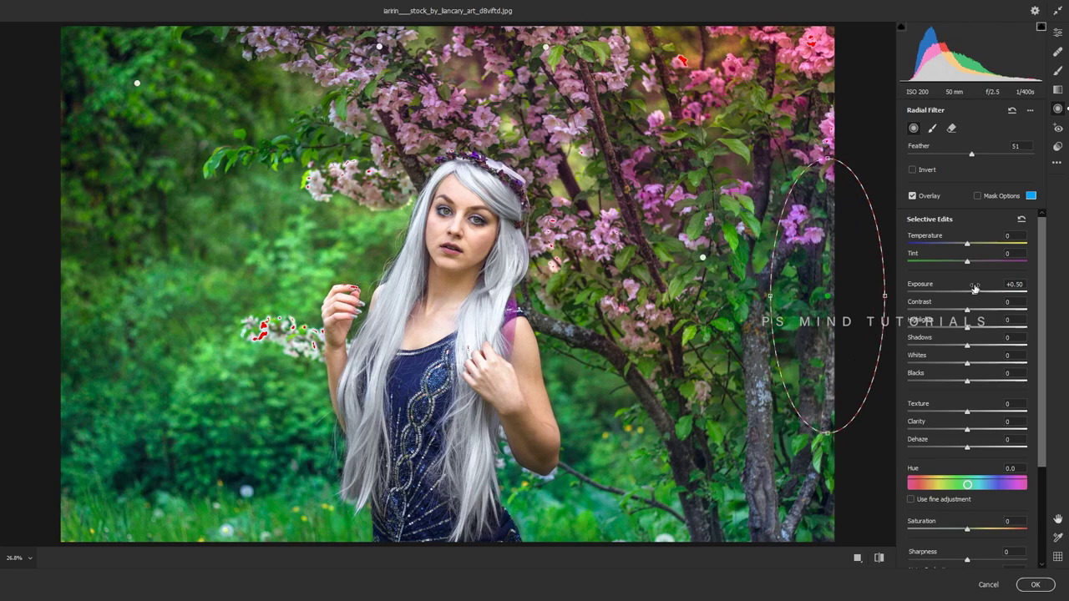
{"action": "left_click_drag", "start_coordinate": [974, 288], "coordinate": [966, 292]}
{"action": "left_click_drag", "start_coordinate": [967, 243], "coordinate": [983, 244]}
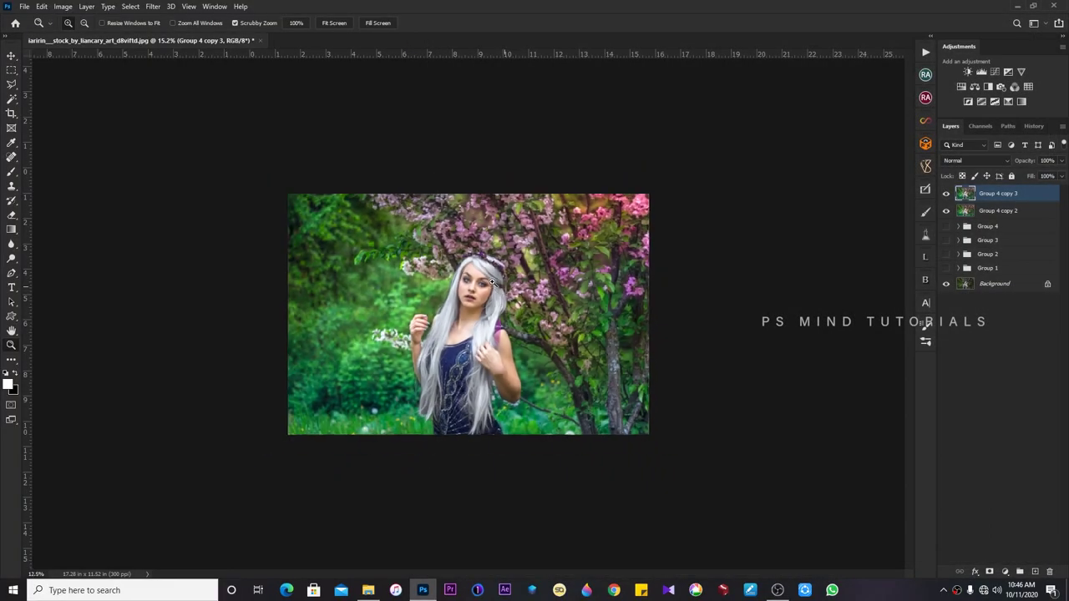
Create merged layer Group 4 copy 4 and apply Camera Raw Clarity -11 to it.
{"action": "key", "text": "ctrl+0"}
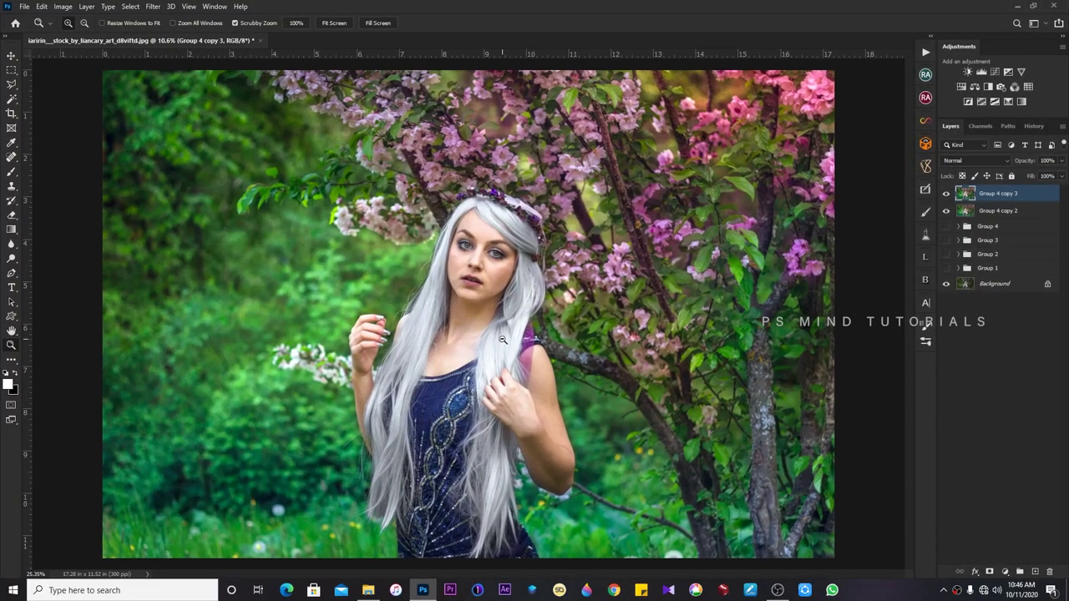
{"action": "key", "text": "ctrl+j"}
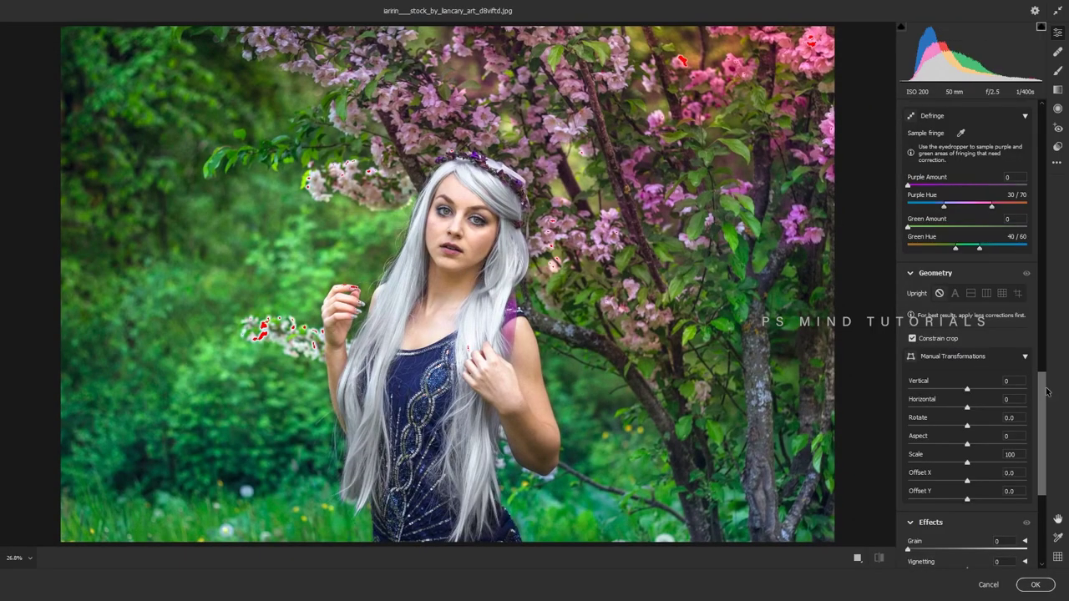
{"action": "mouse_move", "coordinate": [1043, 461]}
{"action": "left_mouse_down"}
{"action": "mouse_move", "coordinate": [1055, 238]}
{"action": "mouse_move", "coordinate": [1033, 157]}
{"action": "left_mouse_up"}
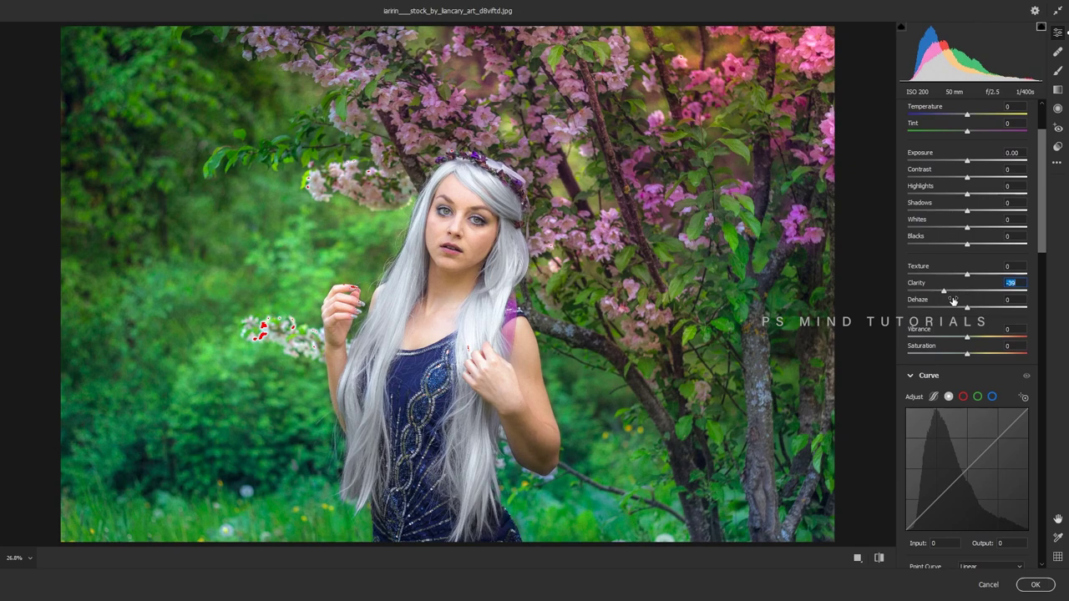
{"action": "type", "text": "0"}
{"action": "key", "text": "Return"}
{"action": "mouse_move", "coordinate": [967, 293]}
{"action": "left_mouse_down"}
{"action": "mouse_move", "coordinate": [935, 276]}
{"action": "mouse_move", "coordinate": [969, 288]}
{"action": "left_mouse_up"}
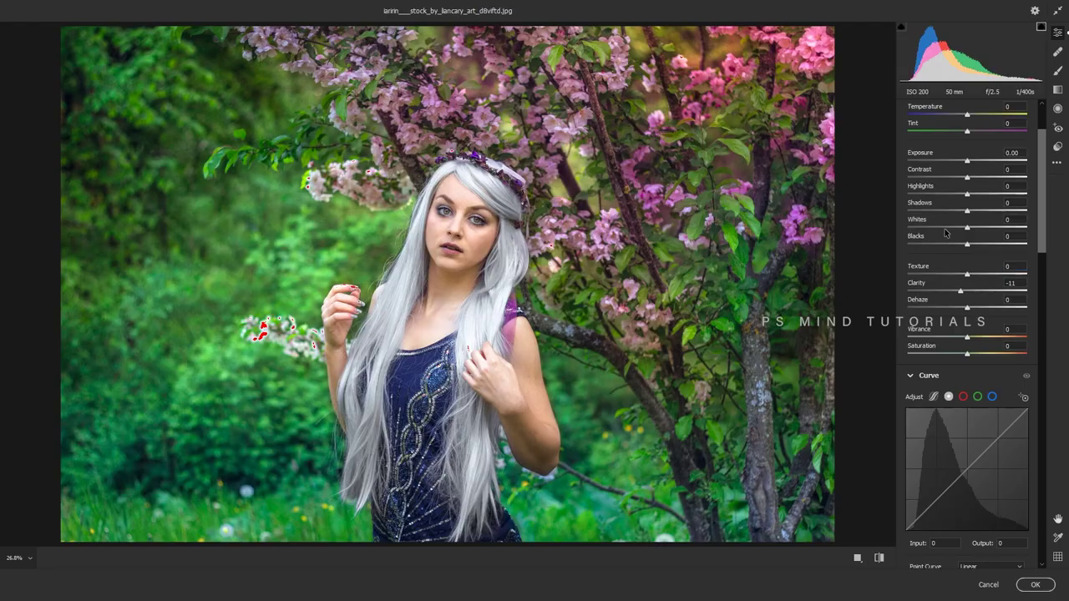
{"action": "key", "text": "Return"}
{"action": "mouse_move", "coordinate": [469, 309]}
{"action": "left_mouse_down"}
{"action": "mouse_move", "coordinate": [506, 342]}
{"action": "mouse_move", "coordinate": [476, 325]}
{"action": "left_mouse_up"}
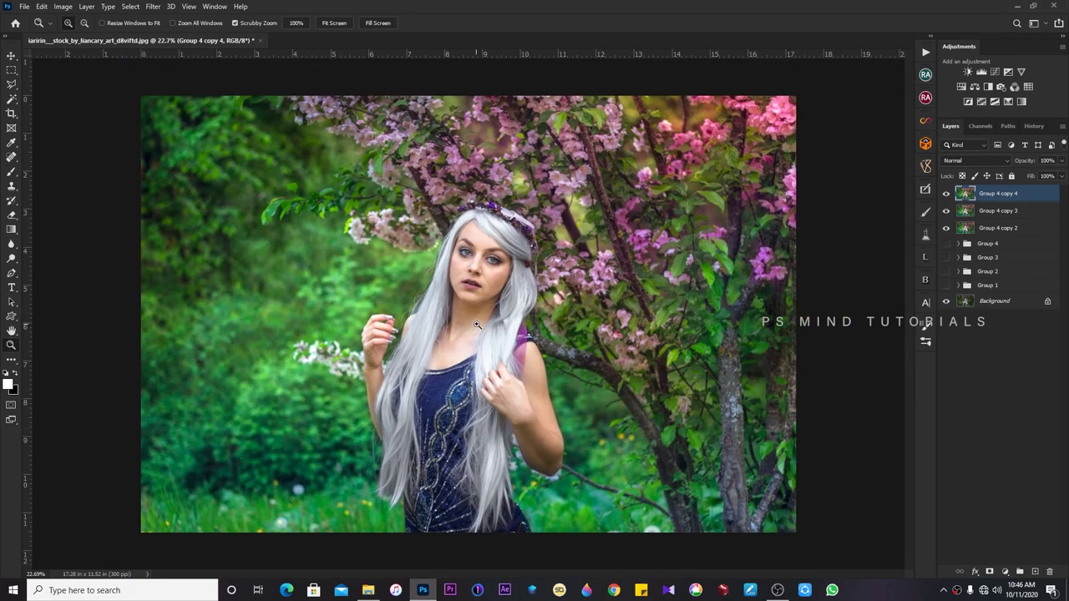
Remove the selected top layers, including Group 4 copy 3, and compare the top layer's visibility.
{"action": "left_click", "coordinate": [1004, 215]}
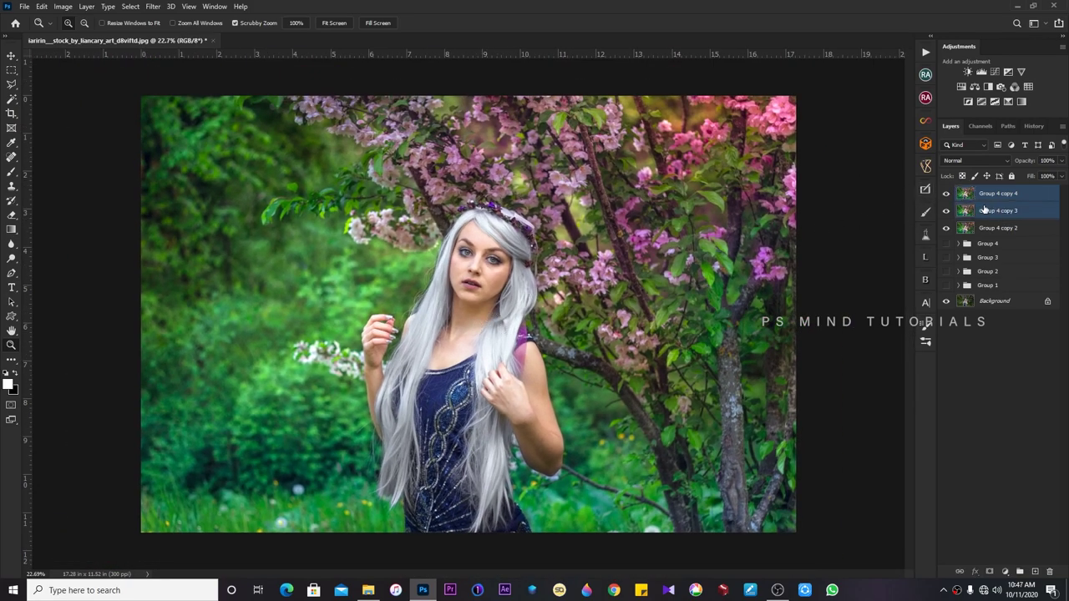
{"action": "key", "text": "Delete"}
{"action": "left_click", "coordinate": [946, 193]}
{"action": "left_click", "coordinate": [946, 194]}
{"action": "left_click", "coordinate": [946, 194]}
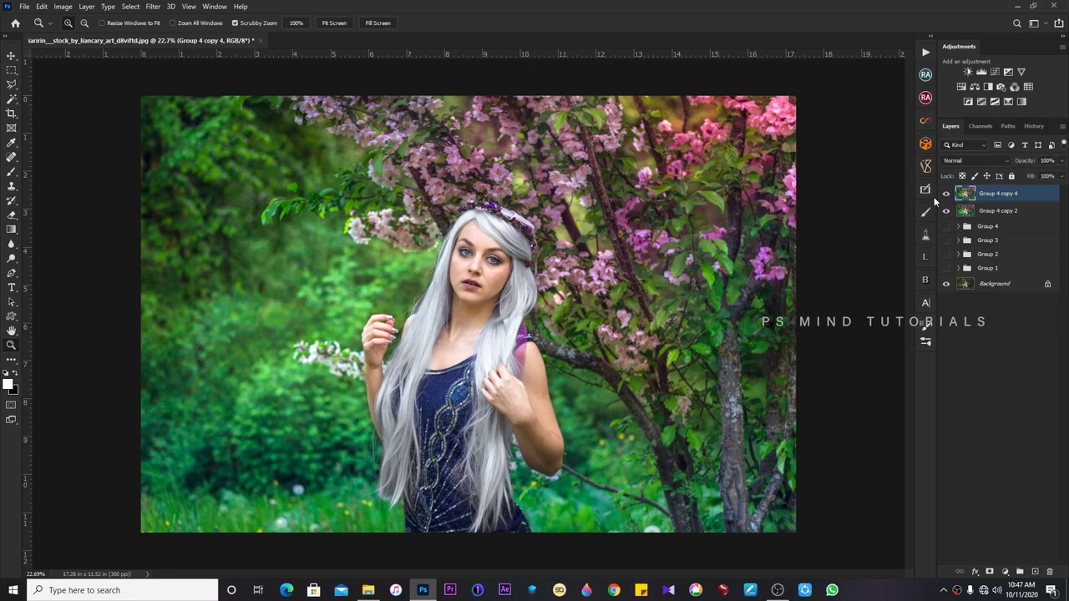
{"action": "left_click_drag", "start_coordinate": [457, 345], "coordinate": [489, 360]}
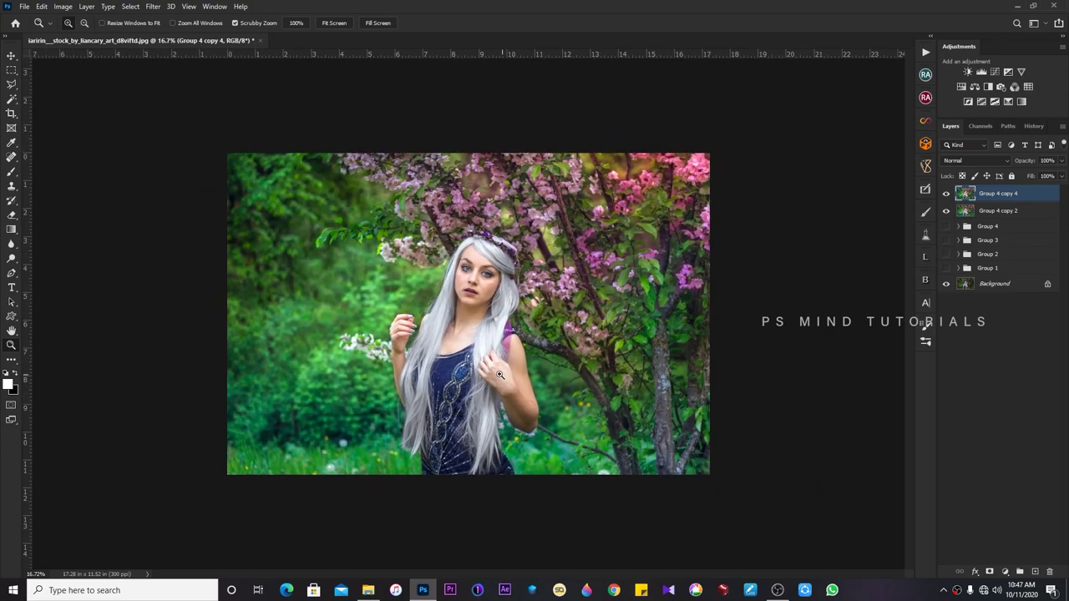
{"action": "left_click_drag", "start_coordinate": [488, 360], "coordinate": [516, 352]}
Delete Group 4 copy 4 and toggle Group 4 copy 2 off and on to compare.
{"action": "left_click", "coordinate": [946, 193]}
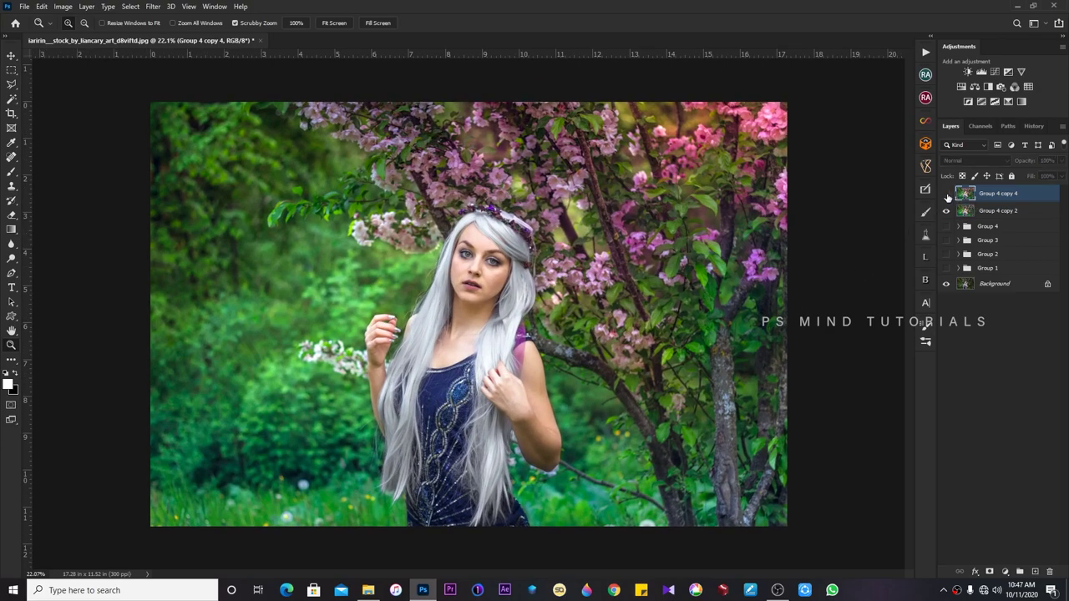
{"action": "key", "text": "Delete"}
{"action": "left_click", "coordinate": [946, 192]}
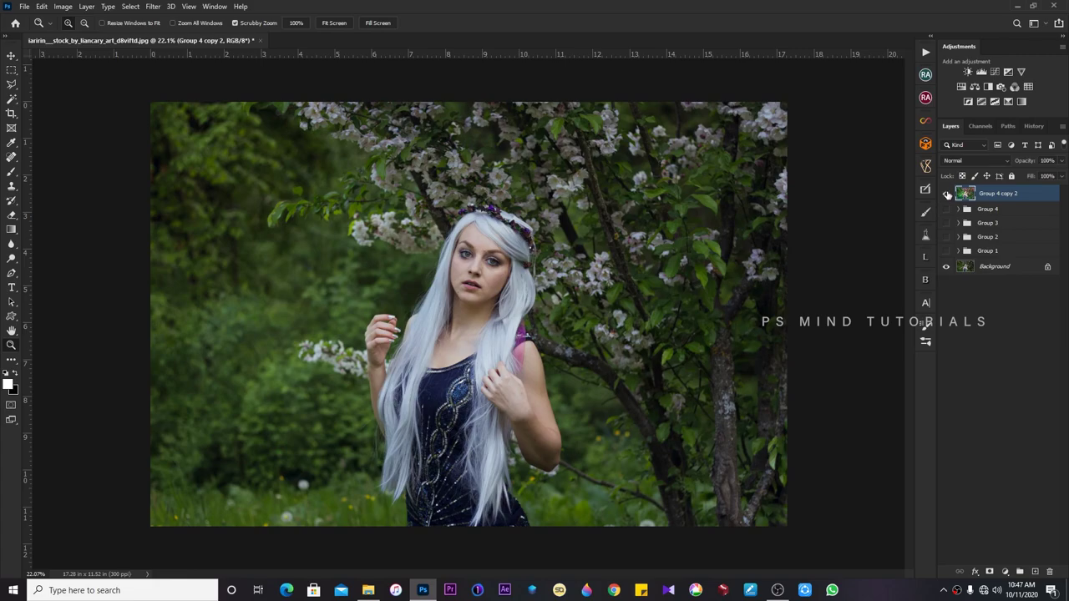
{"action": "left_click", "coordinate": [946, 192]}
{"action": "left_click", "coordinate": [946, 193]}
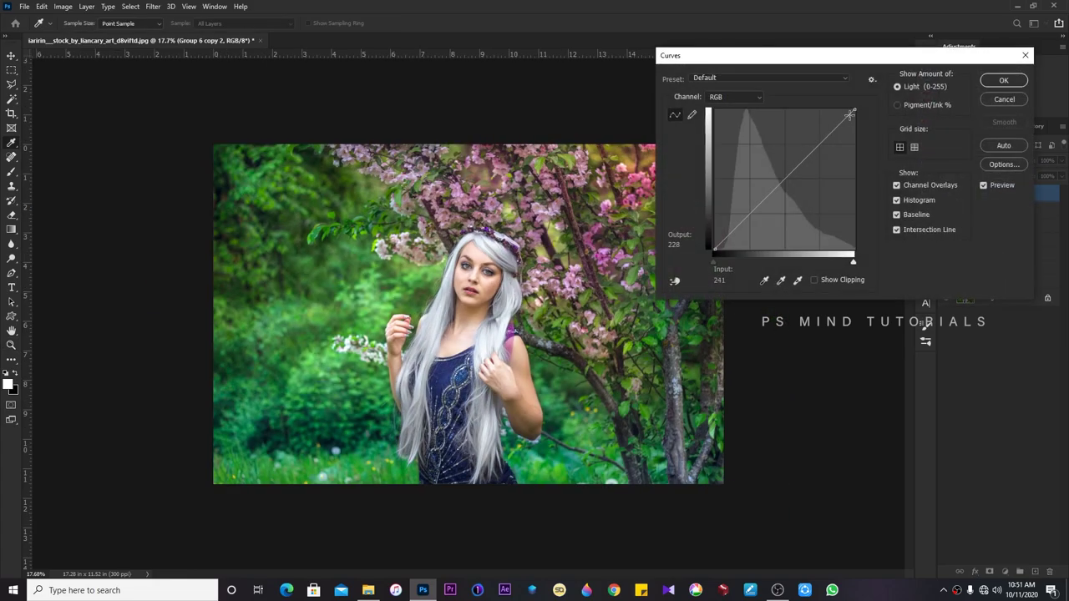
Brighten highlights by moving the Curves white point from 237 to 255.
{"action": "left_click_drag", "start_coordinate": [852, 110], "coordinate": [843, 106]}
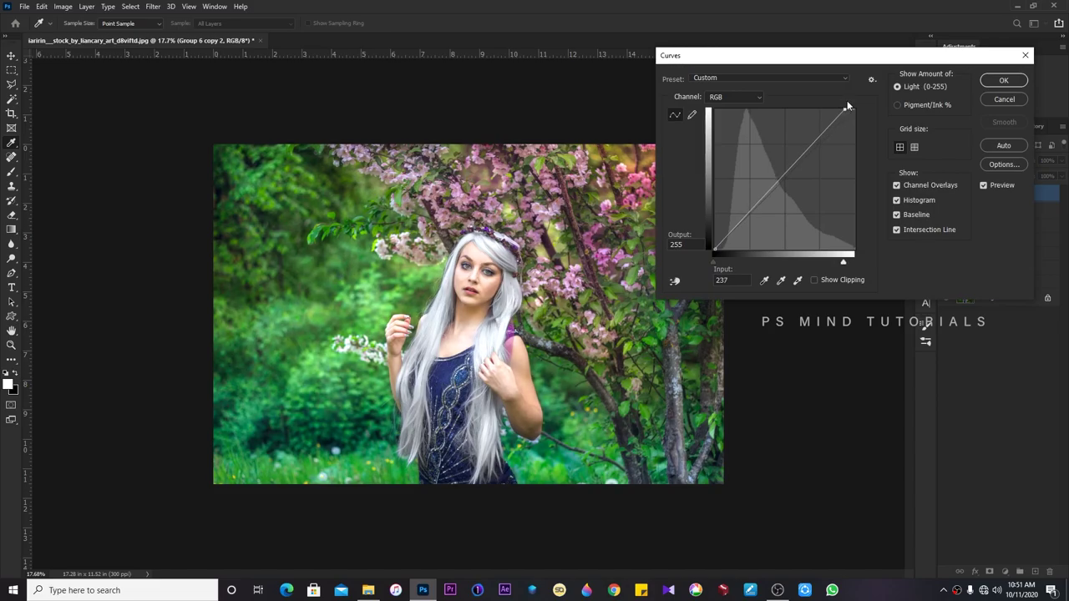
{"action": "key", "text": "Return"}
{"action": "mouse_move", "coordinate": [520, 291]}
{"action": "left_mouse_down"}
{"action": "mouse_move", "coordinate": [478, 295]}
{"action": "mouse_move", "coordinate": [490, 302]}
{"action": "left_mouse_up"}
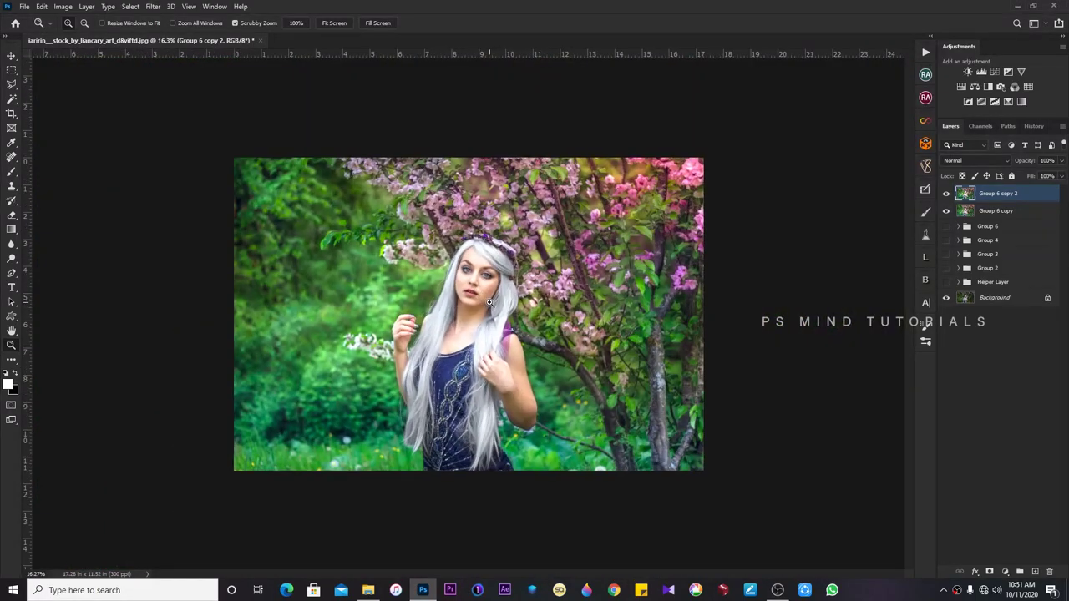
Test the layer at 70% opacity, restore 100%, and open the Camera Raw Filter.
{"action": "key", "text": "v"}
{"action": "key", "text": "7"}
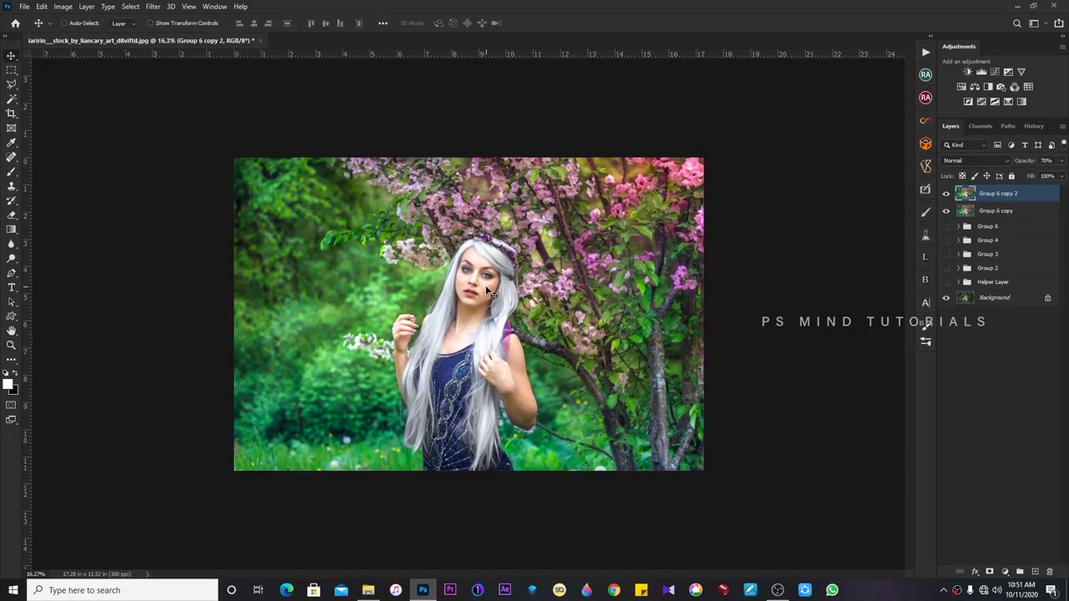
{"action": "key", "text": "0"}
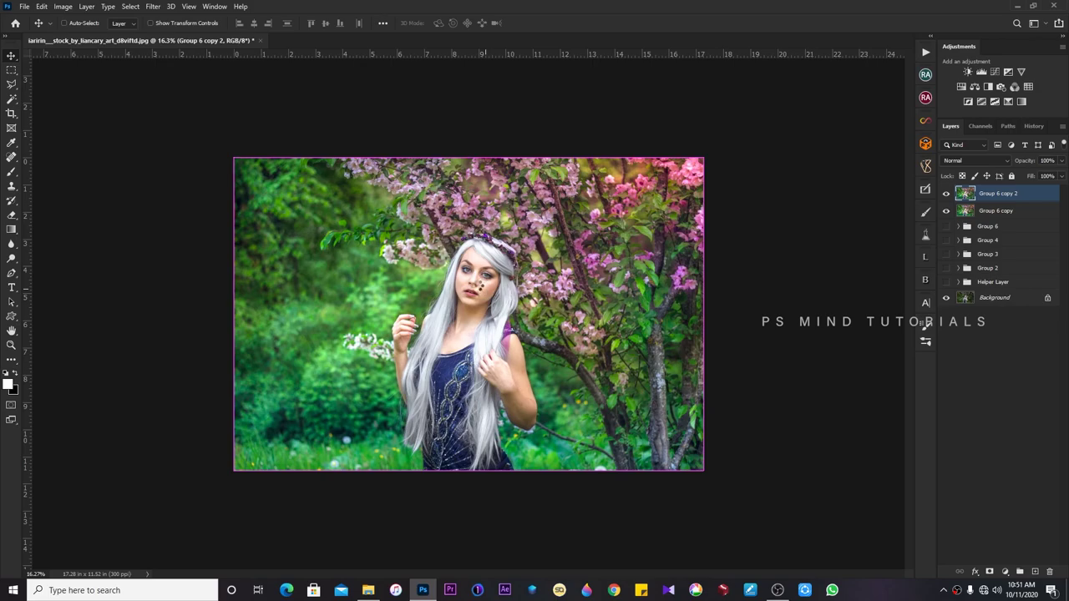
{"action": "key", "text": "ctrl+shift+a"}
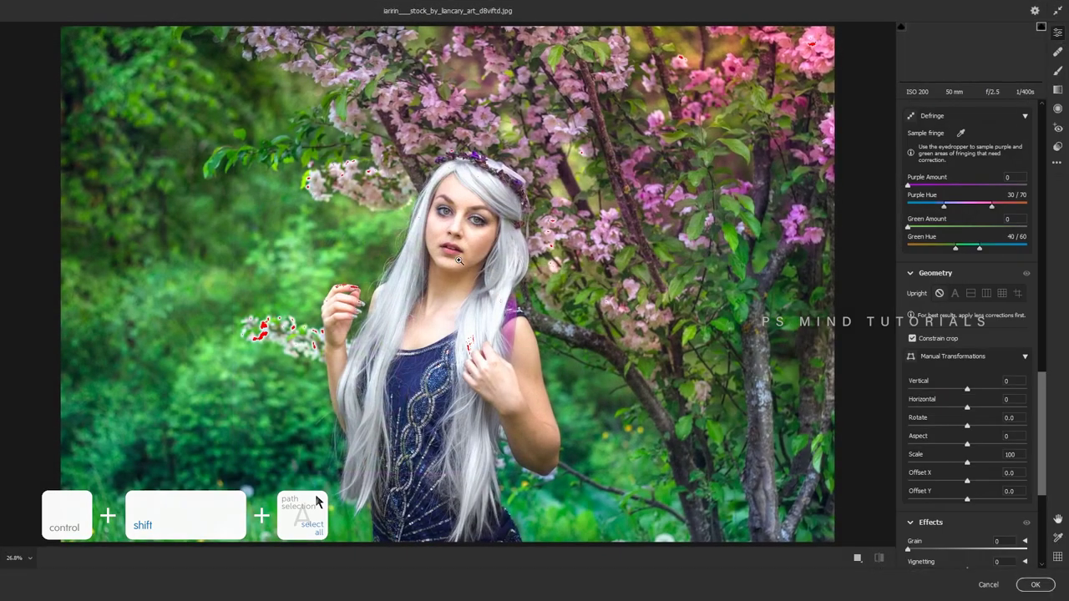
Apply an inverted radial at -0.50 exposure around the woman to darken the edges.
{"action": "mouse_move", "coordinate": [438, 242]}
{"action": "left_mouse_down"}
{"action": "mouse_move", "coordinate": [601, 487]}
{"action": "mouse_move", "coordinate": [409, 264]}
{"action": "left_mouse_up"}
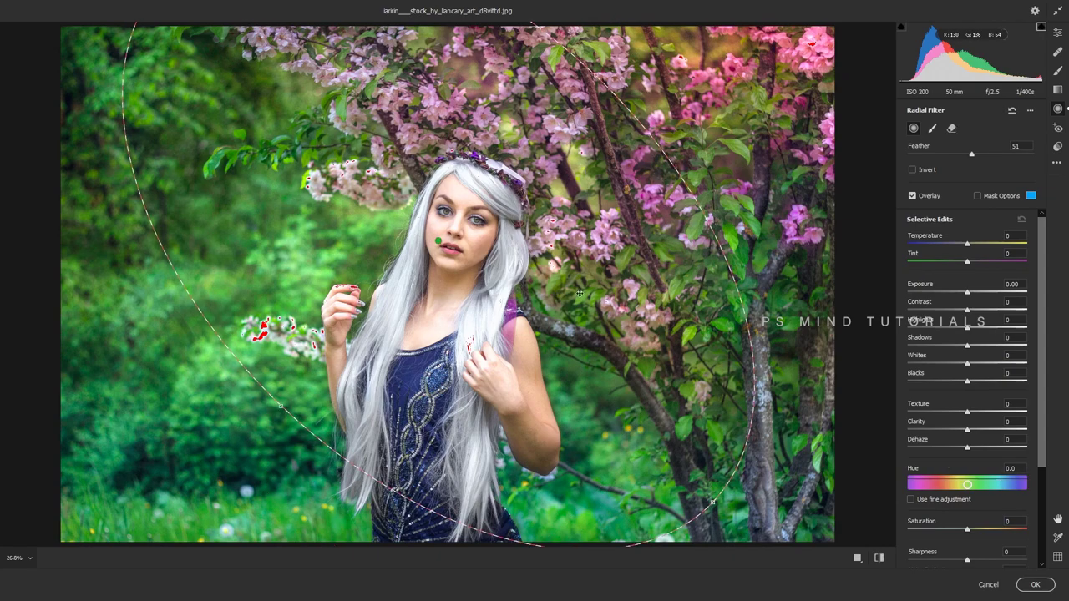
{"action": "left_click_drag", "start_coordinate": [967, 292], "coordinate": [959, 294]}
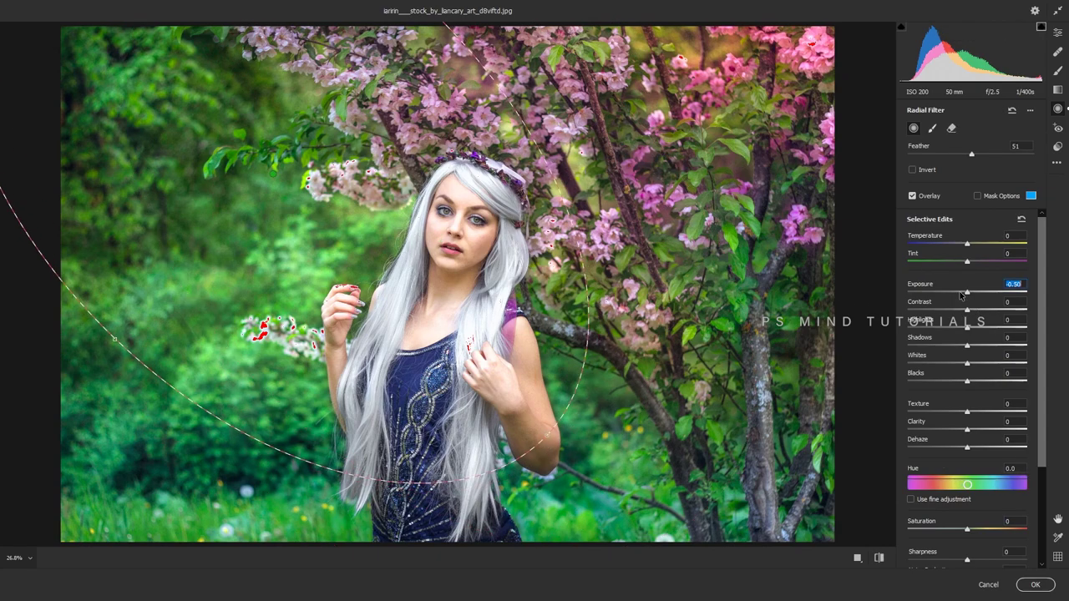
{"action": "key", "text": "apostrophe"}
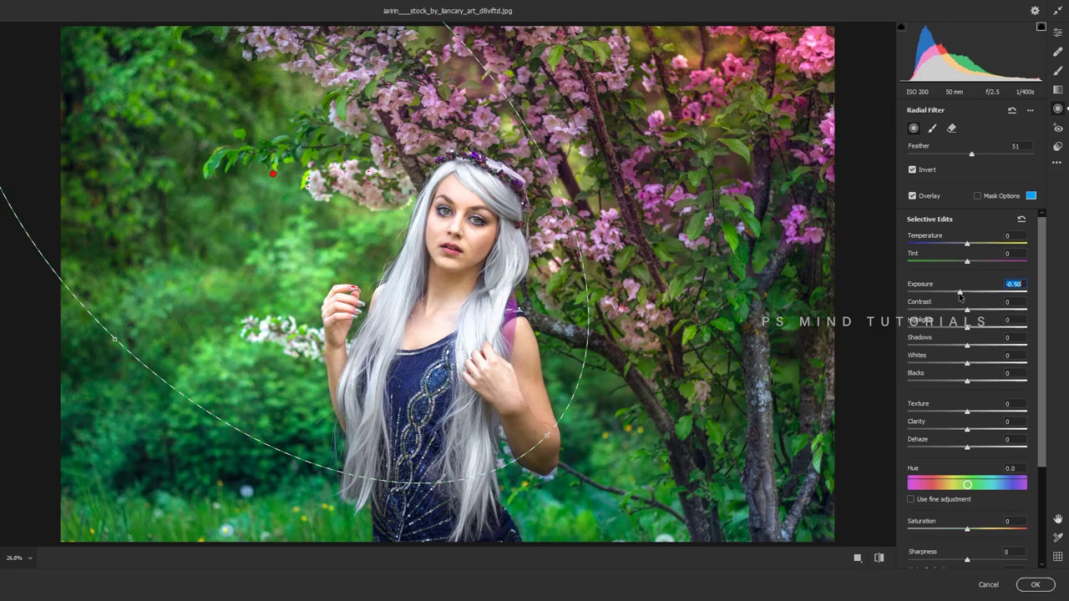
{"action": "mouse_move", "coordinate": [272, 173]}
{"action": "left_mouse_down"}
{"action": "mouse_move", "coordinate": [356, 240]}
{"action": "mouse_move", "coordinate": [639, 251]}
{"action": "mouse_move", "coordinate": [663, 265]}
{"action": "left_mouse_up"}
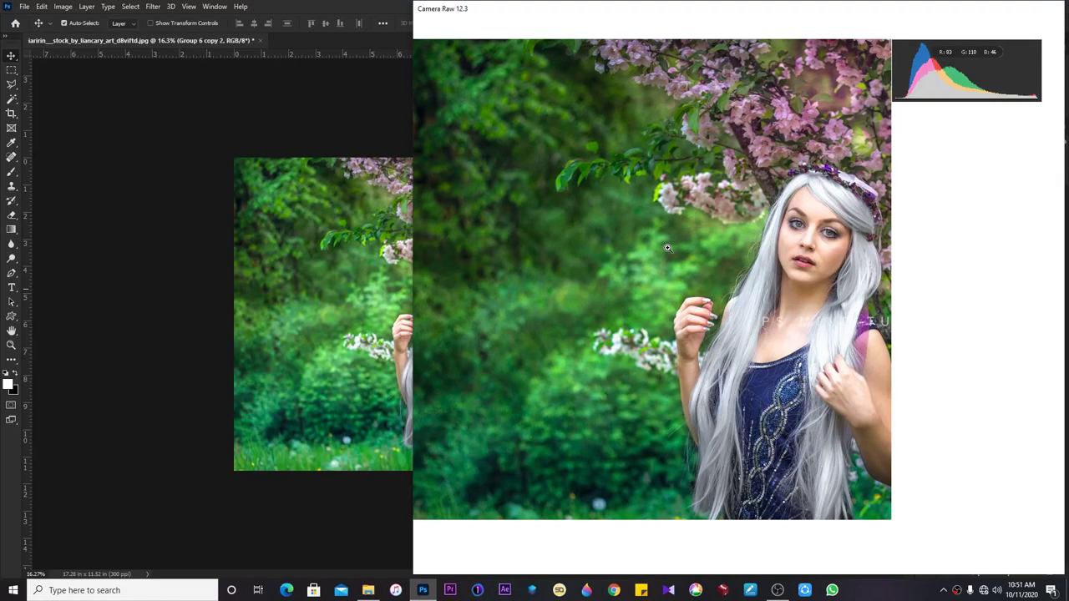
{"action": "key", "text": "Return"}
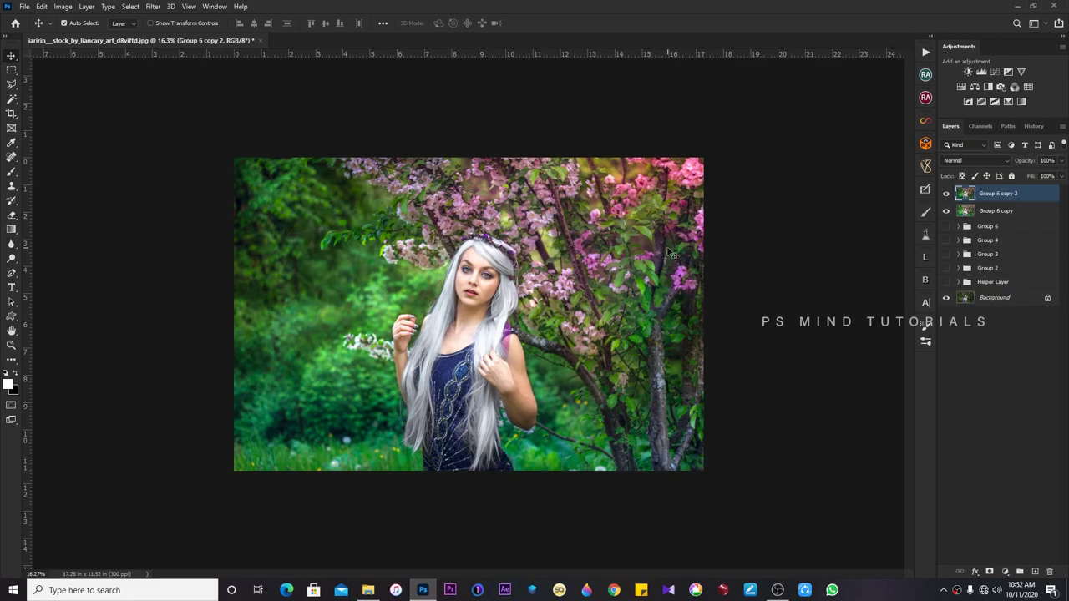
Set opacity to 30%, remove Group 6 copy 2, show Group 6 copy, and zoom into the portrait.
{"action": "key", "text": "3"}
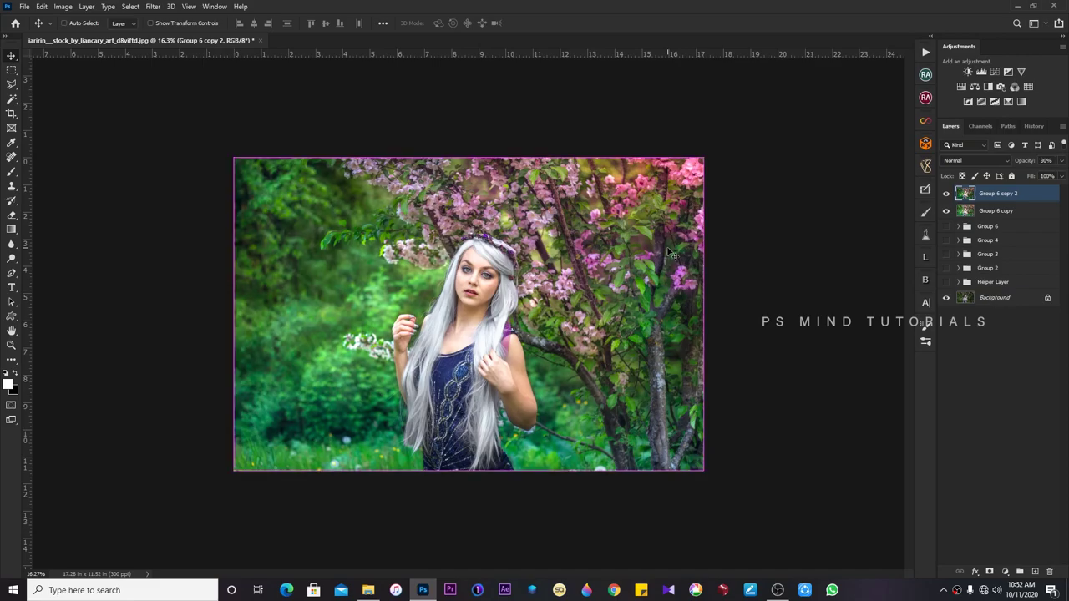
{"action": "key", "text": "ctrl+e"}
{"action": "left_click", "coordinate": [945, 197]}
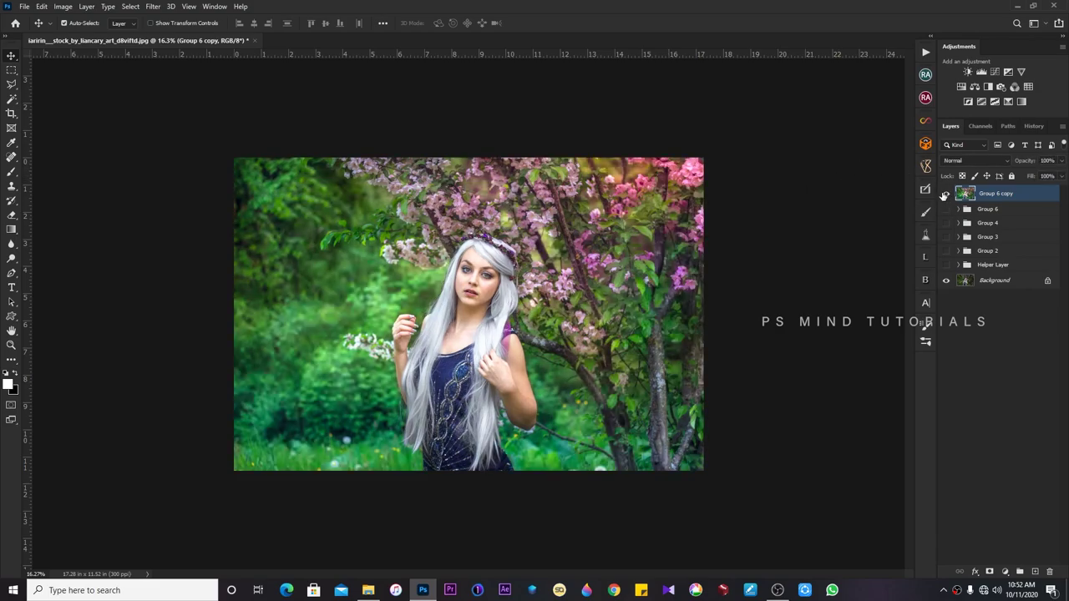
{"action": "key", "text": "z"}
{"action": "mouse_move", "coordinate": [456, 368]}
{"action": "left_mouse_down"}
{"action": "mouse_move", "coordinate": [502, 359]}
{"action": "mouse_move", "coordinate": [477, 345]}
{"action": "mouse_move", "coordinate": [498, 357]}
{"action": "left_mouse_up"}
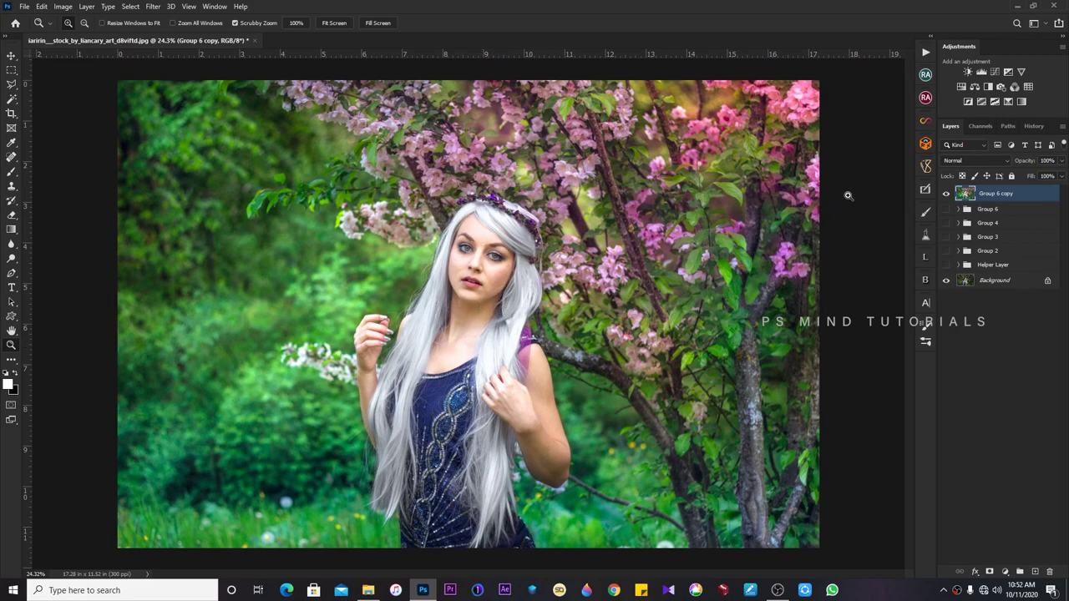
{"action": "left_click", "coordinate": [946, 193]}
{"action": "left_click", "coordinate": [946, 193]}
{"action": "left_click", "coordinate": [949, 194]}
{"action": "left_click", "coordinate": [949, 194]}
{"action": "left_click", "coordinate": [947, 194]}
{"action": "left_click", "coordinate": [946, 193]}
{"action": "left_click_drag", "start_coordinate": [501, 391], "coordinate": [505, 361]}
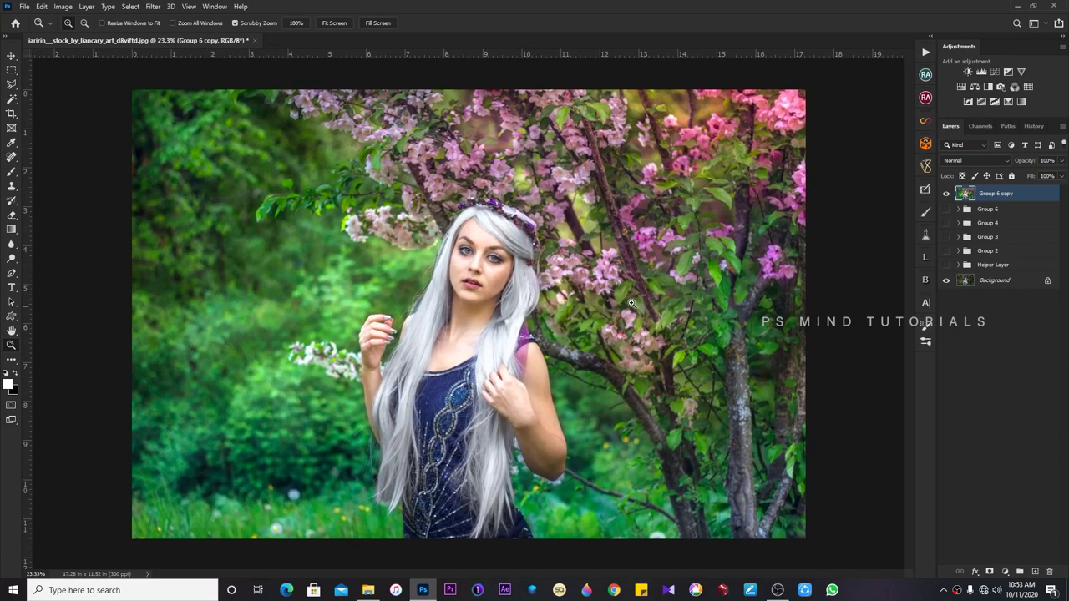
{"action": "left_click", "coordinate": [946, 193]}
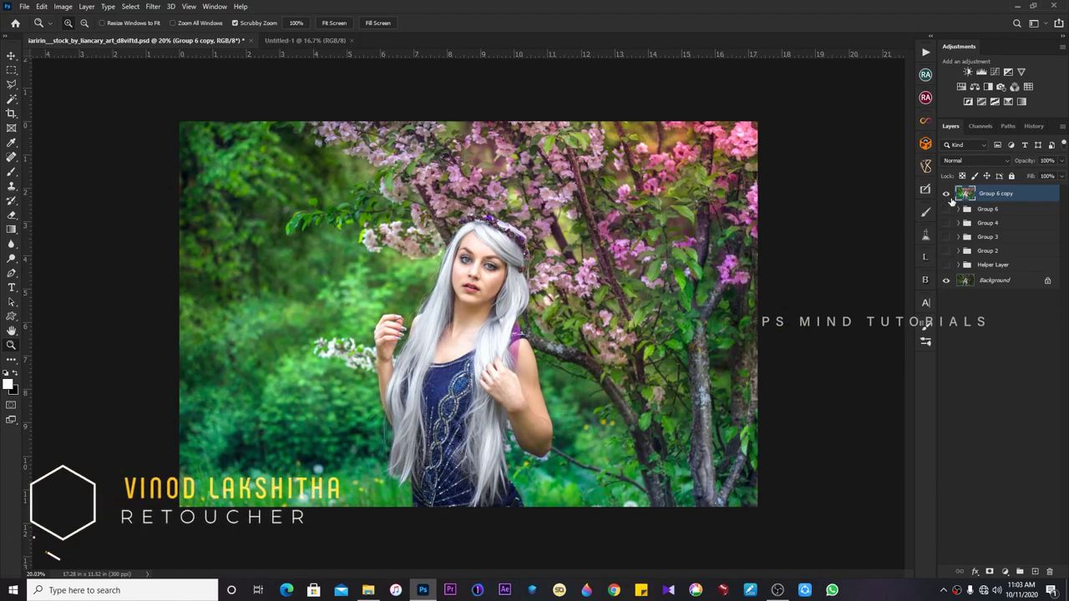
{"action": "left_click", "coordinate": [946, 194]}
{"action": "left_click", "coordinate": [946, 194]}
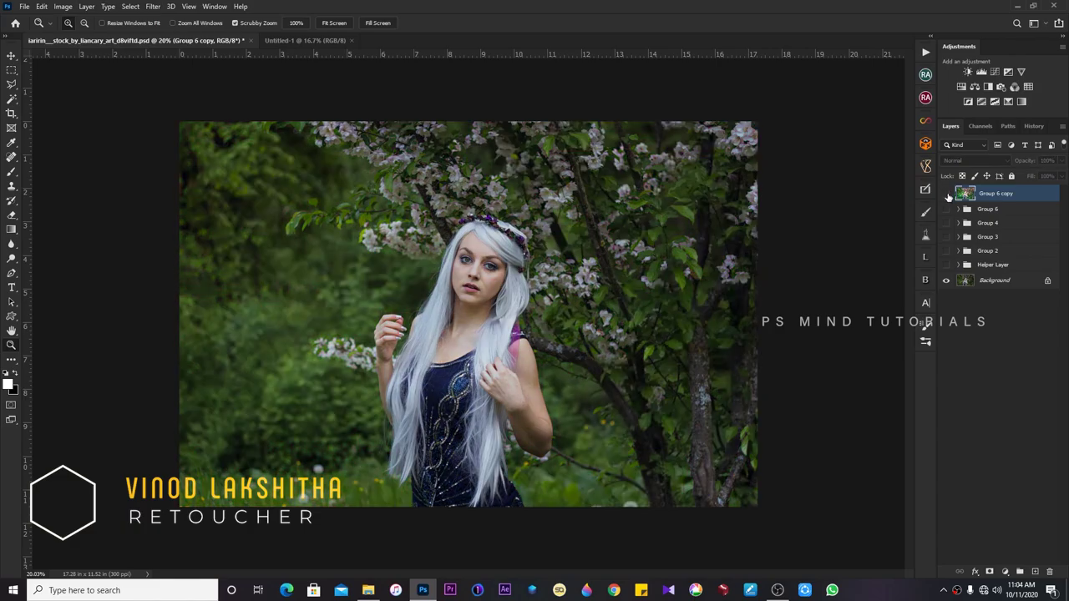
{"action": "mouse_move", "coordinate": [478, 277]}
{"action": "left_mouse_down"}
{"action": "mouse_move", "coordinate": [508, 315]}
{"action": "mouse_move", "coordinate": [284, 315]}
{"action": "left_mouse_up"}
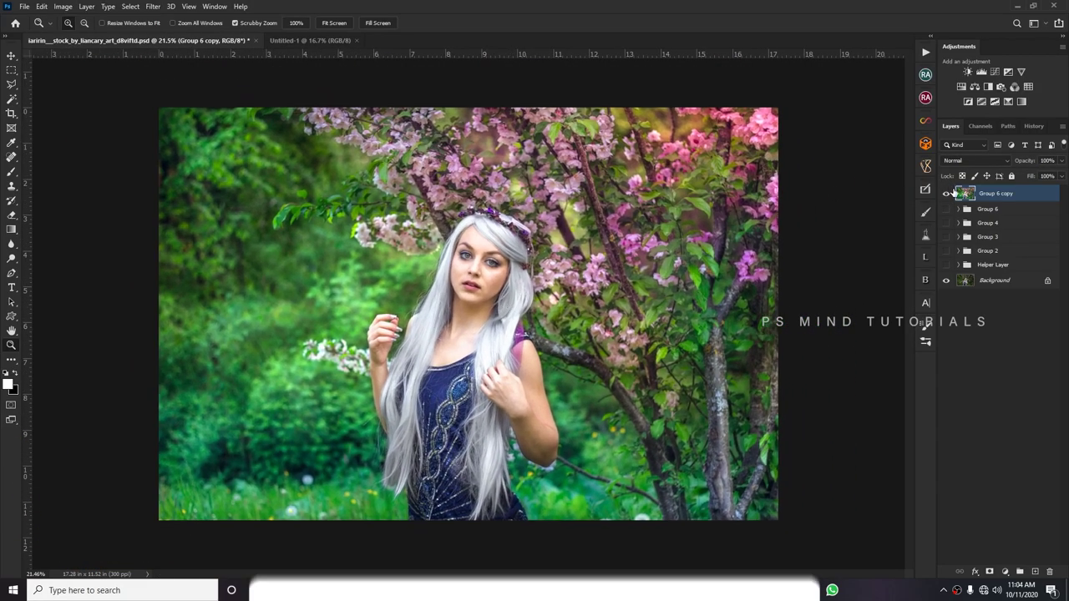
{"action": "left_click", "coordinate": [946, 194]}
{"action": "left_click", "coordinate": [946, 194]}
{"action": "left_click", "coordinate": [946, 193]}
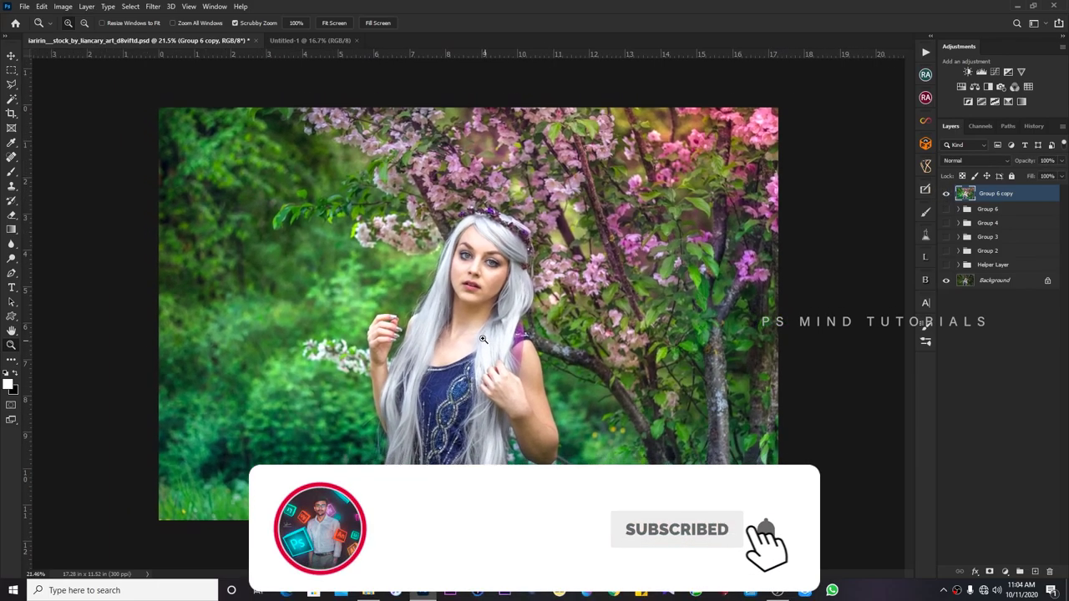
{"action": "left_click_drag", "start_coordinate": [468, 334], "coordinate": [494, 334]}
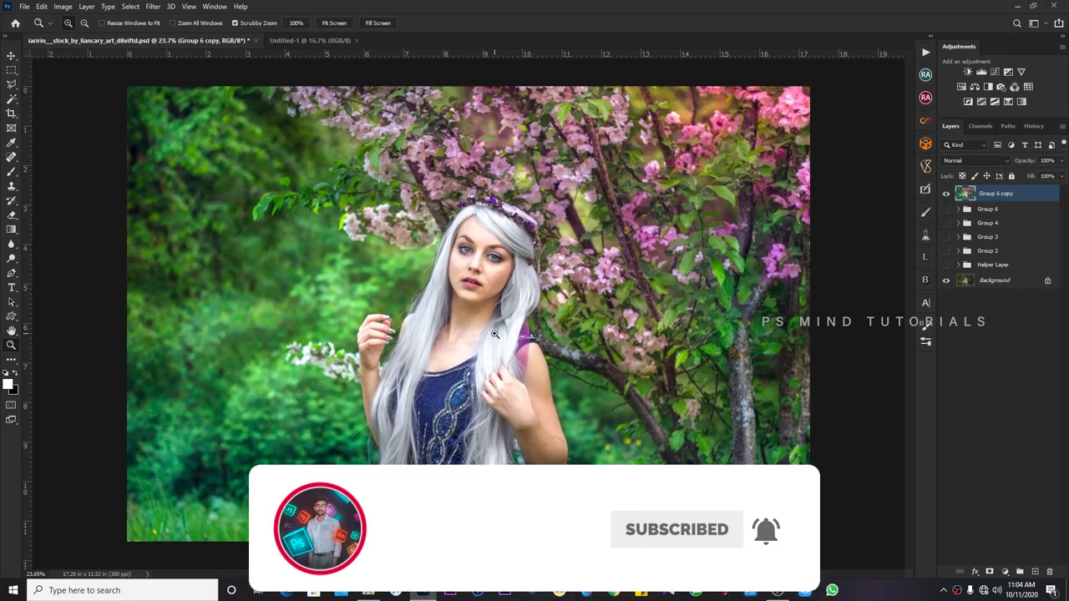